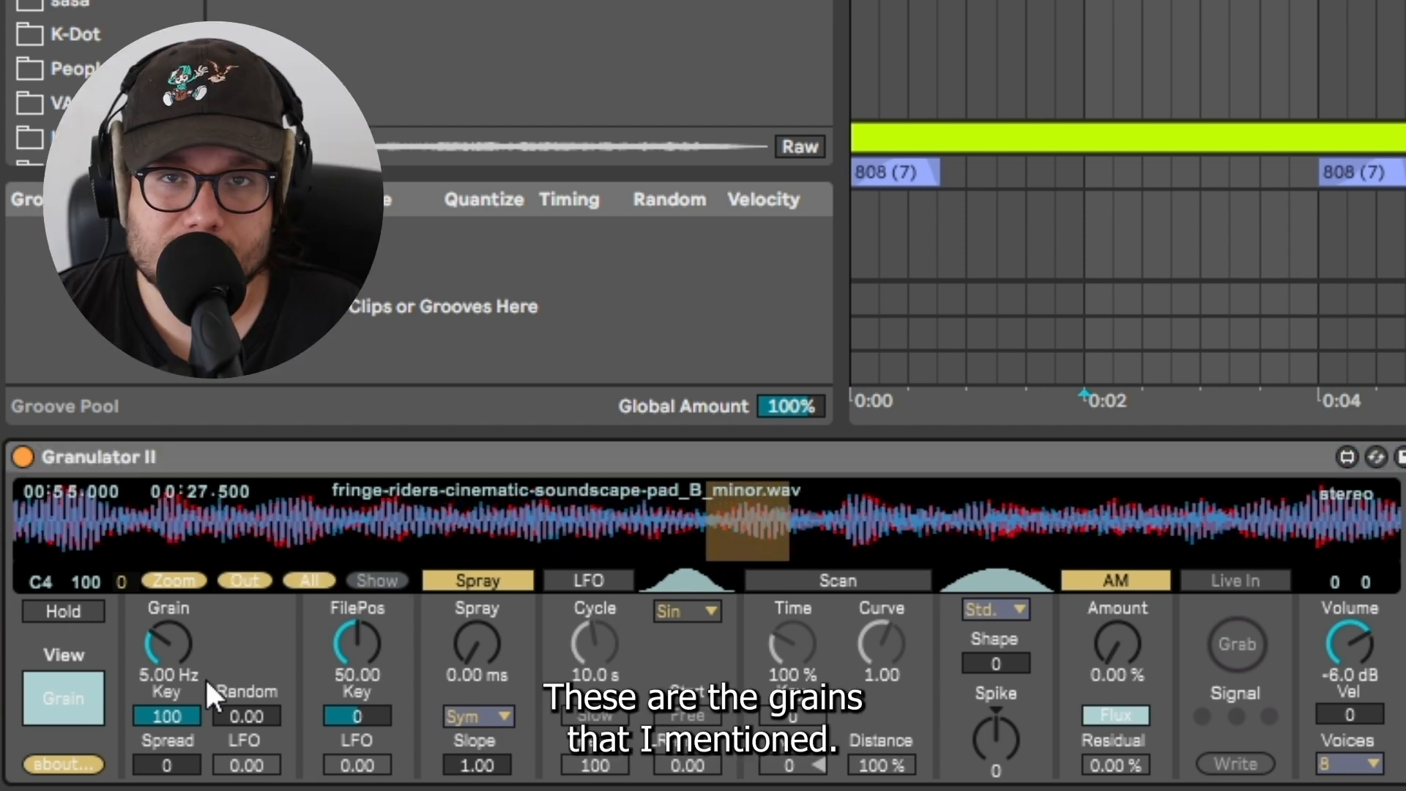
Try the grain frequency at 0.28 Hz and 2.22 Hz, with the sample waveform zoomed out
click(166, 654)
drag(166, 653, 166, 692)
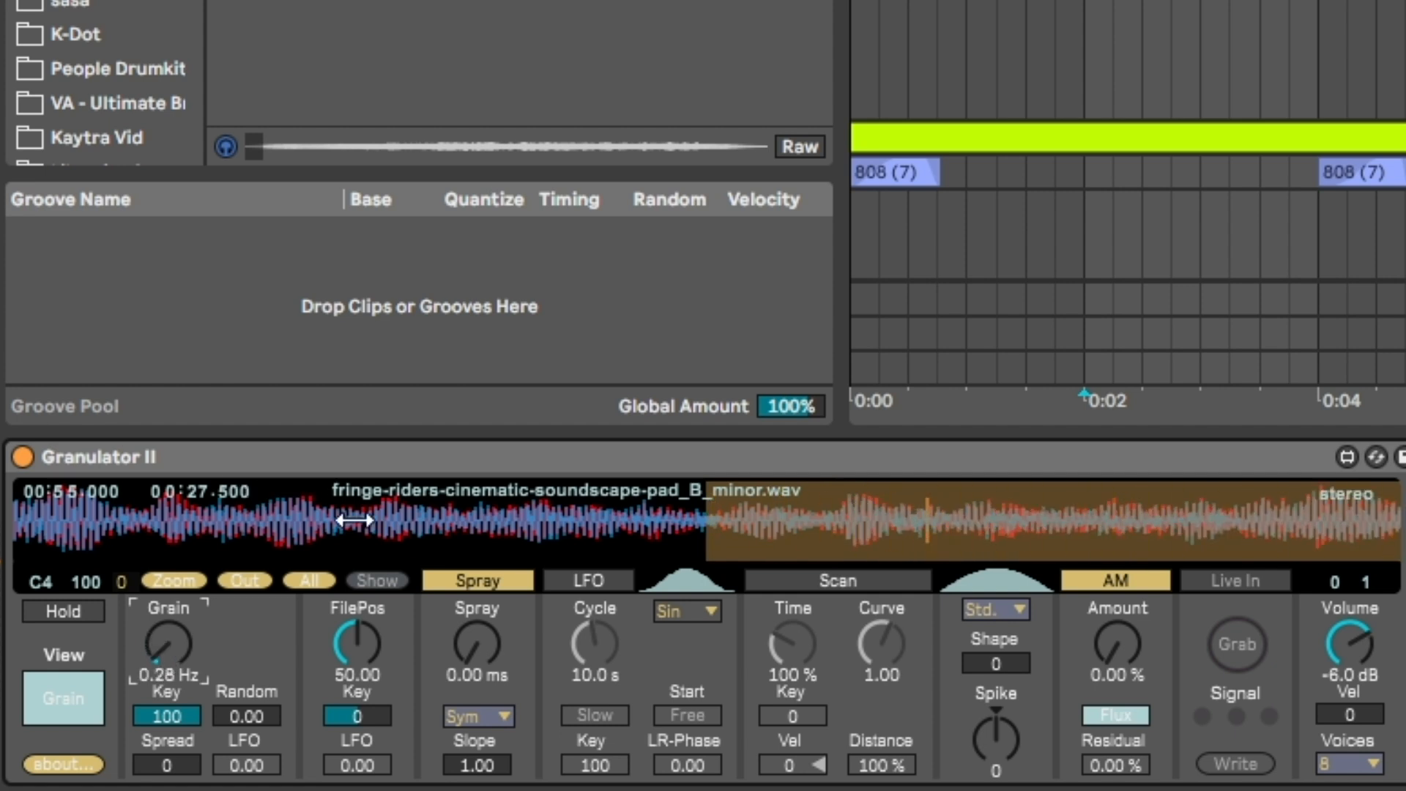
click(249, 575)
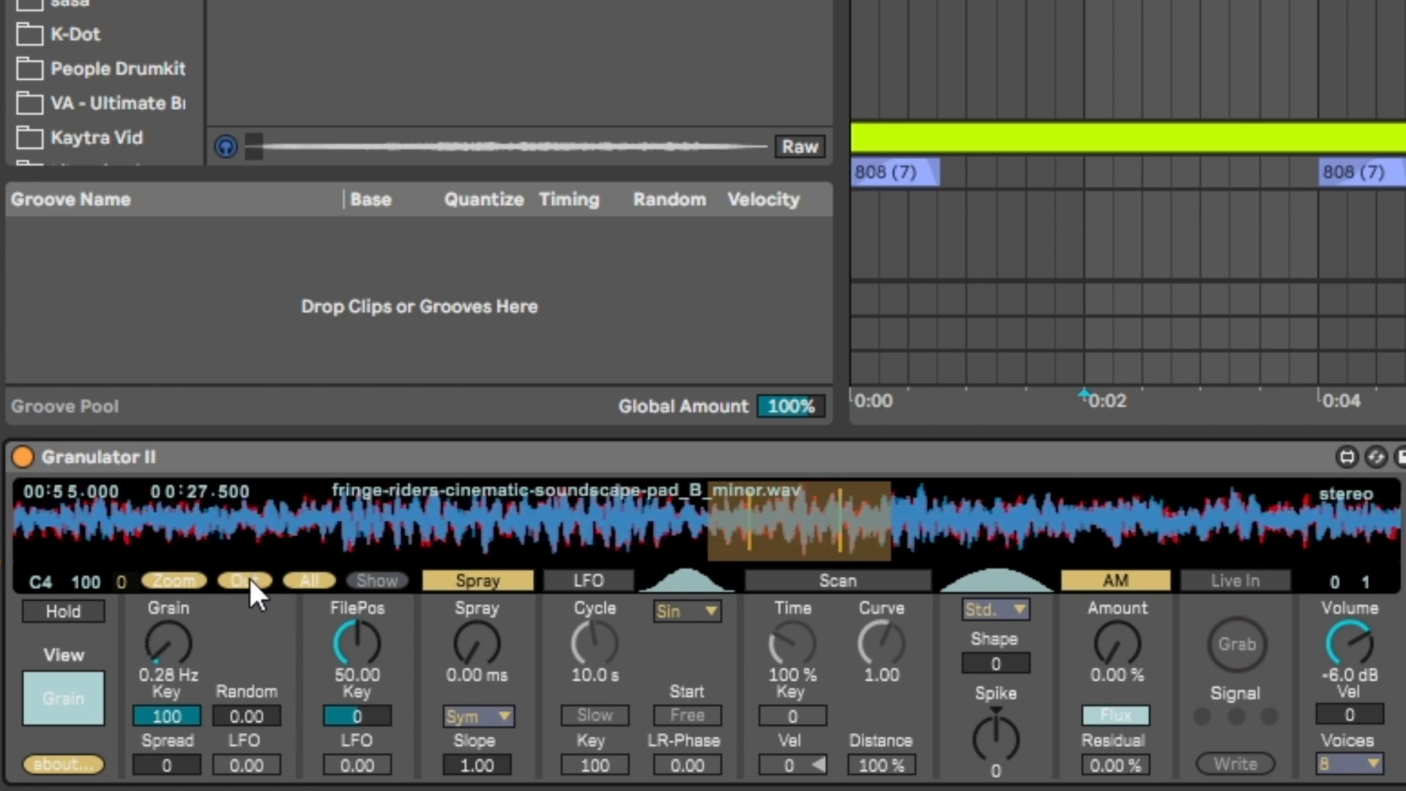
drag(129, 653, 169, 636)
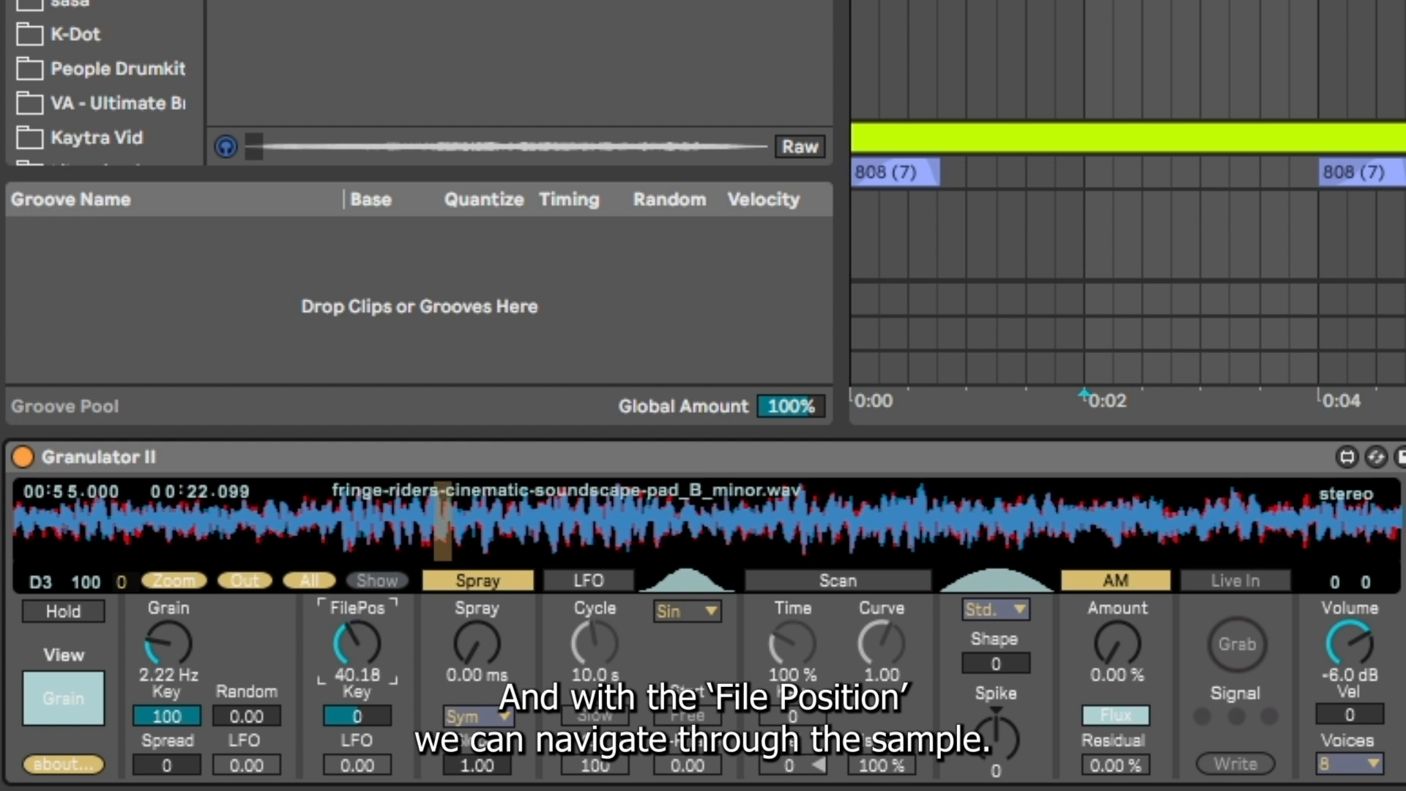
Shift the file position through the sample to about 46 and try out the Spray amount
drag(356, 643, 357, 673)
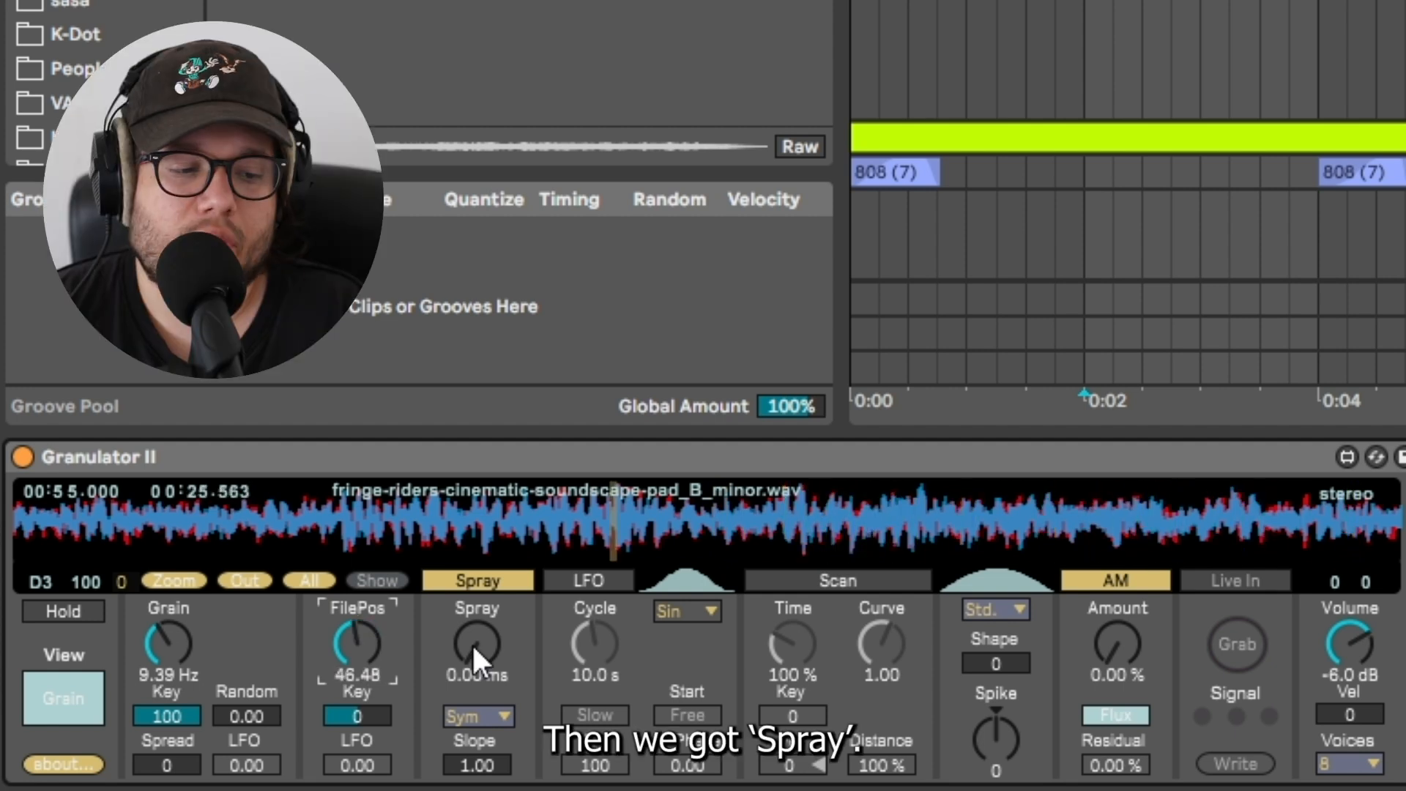
drag(473, 645, 476, 626)
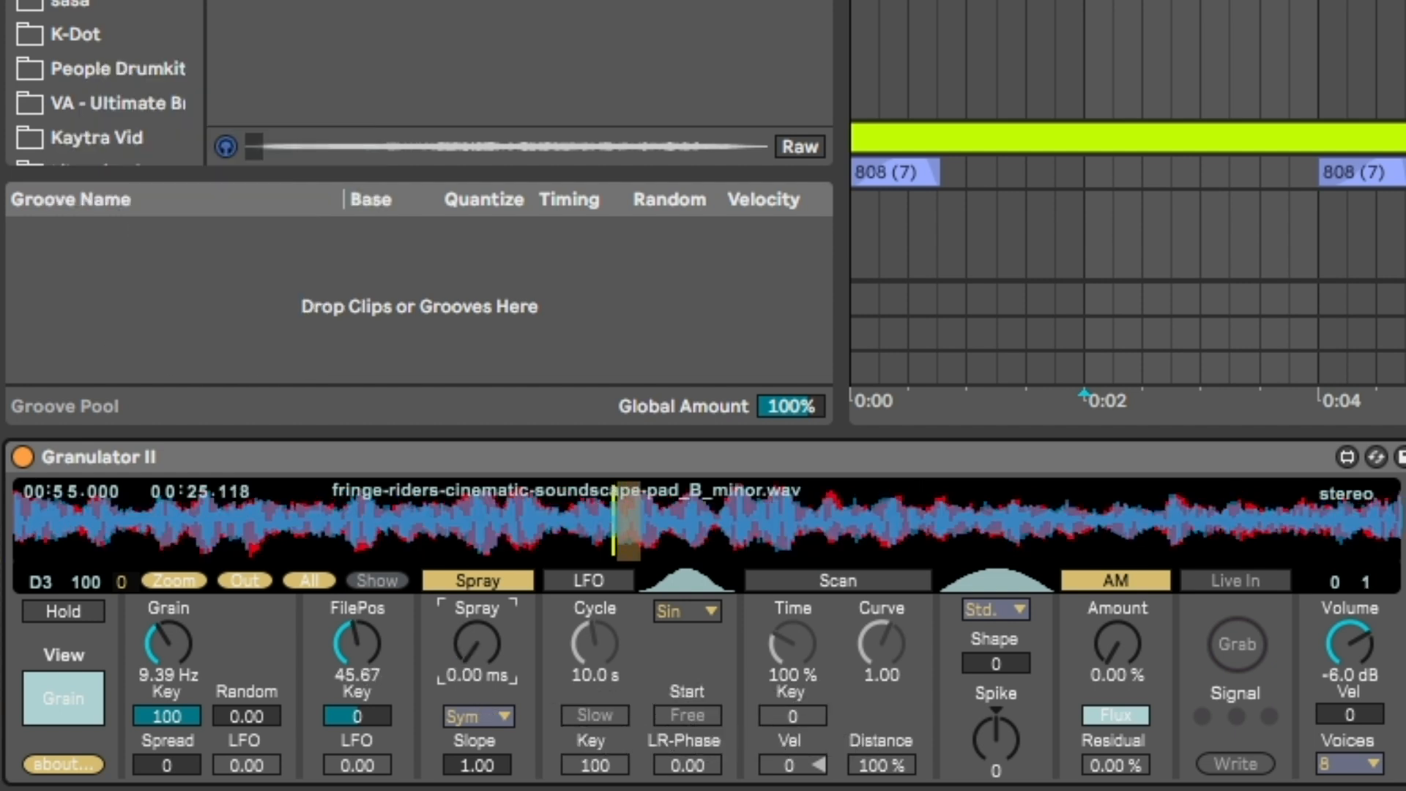
drag(476, 644, 476, 642)
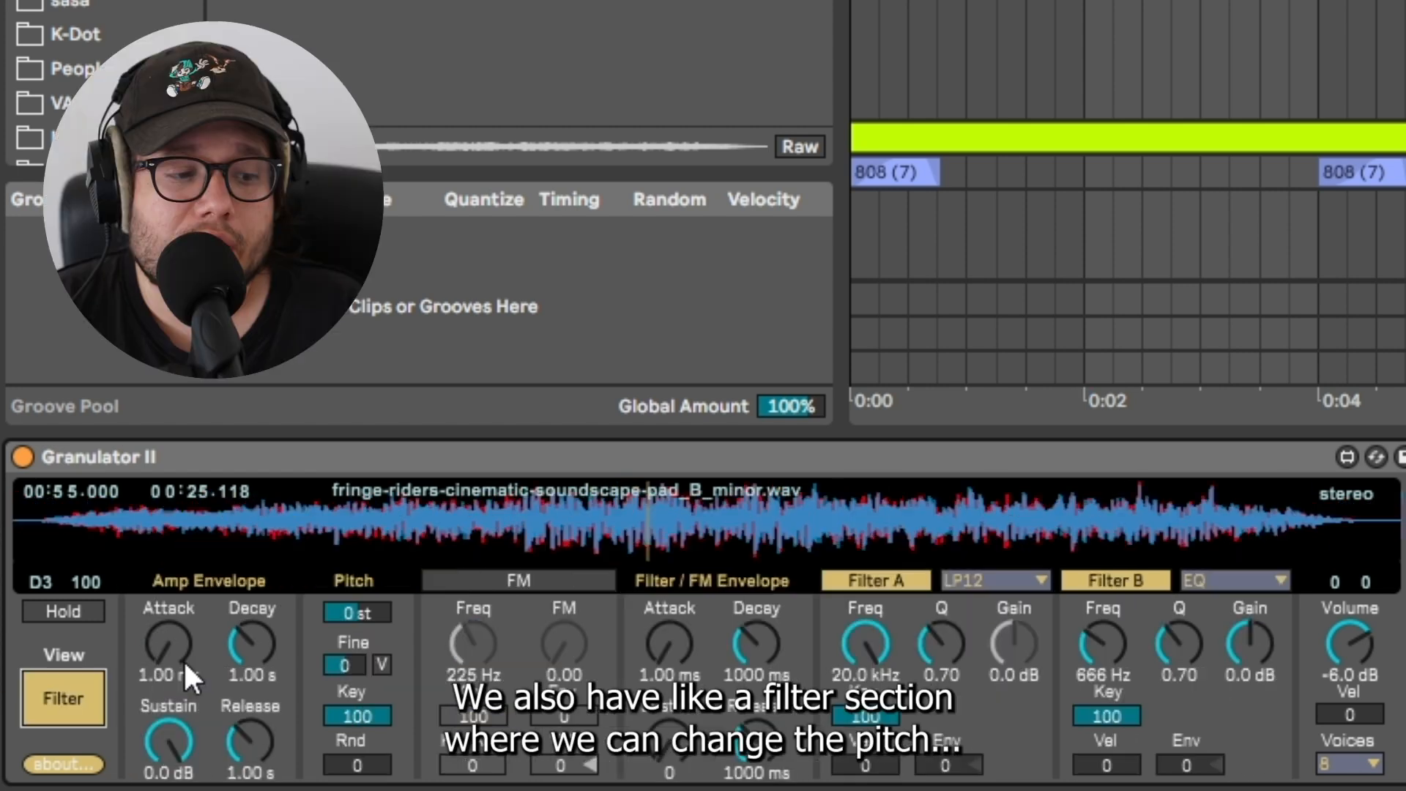
Lower Granulator II's pitch to -14 st in the Filter view and enable FM
click(85, 697)
click(77, 700)
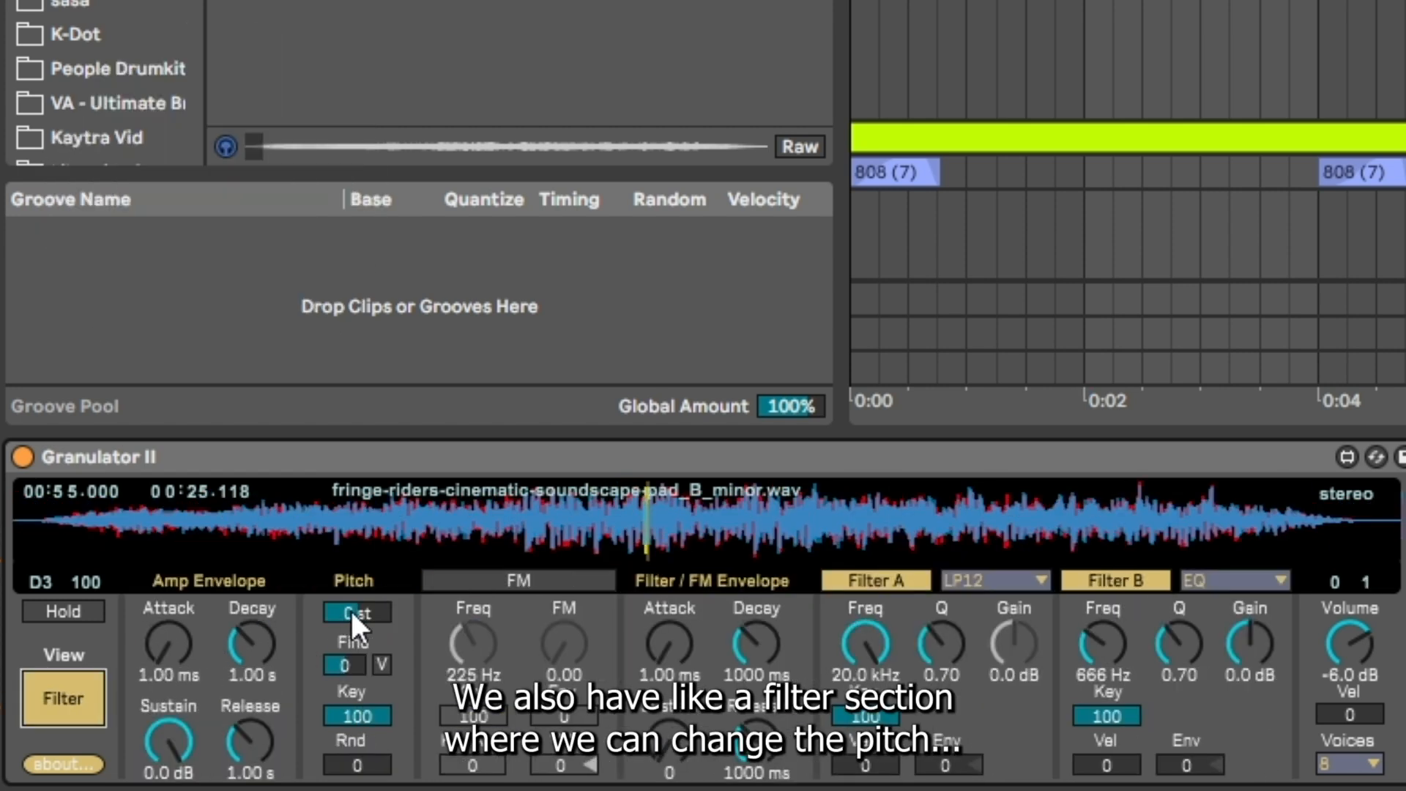
drag(357, 613, 357, 673)
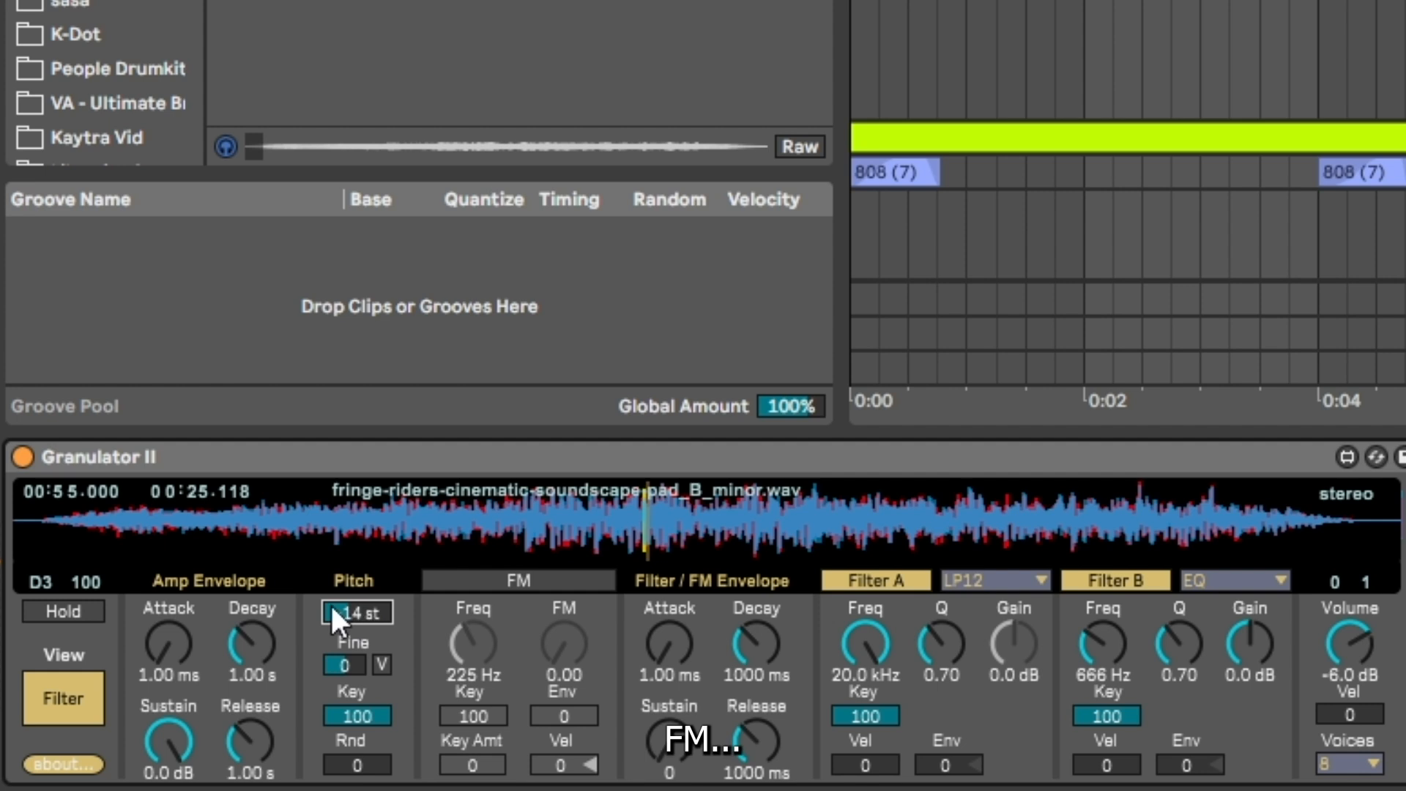
click(505, 581)
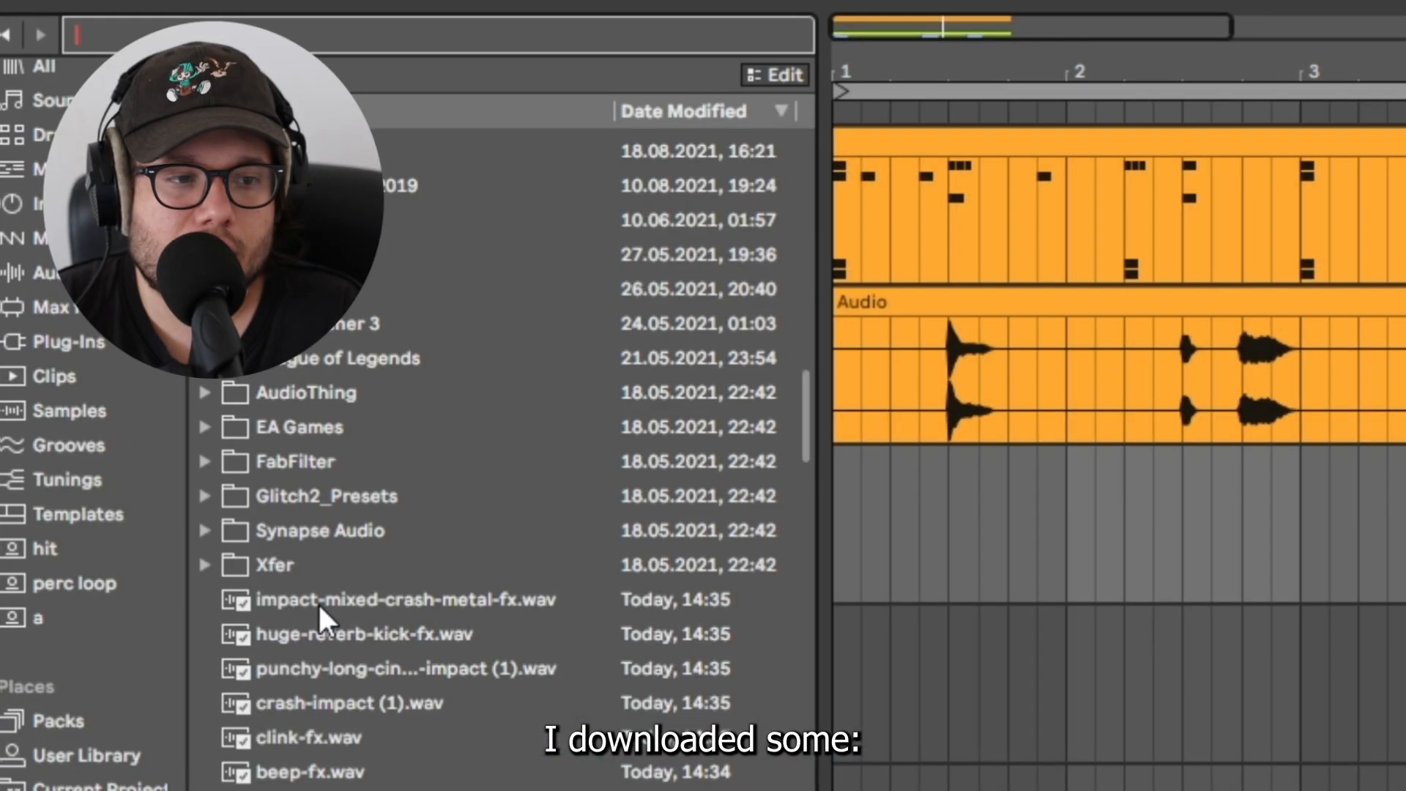
Preview the downloaded impact and FX samples, including huge-reverb-kick-fx.wav, crash-impact (1).wav and clink-fx.wav
scroll(322, 512, down, 3)
click(327, 410)
key(Down)
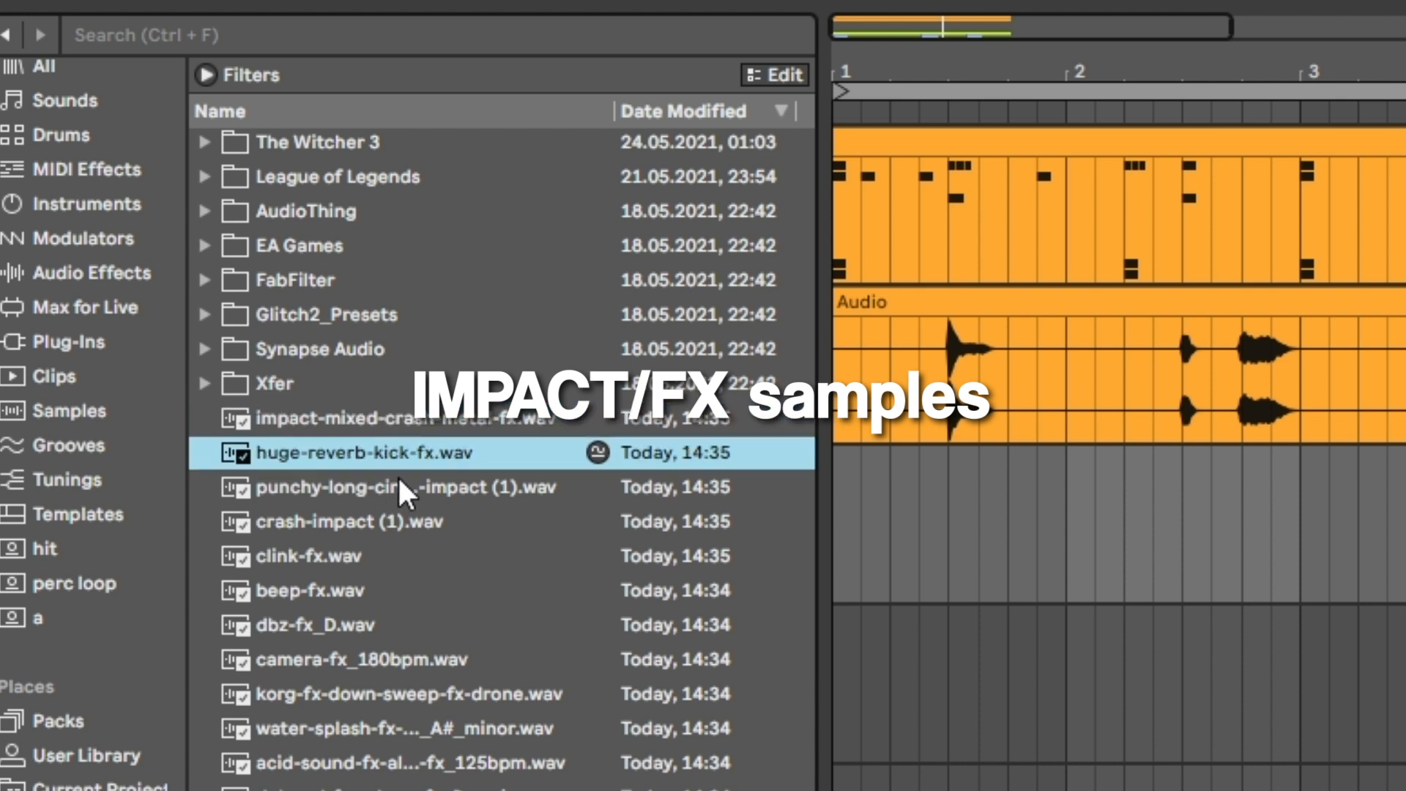
click(354, 489)
click(395, 521)
click(337, 555)
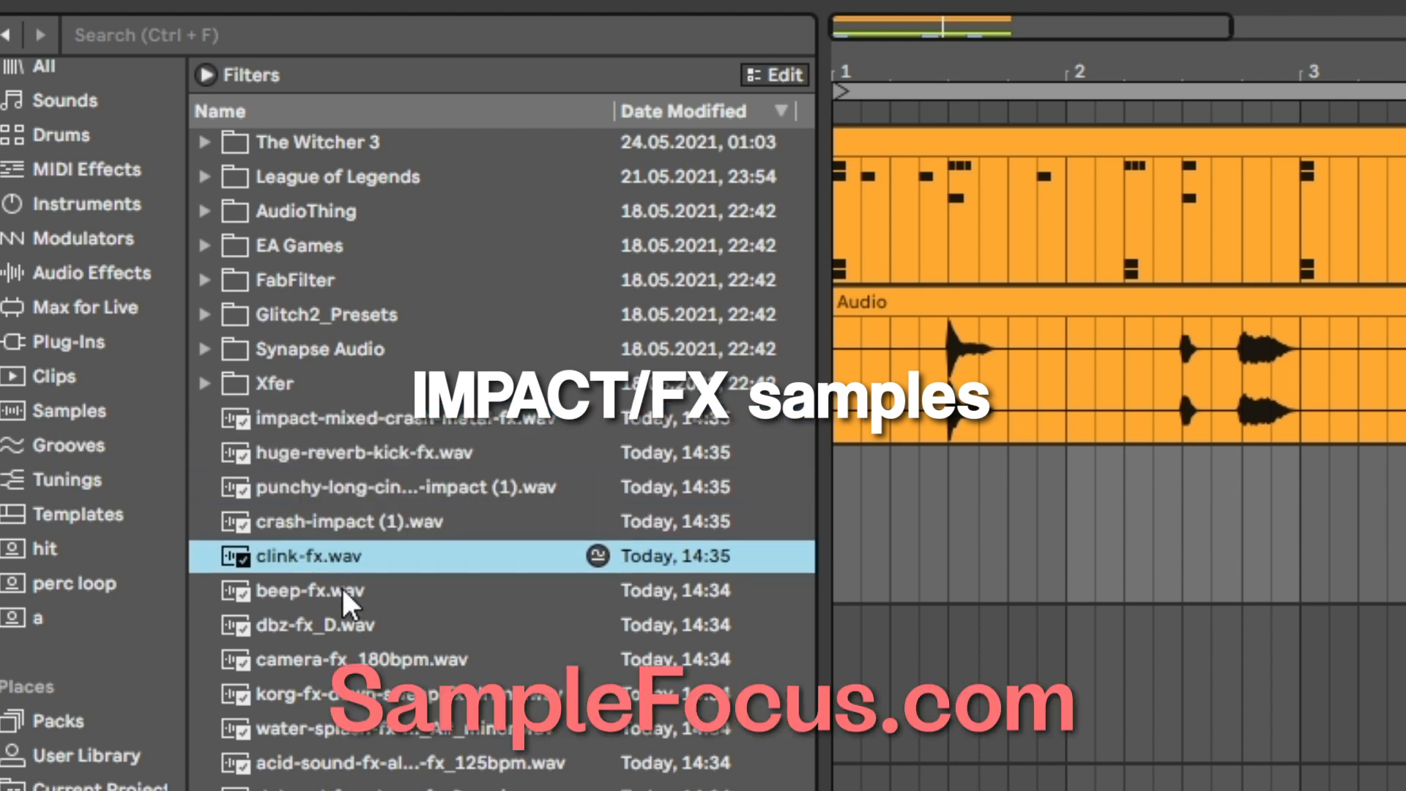
click(358, 624)
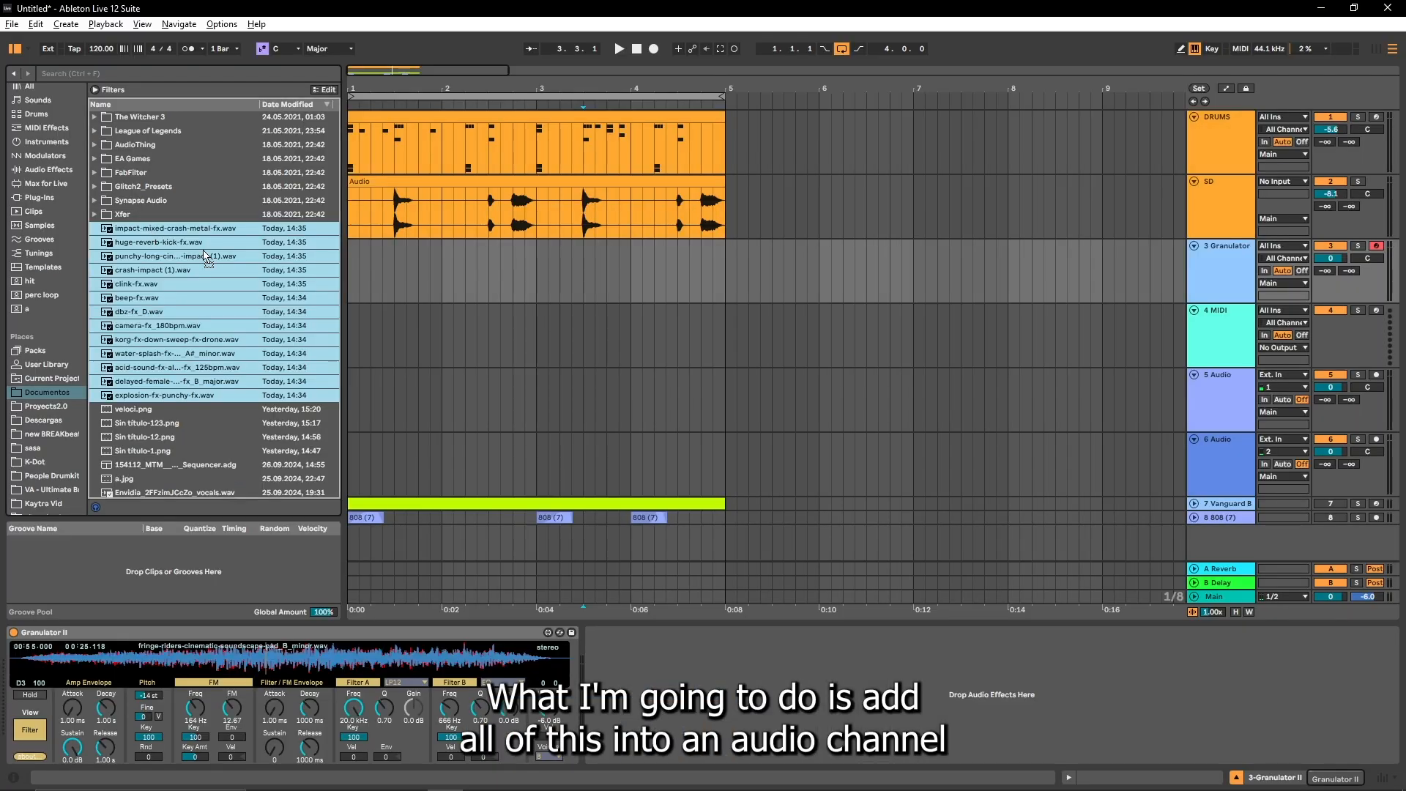
Place all the downloaded FX samples back to back on a new audio track, audition them, and split the consolidated clip
drag(168, 307, 724, 269)
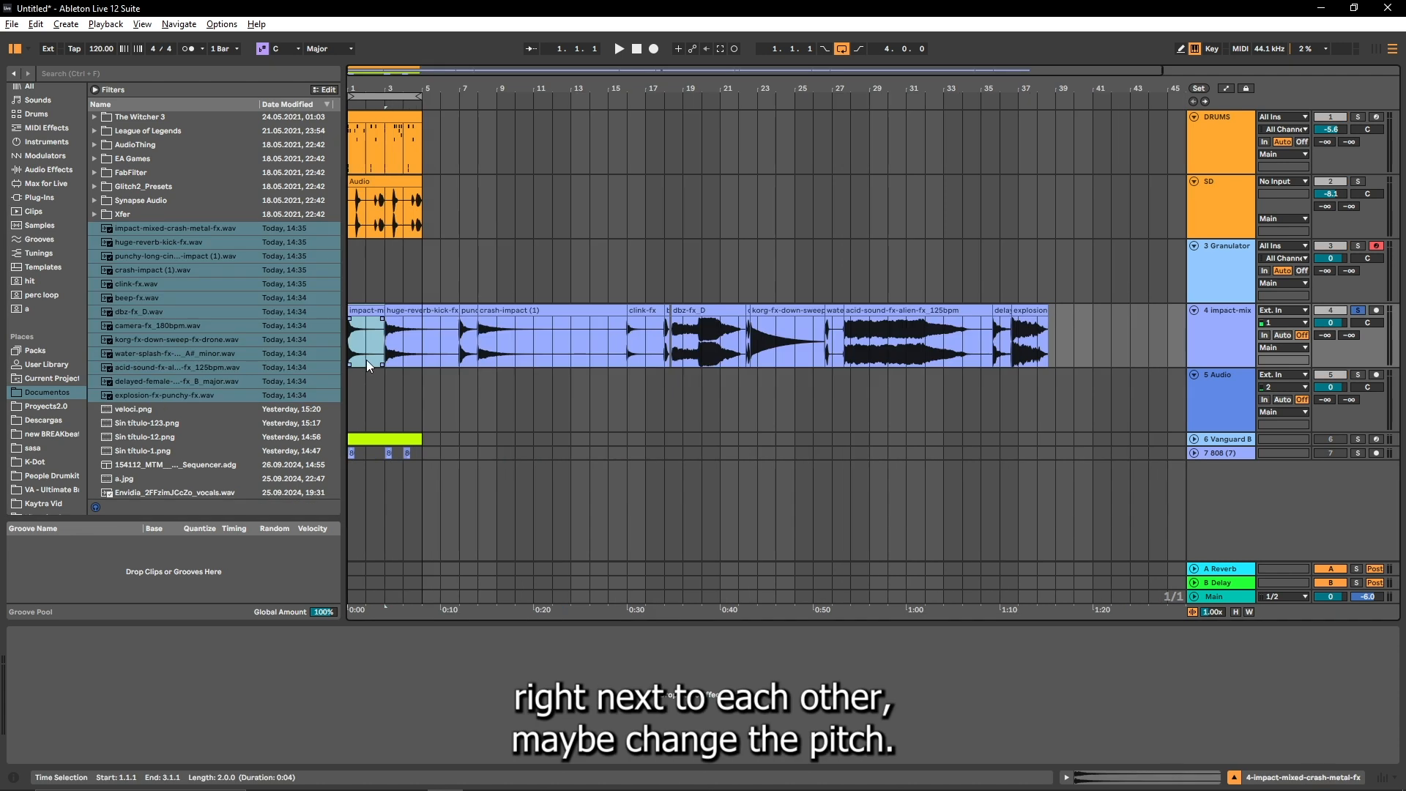
key(space)
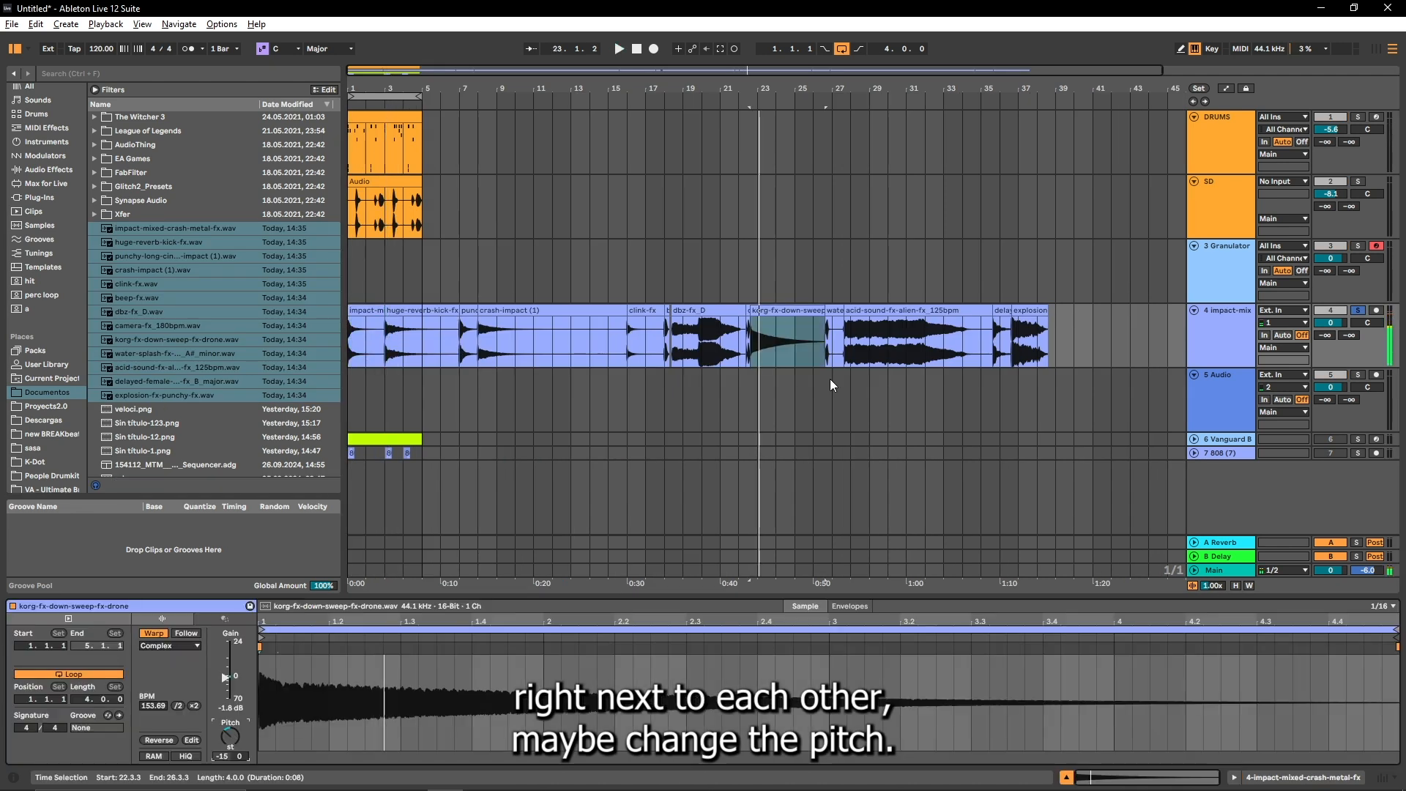
click(697, 359)
key(space)
double_click(697, 359)
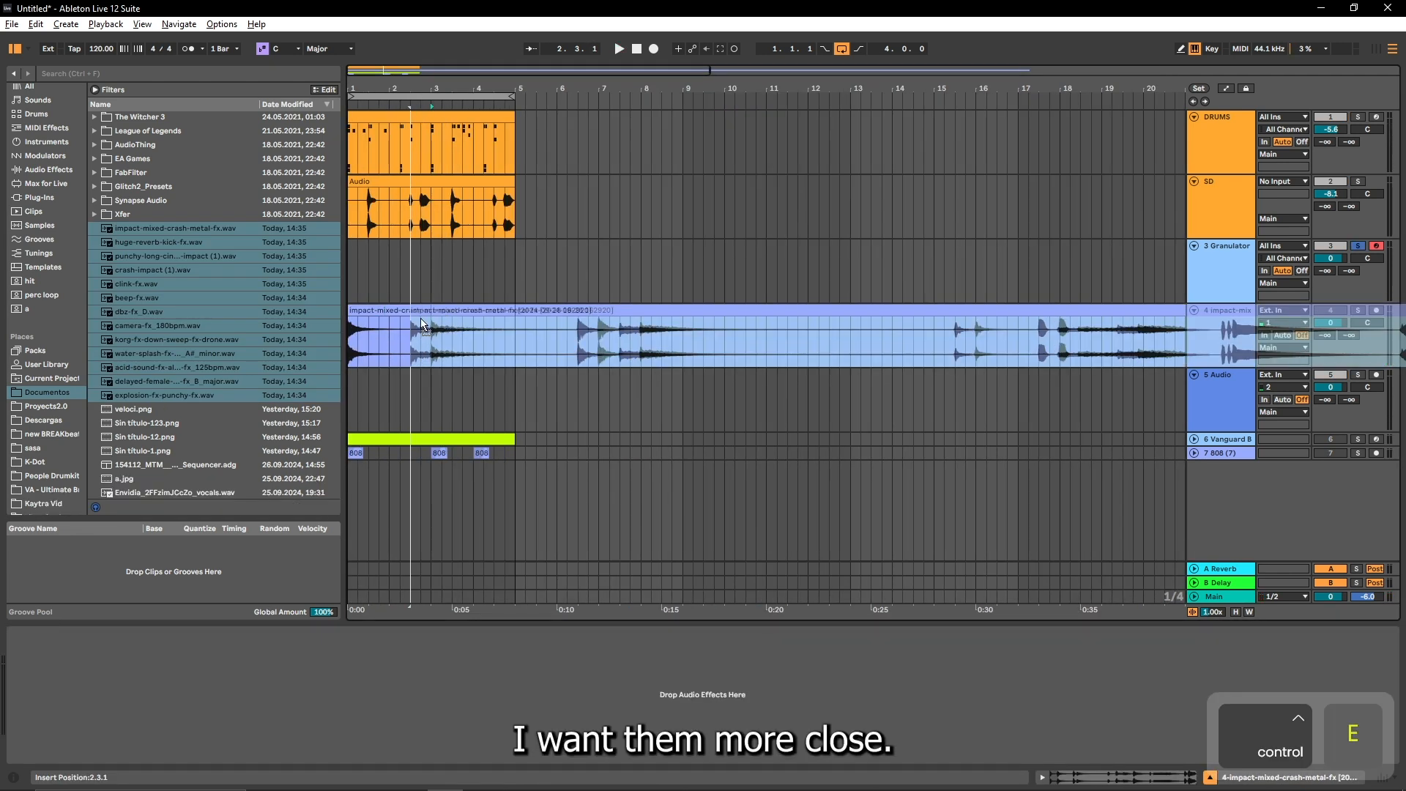
click(625, 350)
key(ctrl+e)
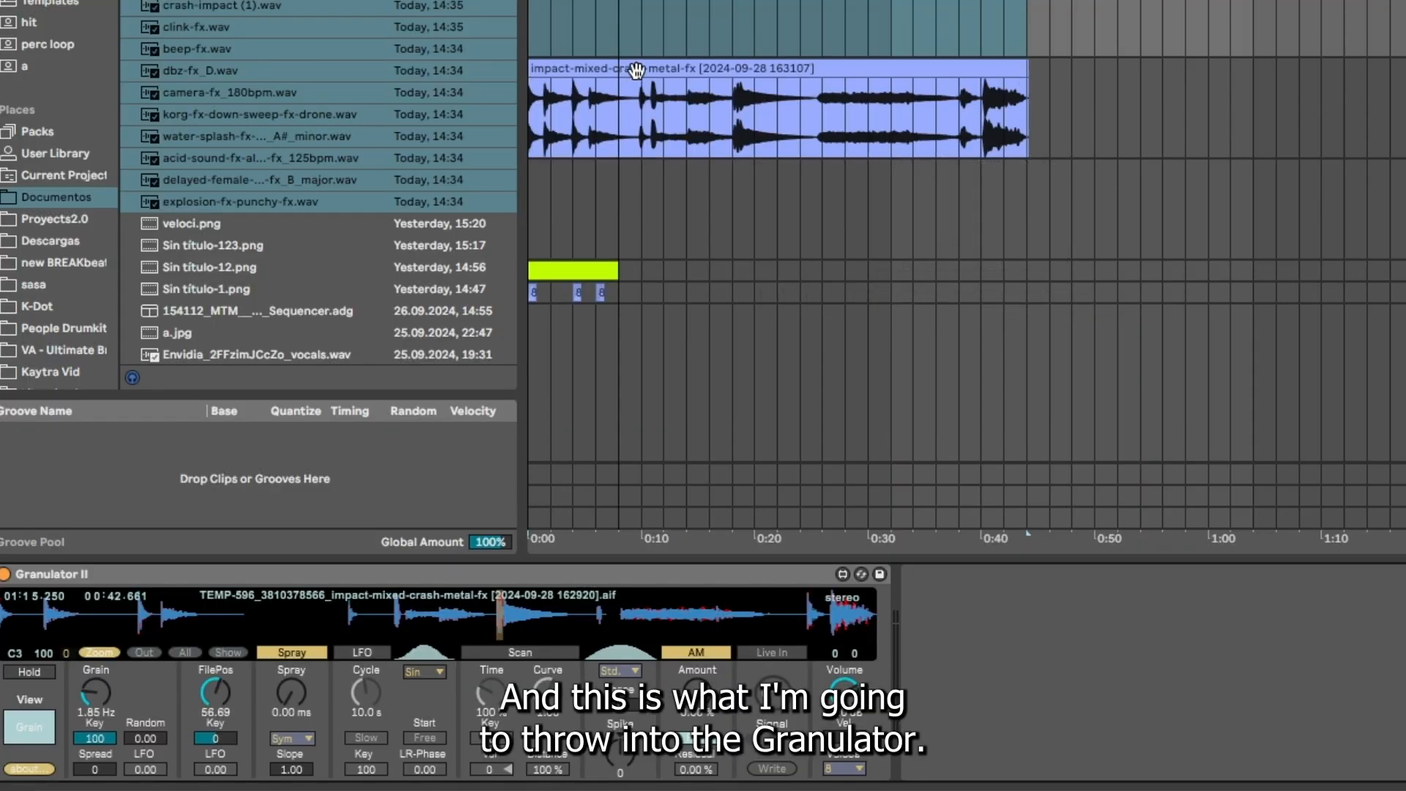
Load the consolidated impact clip into Granulator II, adjust the file position, and delete the clip's audio track
drag(637, 70, 346, 630)
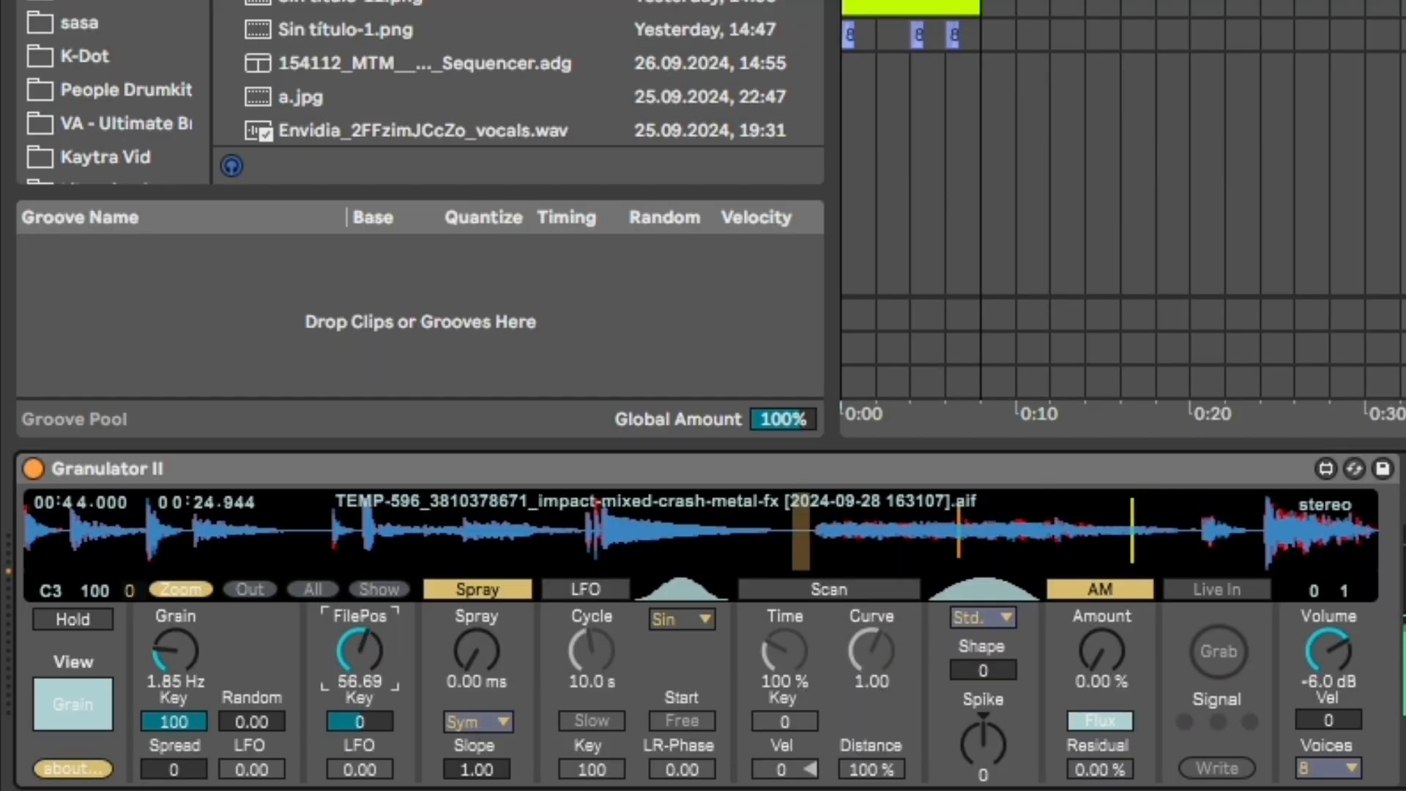
drag(359, 650, 359, 602)
key(Delete)
Create a four-bar MIDI clip on the Granulator track containing one legato C3 note across its full length, and play it
drag(404, 283, 357, 253)
key(ctrl+shift+m)
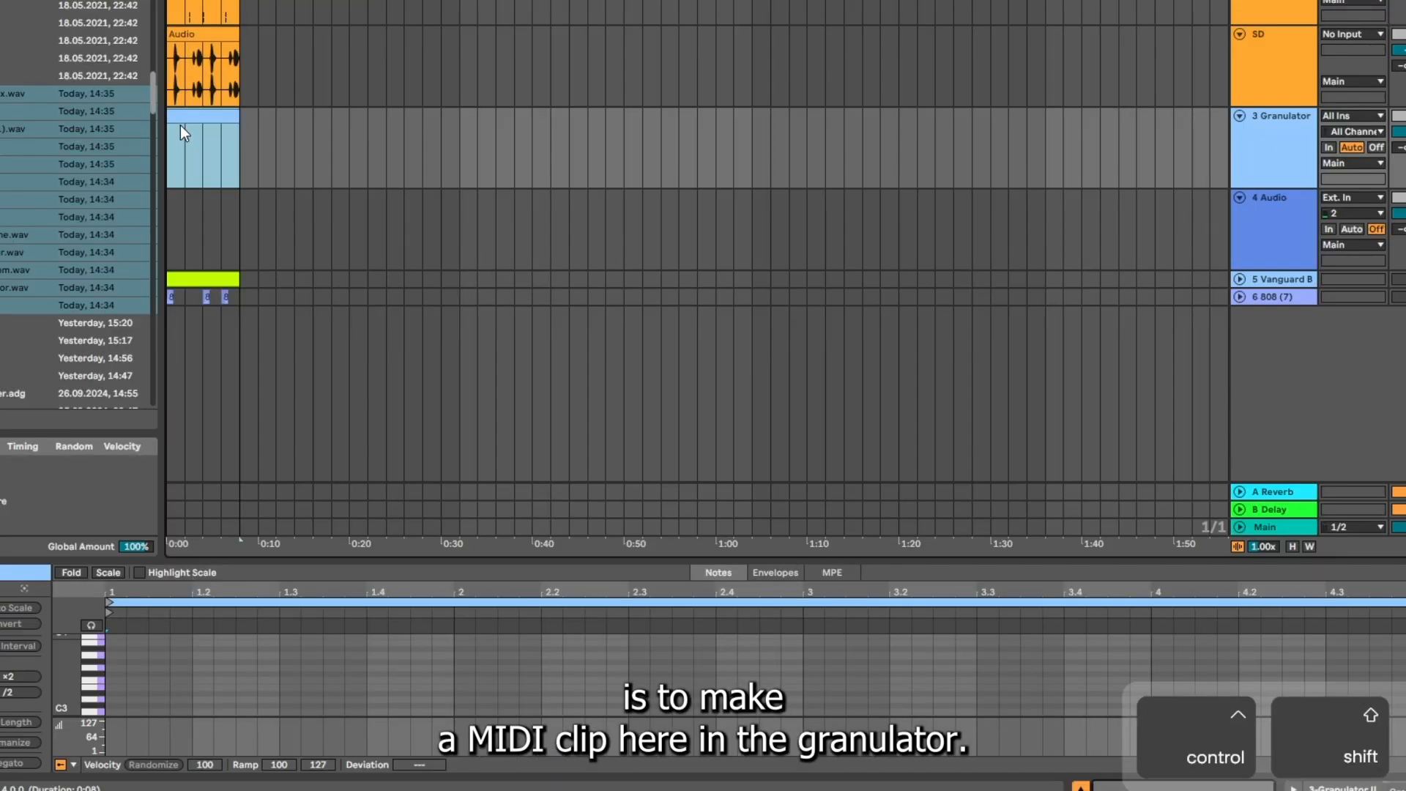
double_click(126, 711)
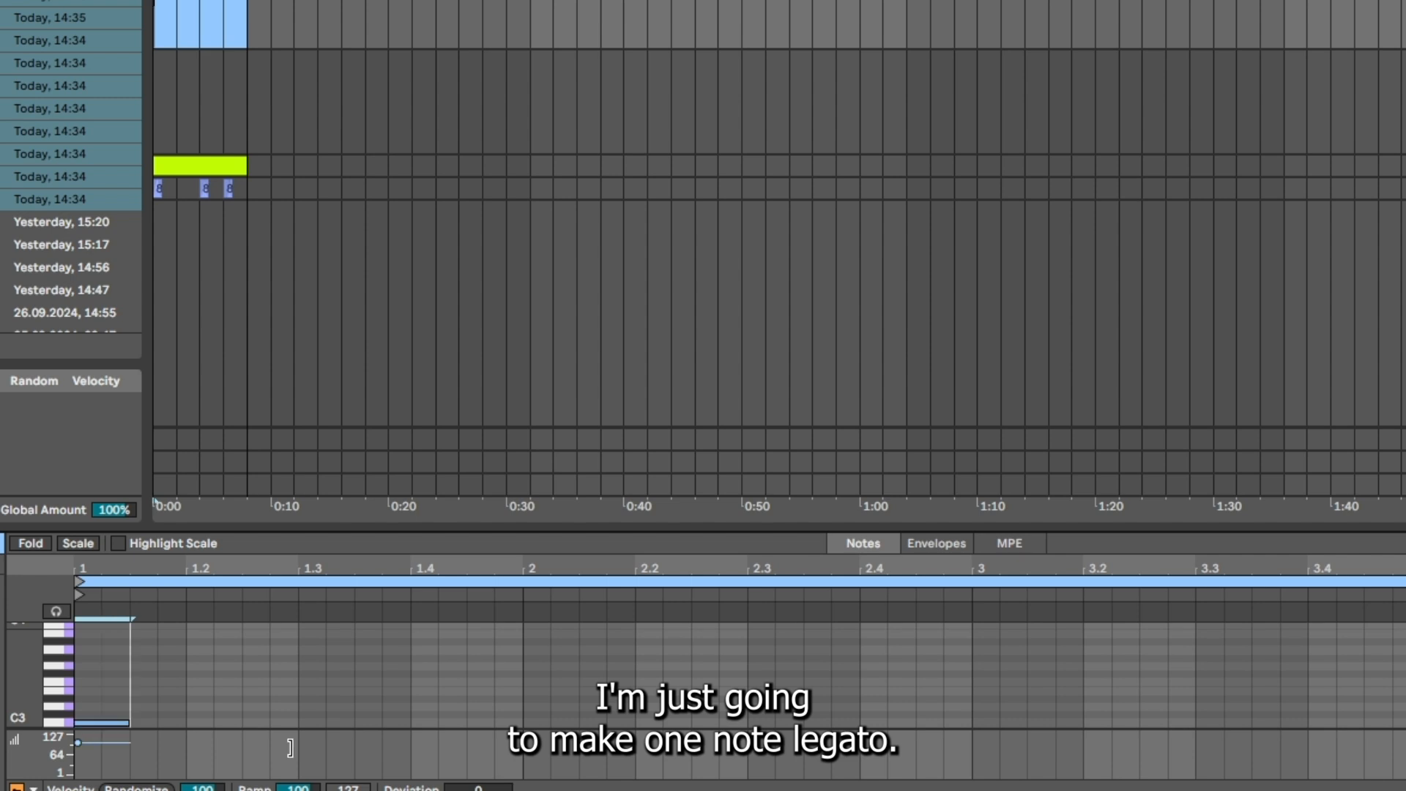
key(ctrl+l)
key(space)
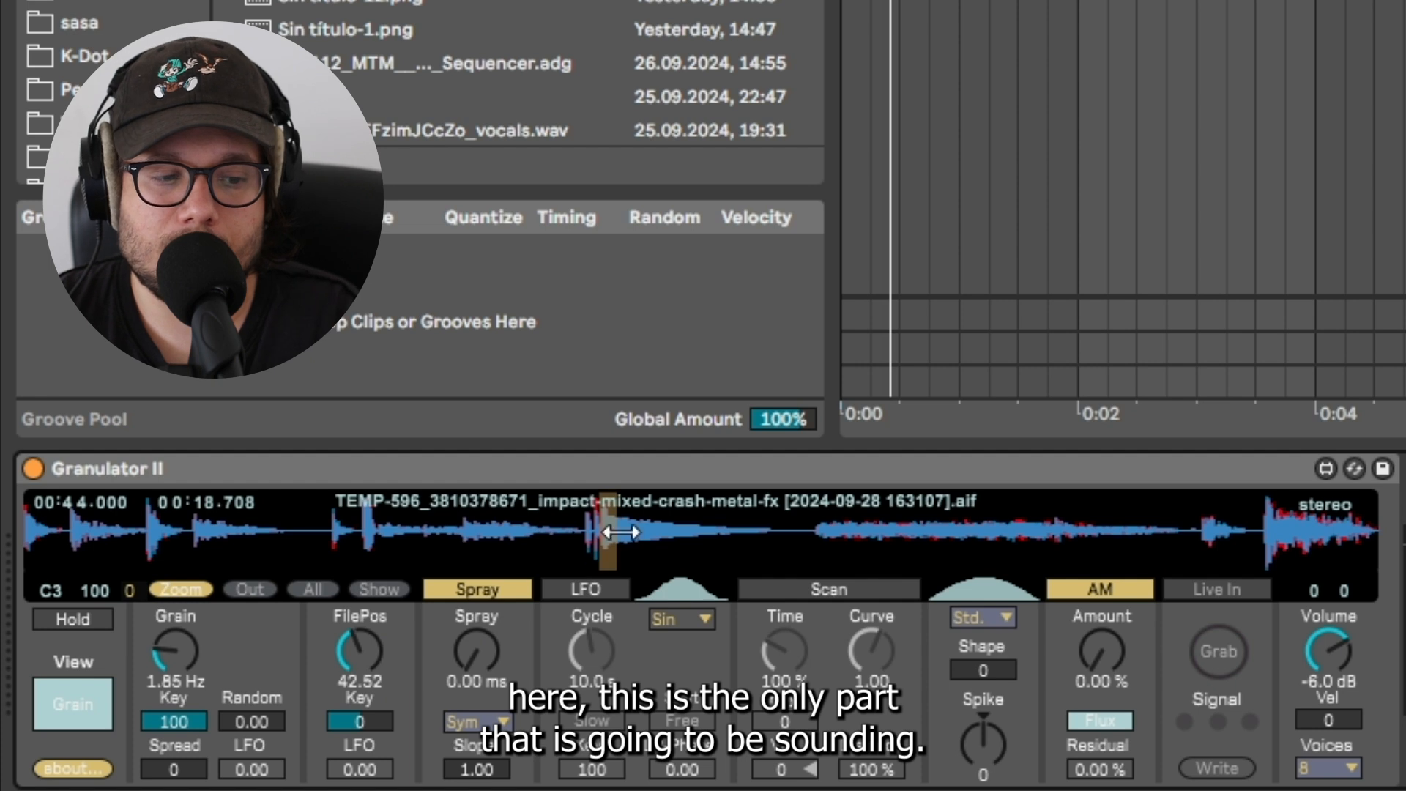
Automate Granulator II's file position as a steady upward ramp across the four-bar clip
right_click(346, 661)
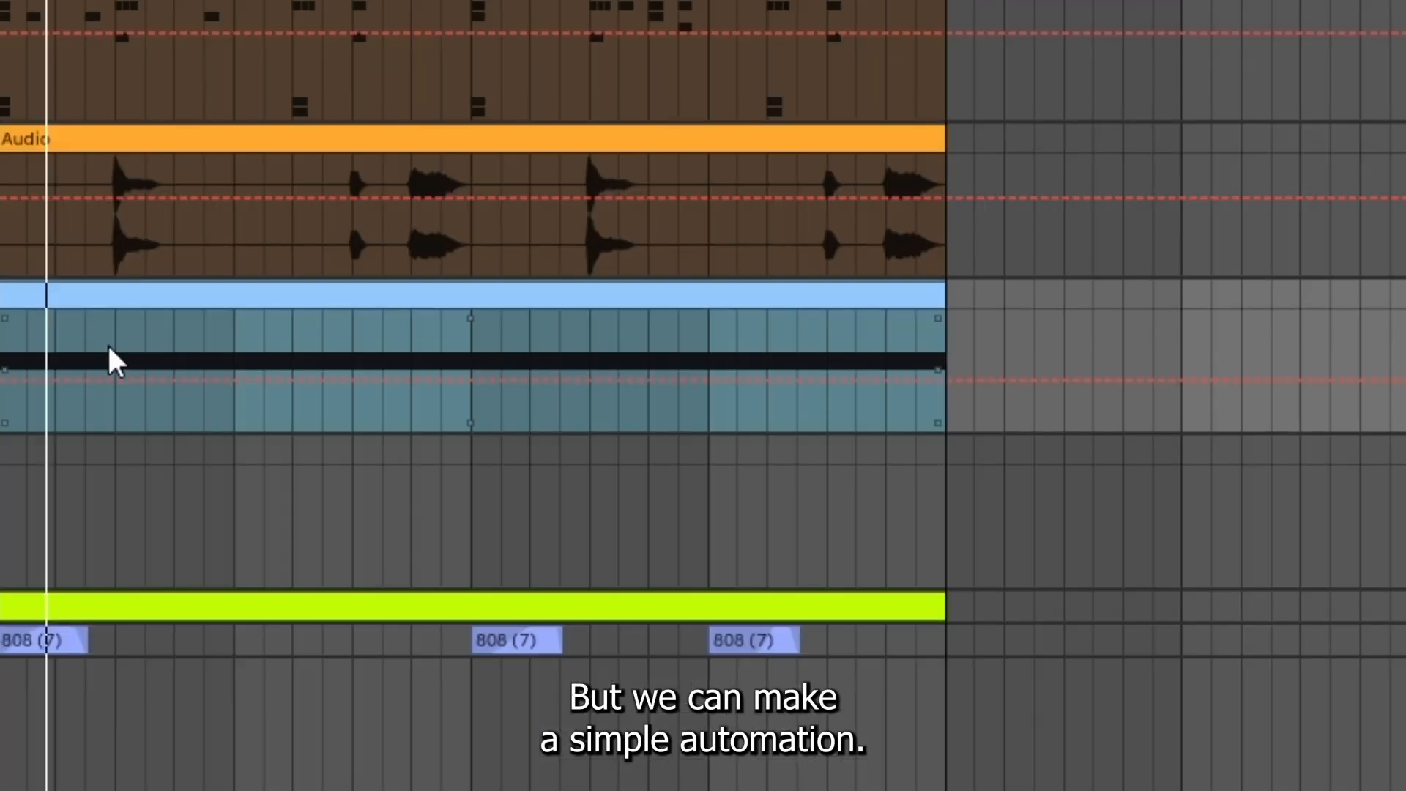
click(27, 378)
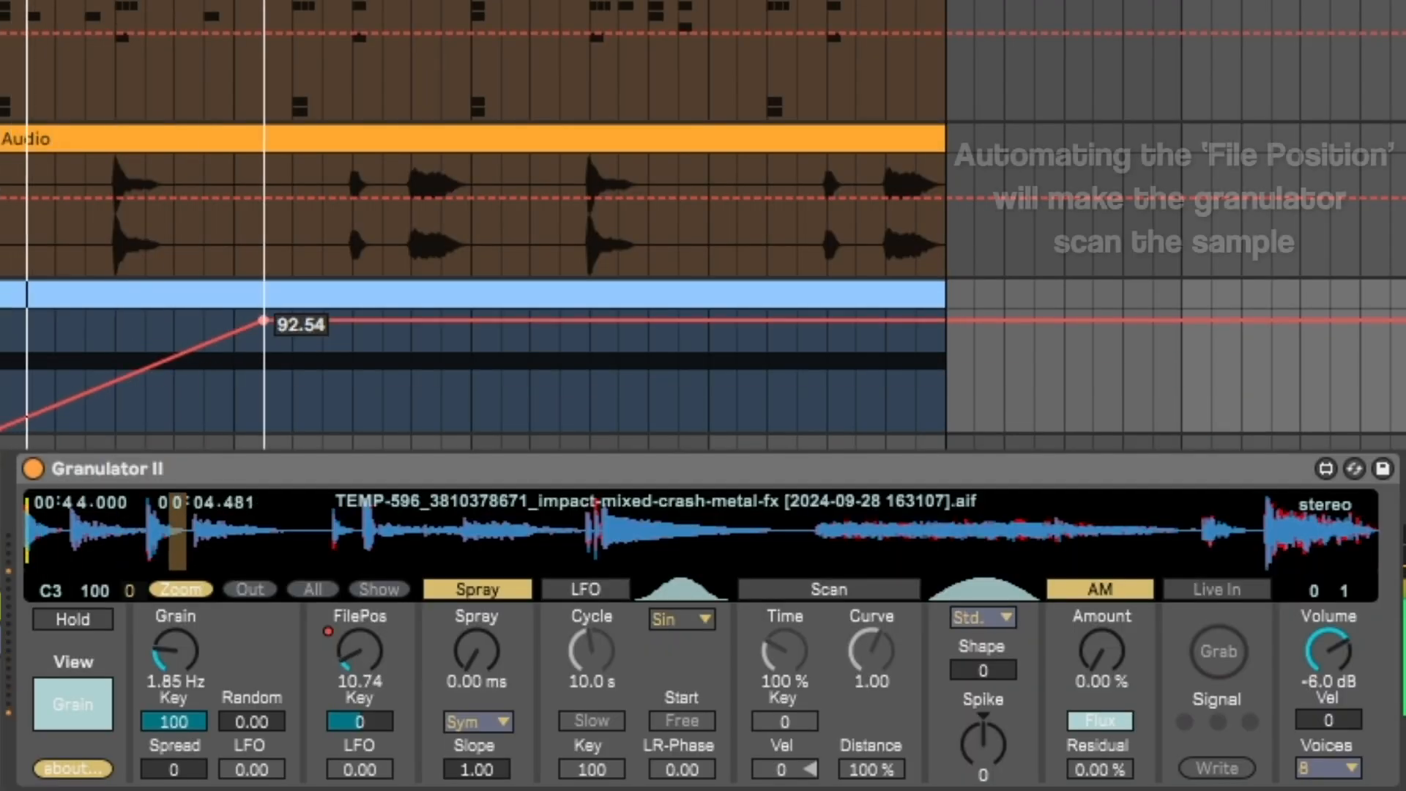
drag(265, 317, 943, 312)
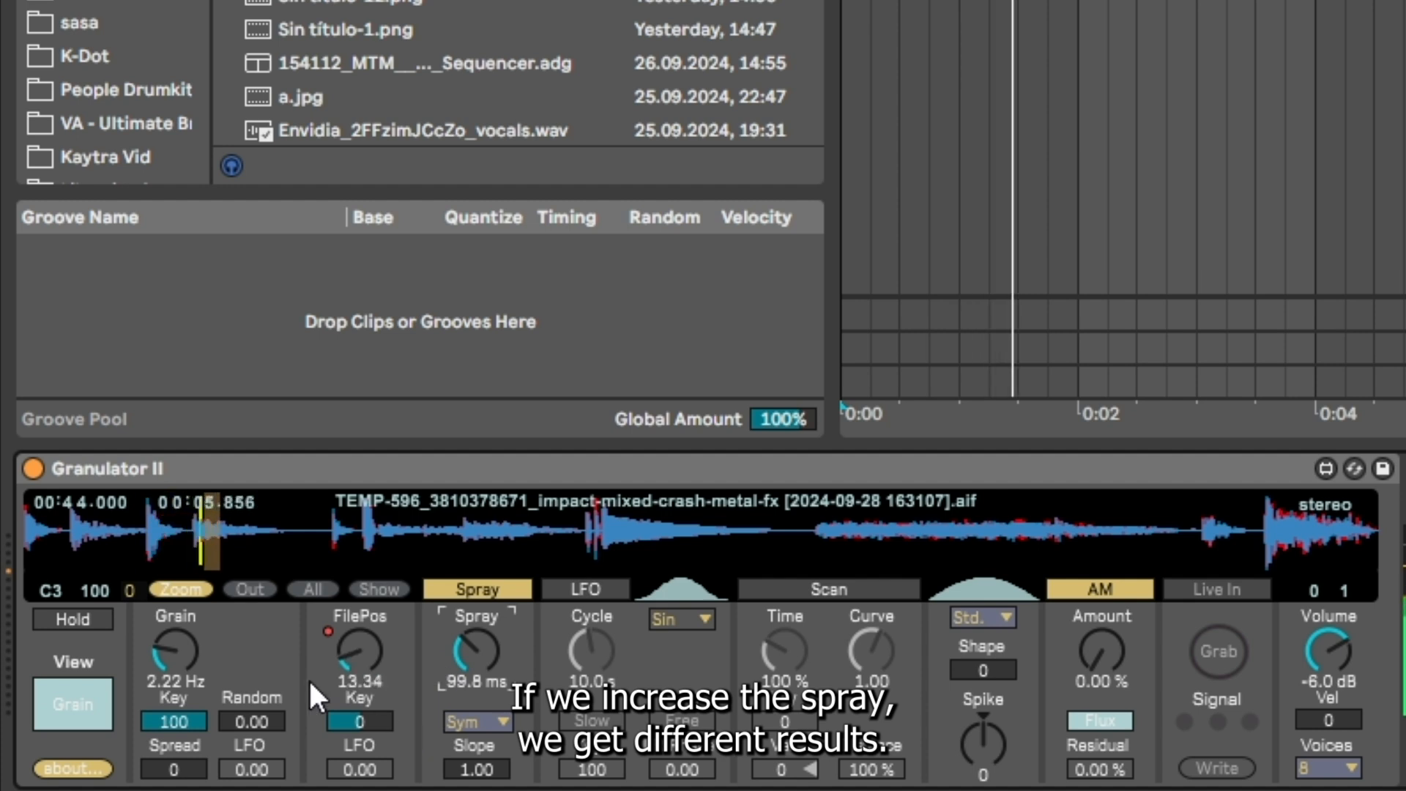
Raise the grain frequency and set FM to about 4.11 kHz with an amount of about 13.5
drag(175, 651, 176, 575)
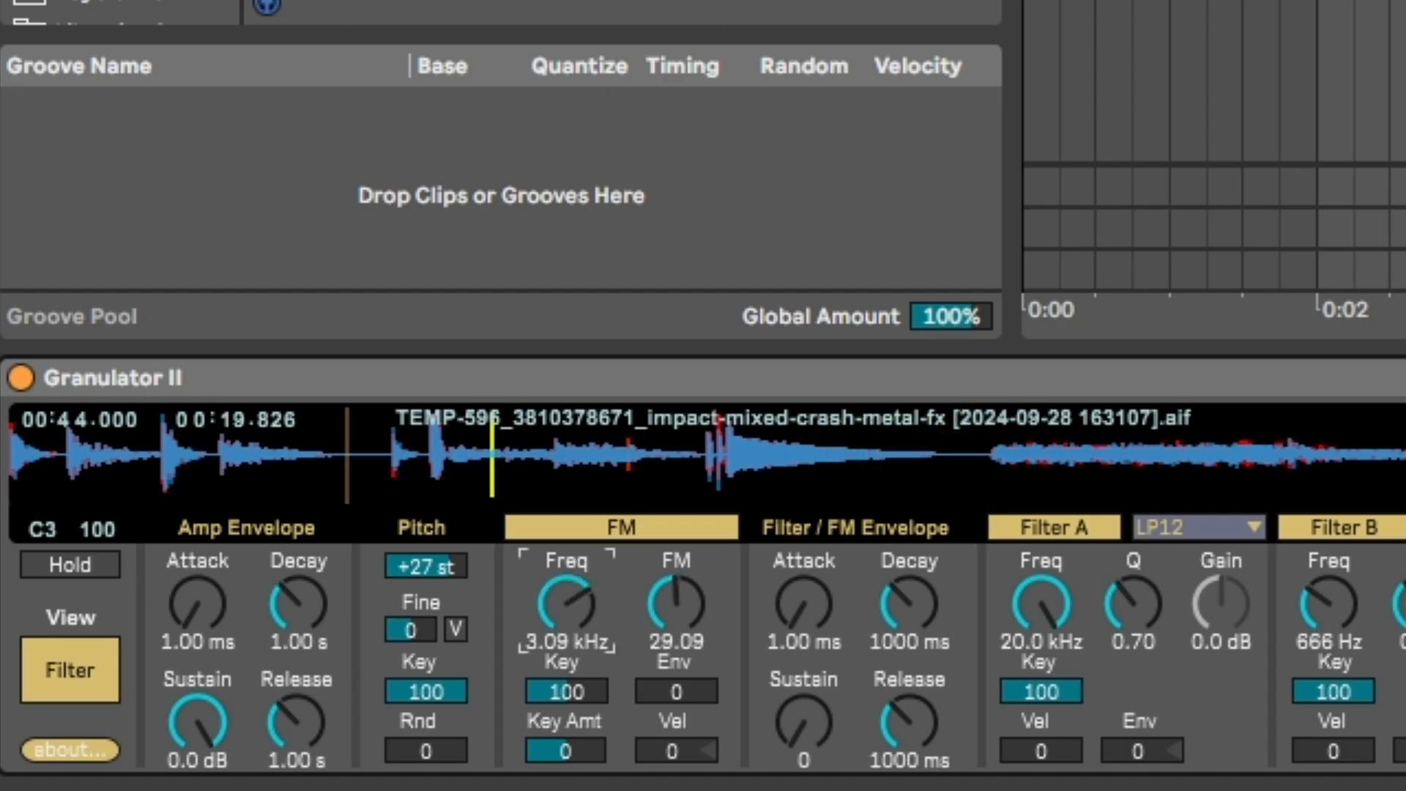
drag(587, 592, 587, 579)
drag(656, 611, 627, 621)
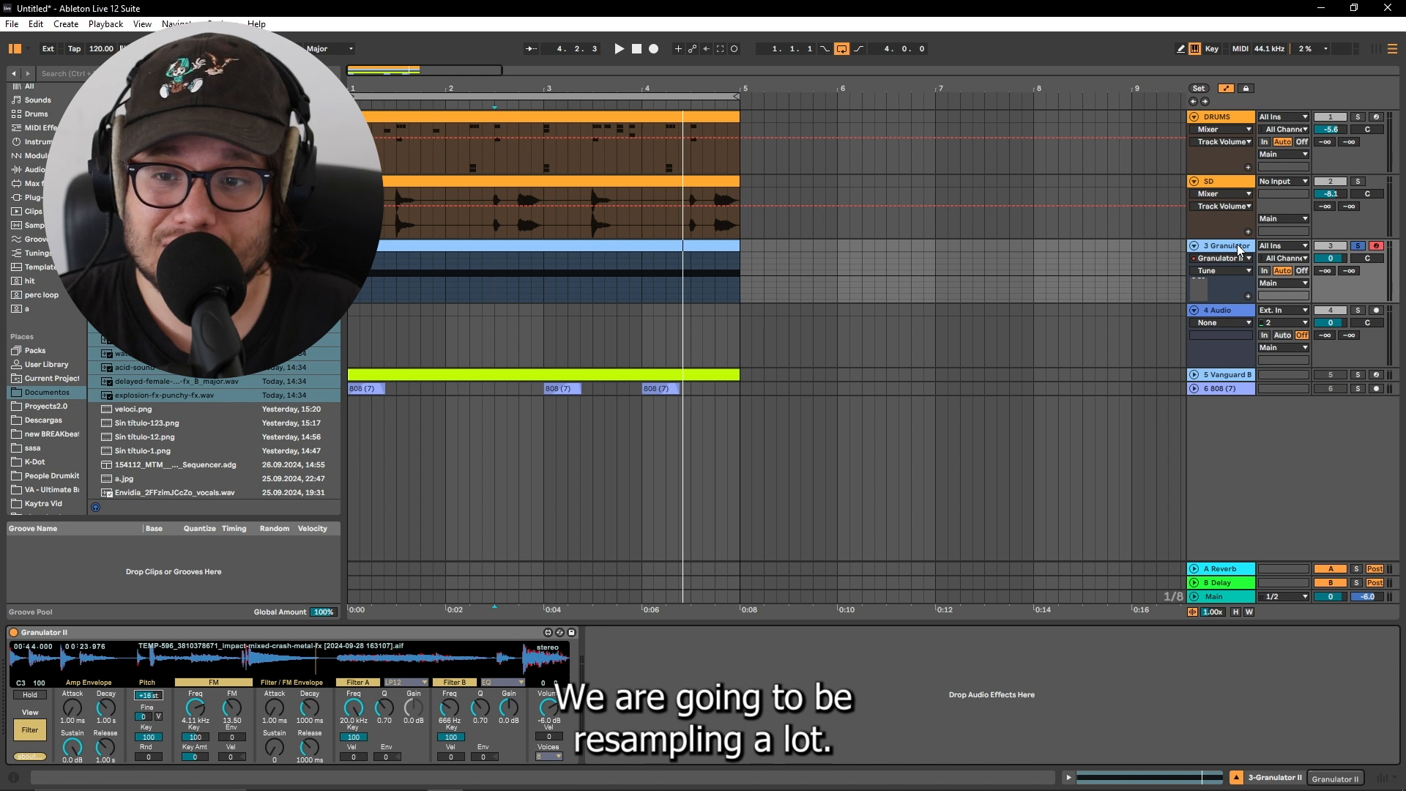
Add an audio track below the Granulator track with its input set to Resampling
key(ctrl+t)
click(1218, 321)
click(1283, 309)
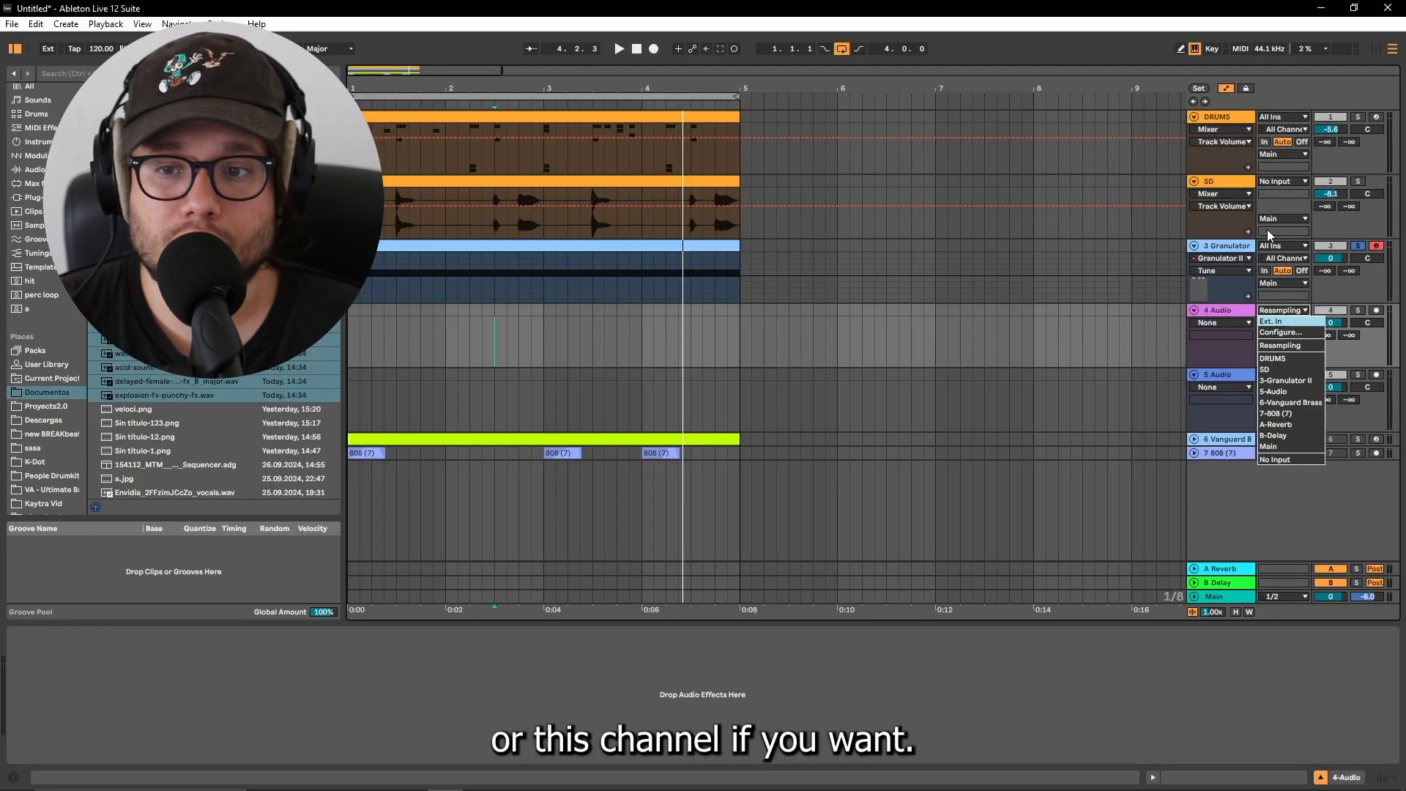
click(1232, 231)
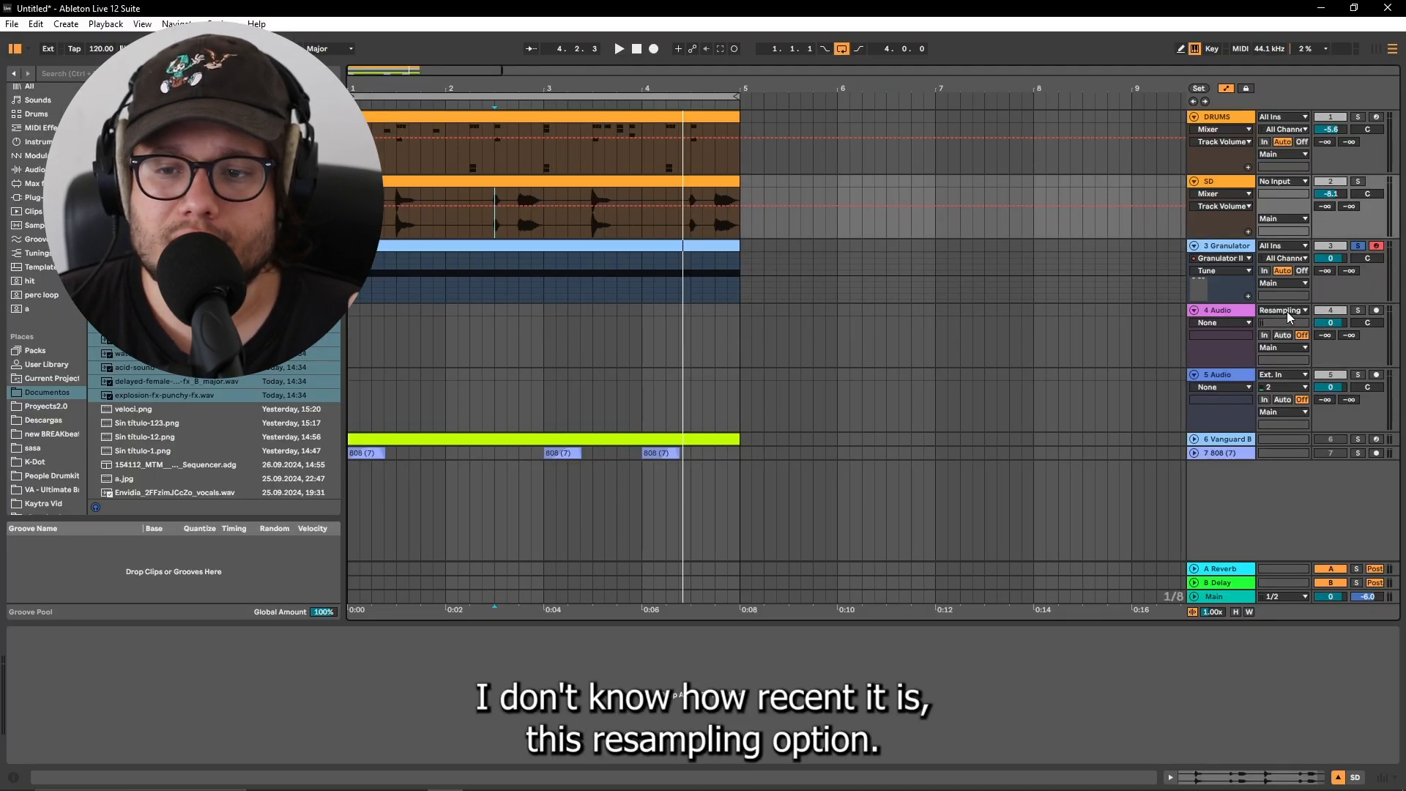
click(1287, 312)
click(1277, 358)
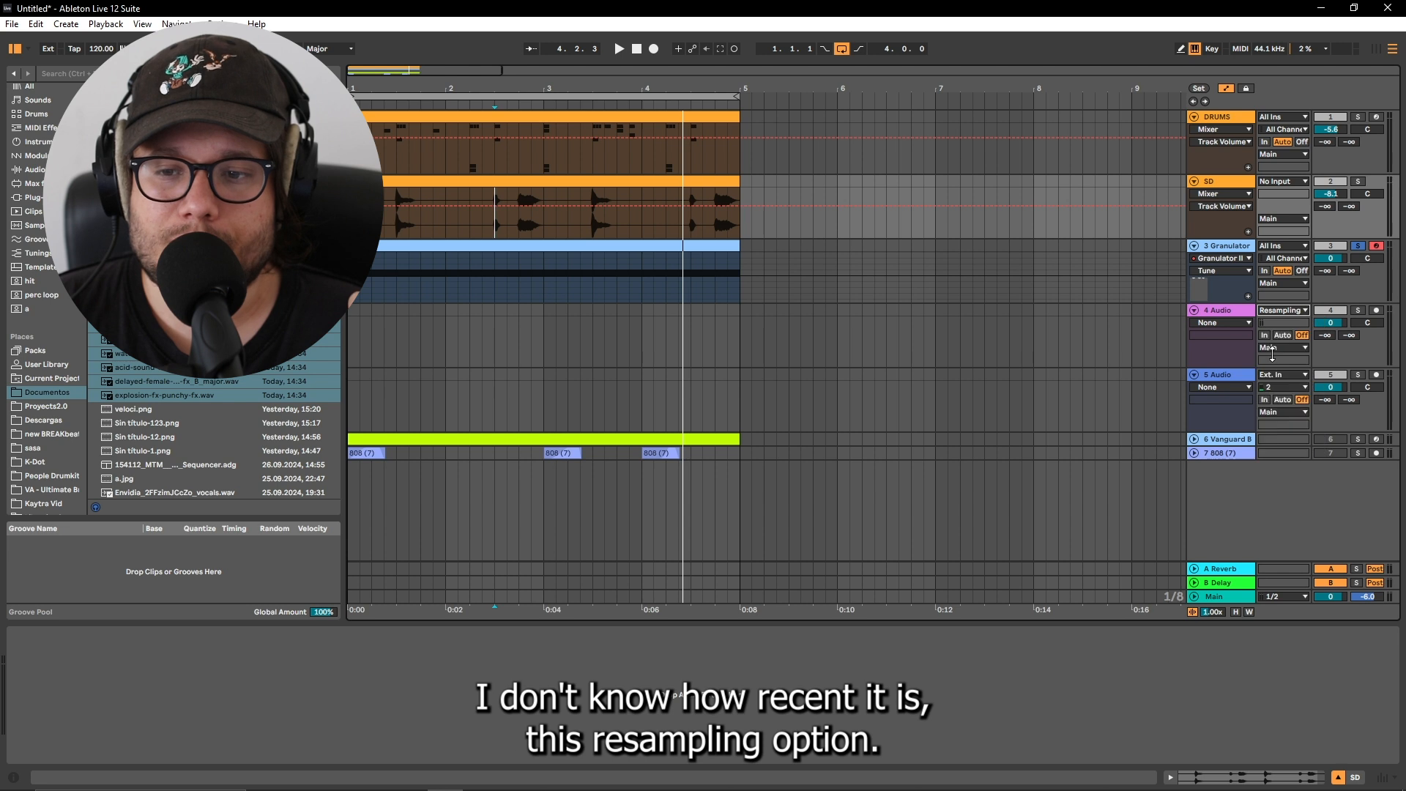
click(1230, 350)
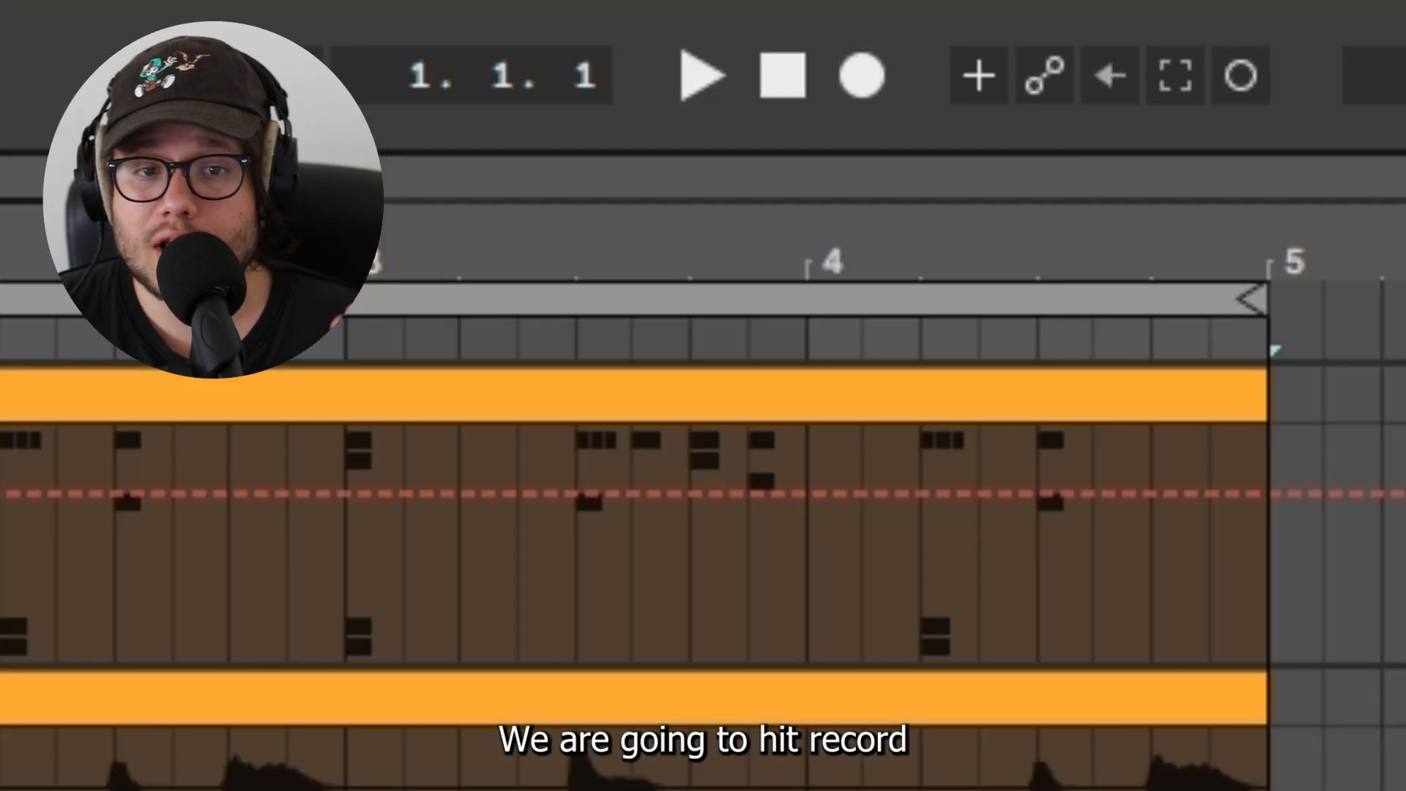
Select the Granulator track and set its FM frequency to 76.4 Hz for the resampling take
click(775, 290)
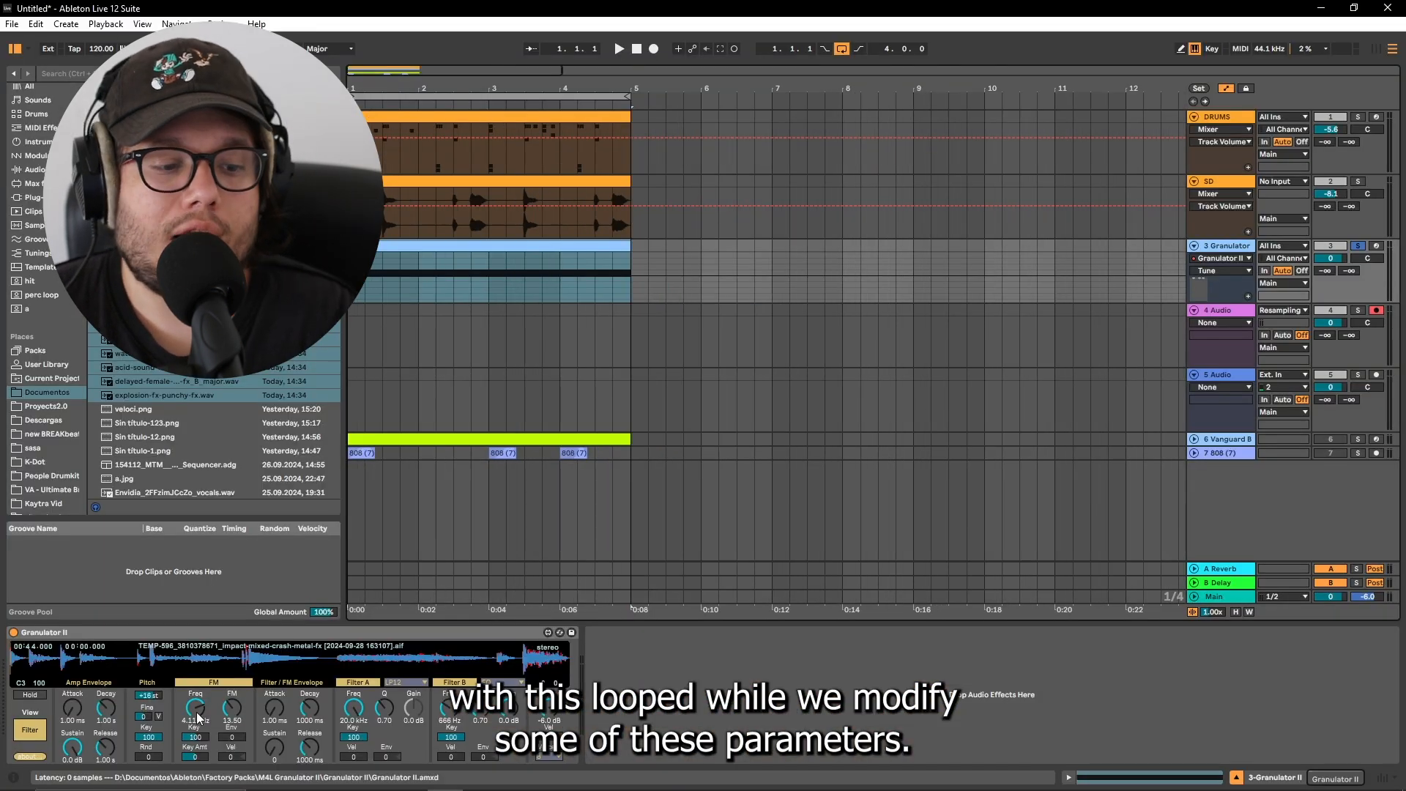
mouse_move(198, 718)
mouse_down()
mouse_move(229, 721)
mouse_move(211, 704)
mouse_up()
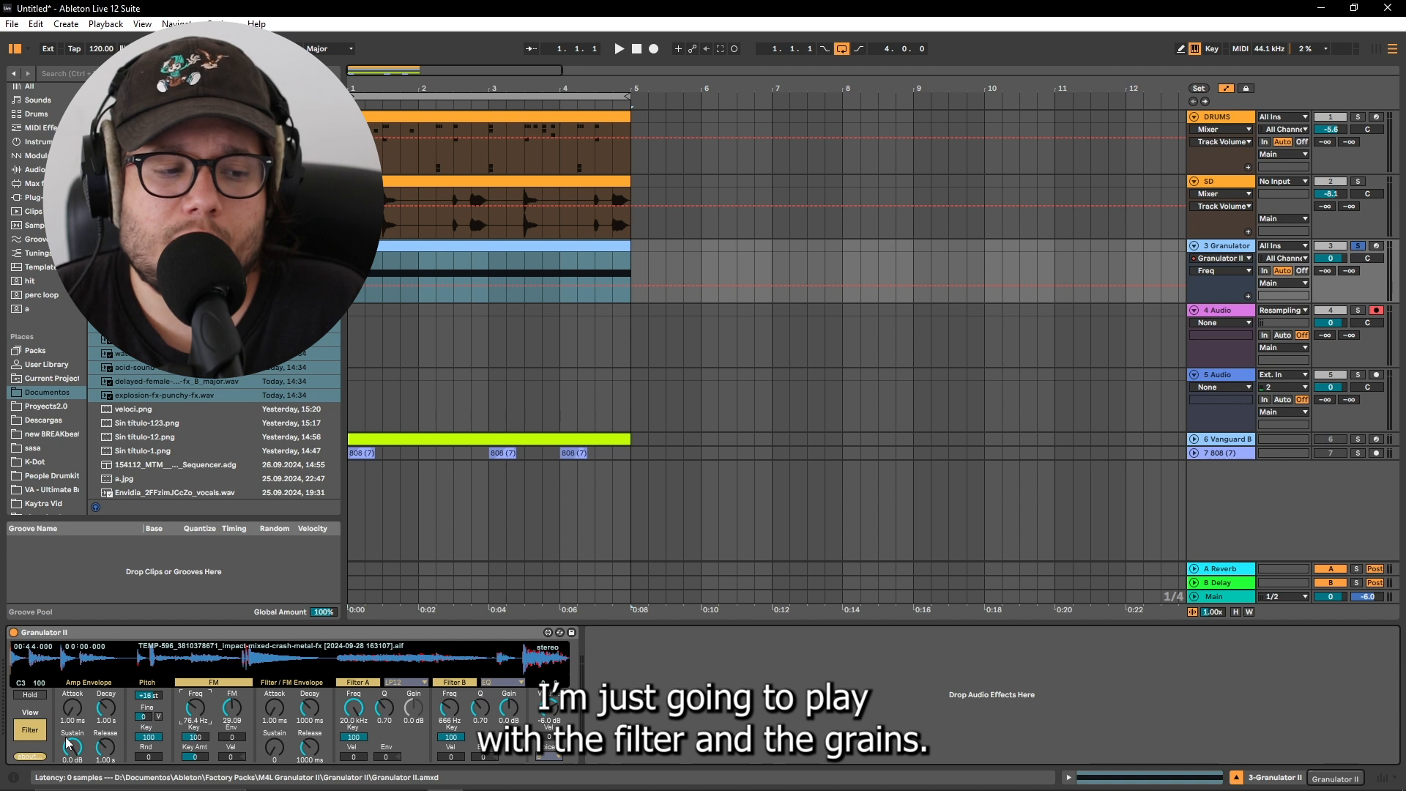
click(21, 736)
click(44, 734)
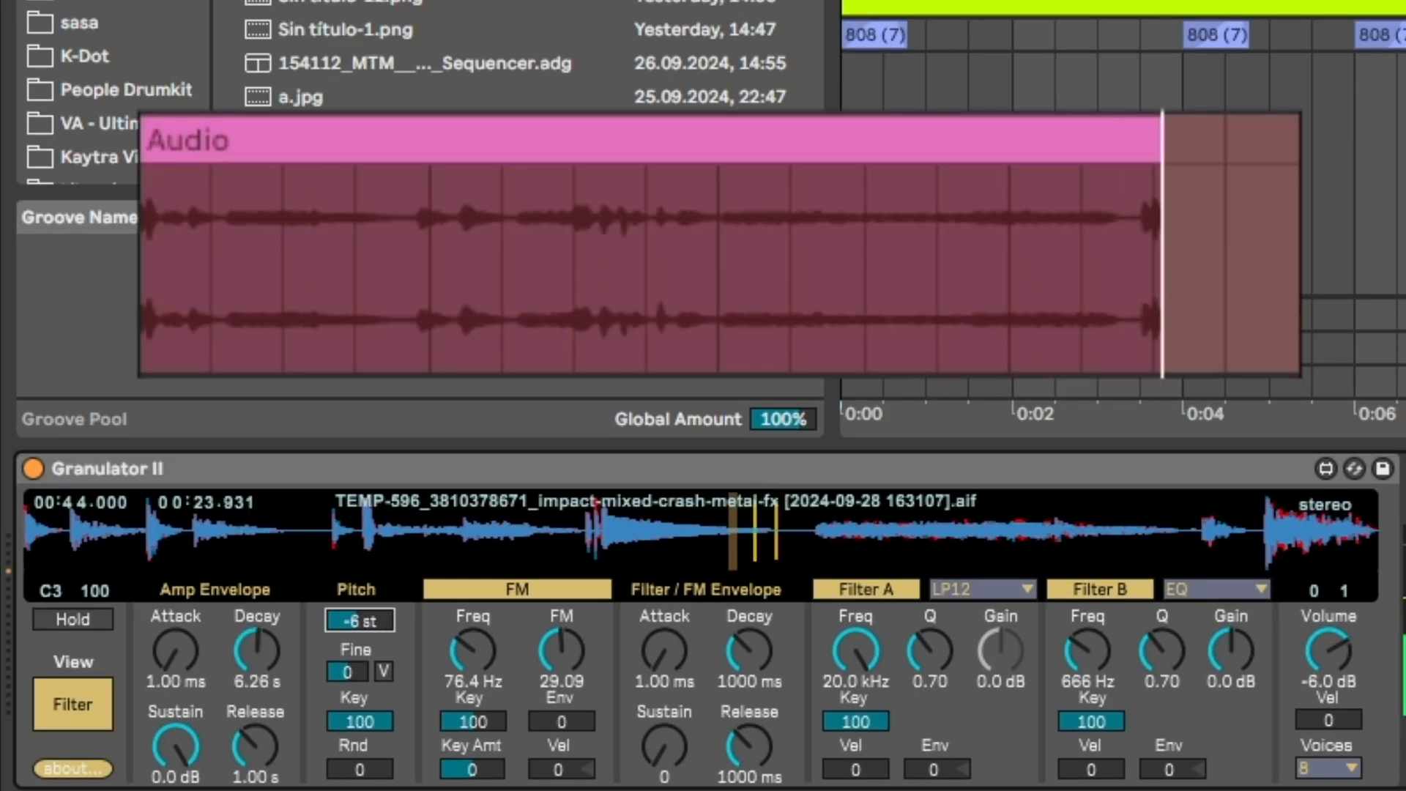
While resampling the loop, change the FM frequency to 4.15 Hz, the FM amount to 86.04 and the pitch to +14 st
drag(150, 696, 201, 716)
drag(485, 671, 485, 661)
drag(550, 636, 482, 788)
click(543, 646)
drag(349, 617, 345, 629)
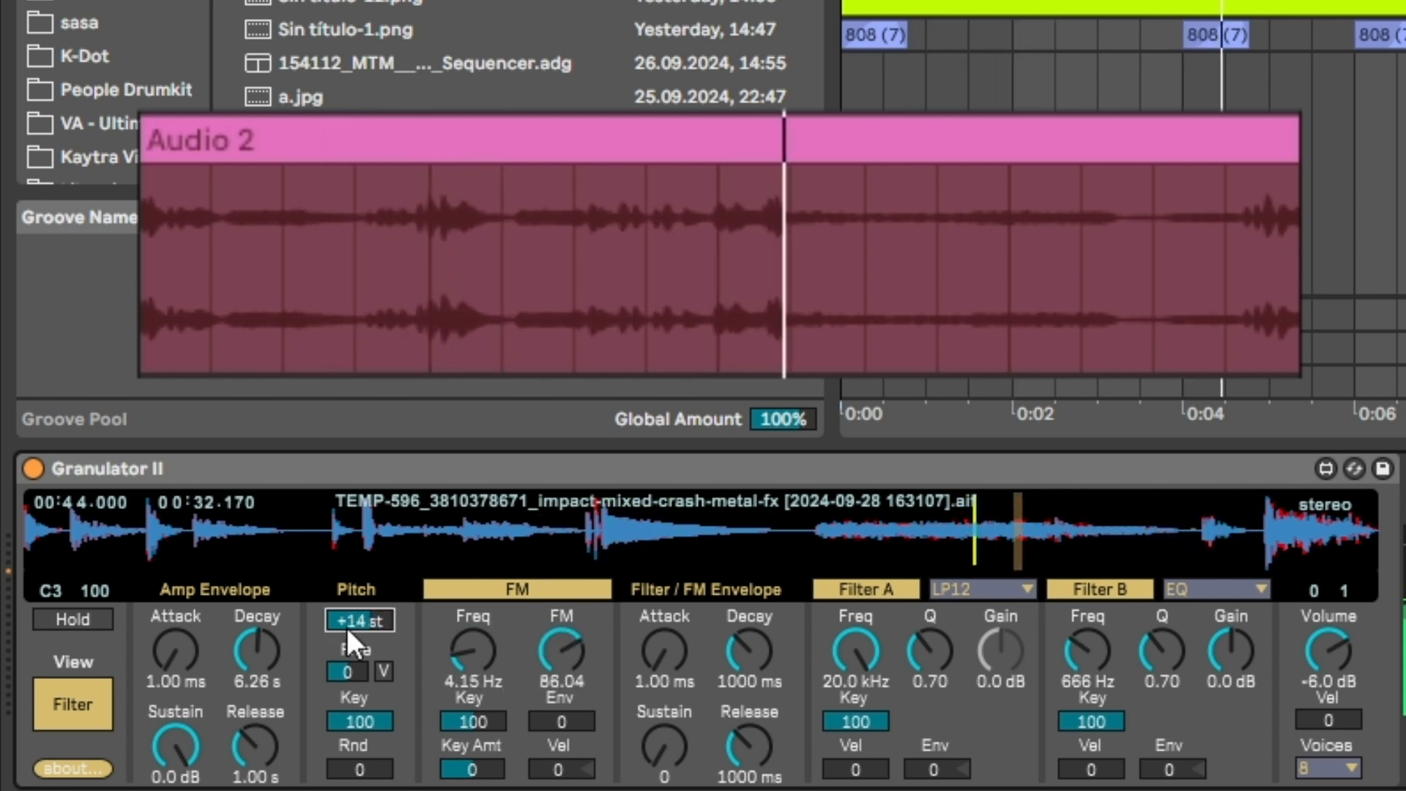
Raise the FM frequency and set the grain frequency to 8.85 Hz while the loop keeps recording
drag(470, 652, 470, 575)
click(90, 722)
drag(185, 628, 184, 590)
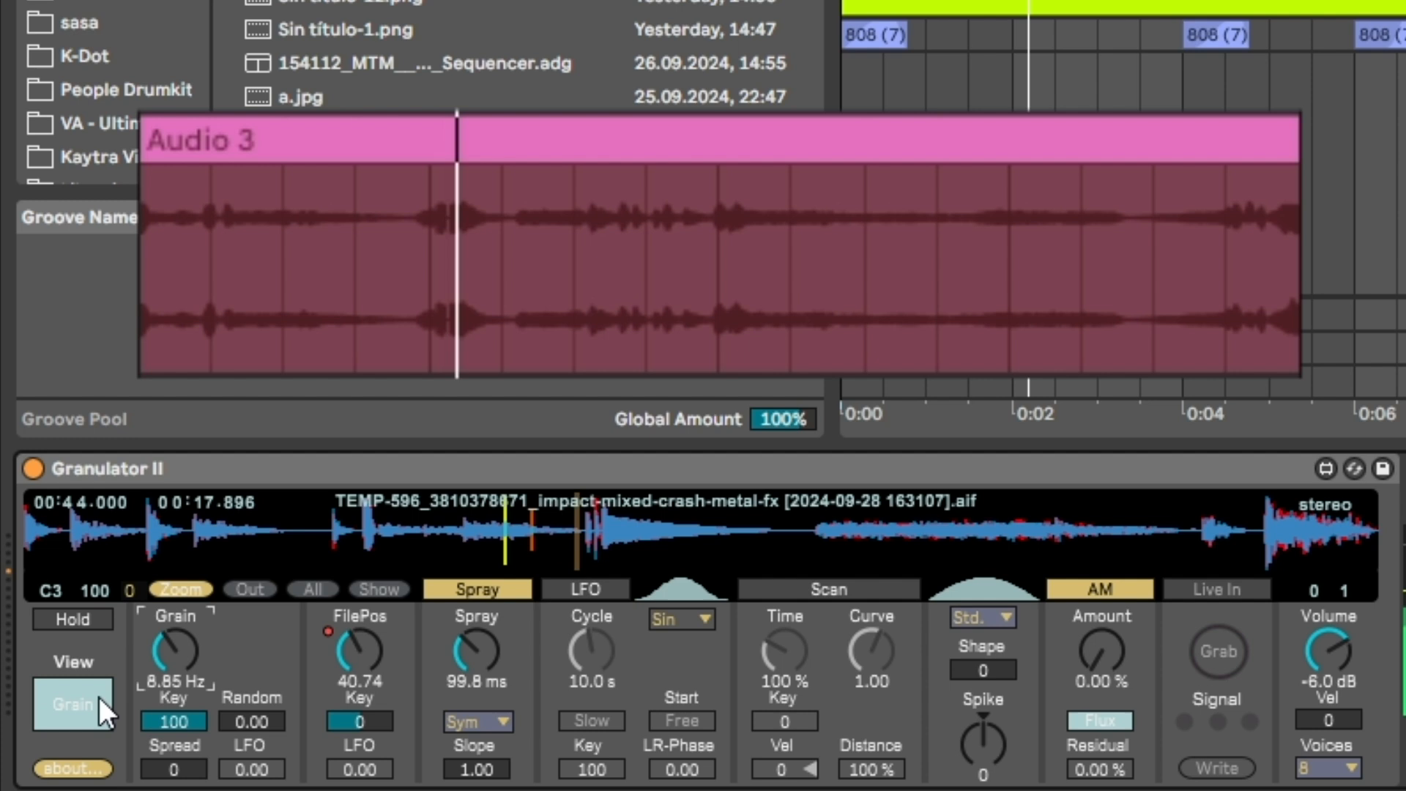
Set the FM amount to 171.47 and the FM frequency to 4.25 kHz during the recording
click(99, 697)
drag(551, 629, 550, 706)
click(461, 672)
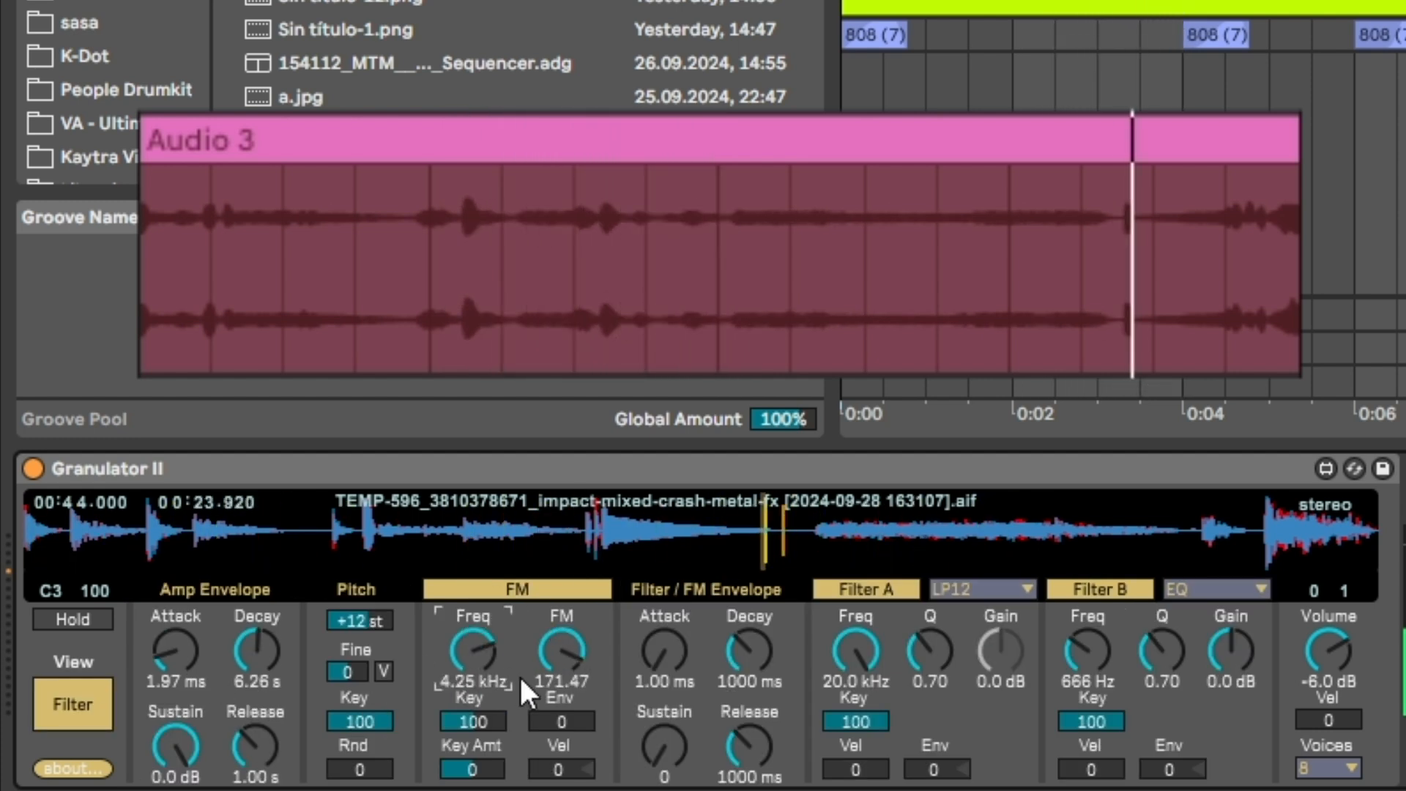
Set the FM frequency to 20.0 kHz and the FM amount to 4.39 for the resampling take, and leave automation view
drag(547, 659, 474, 670)
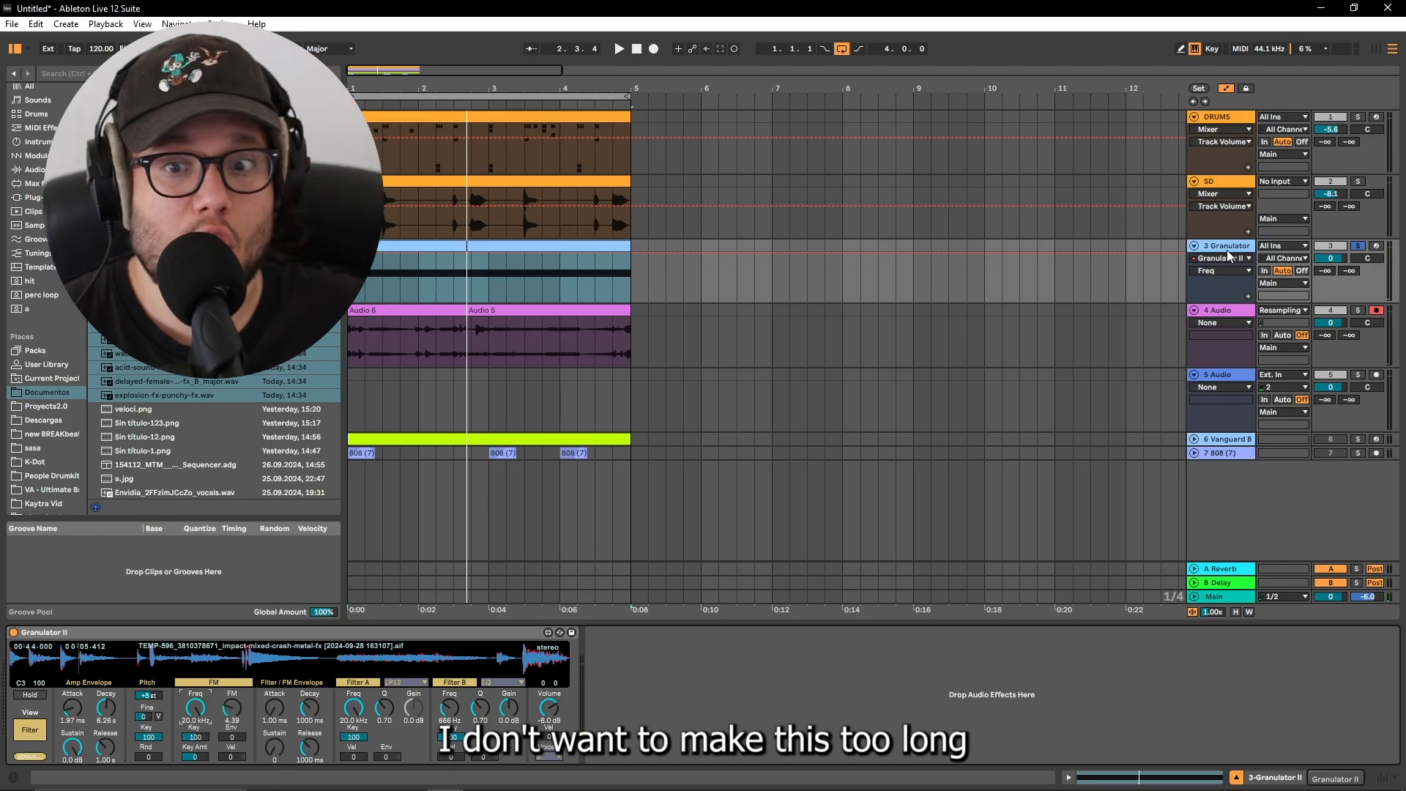
click(1225, 89)
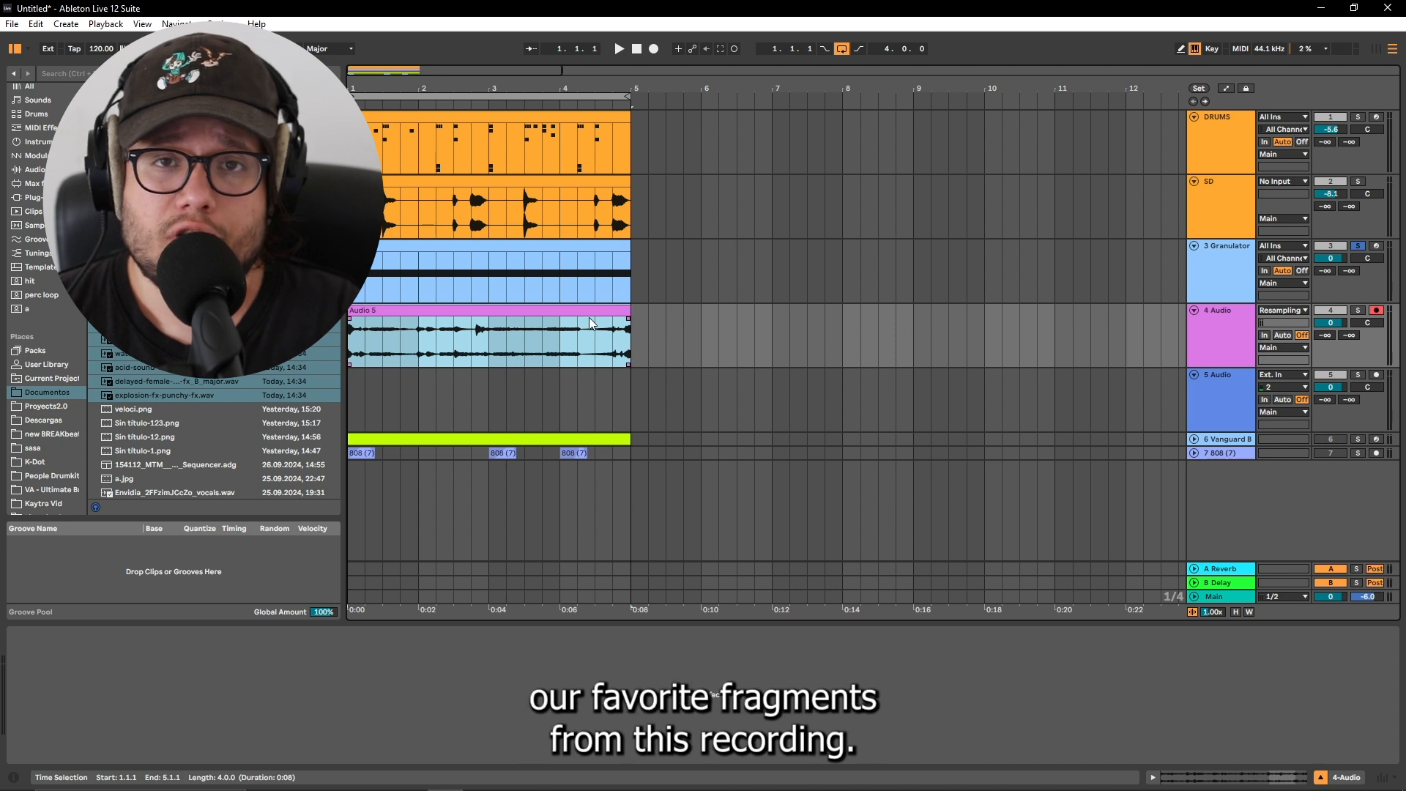
Audition the start of the resampled take, cut its opening fragment about 0.34 s long and paste it at the start of 4 Audio
click(578, 301)
click(578, 322)
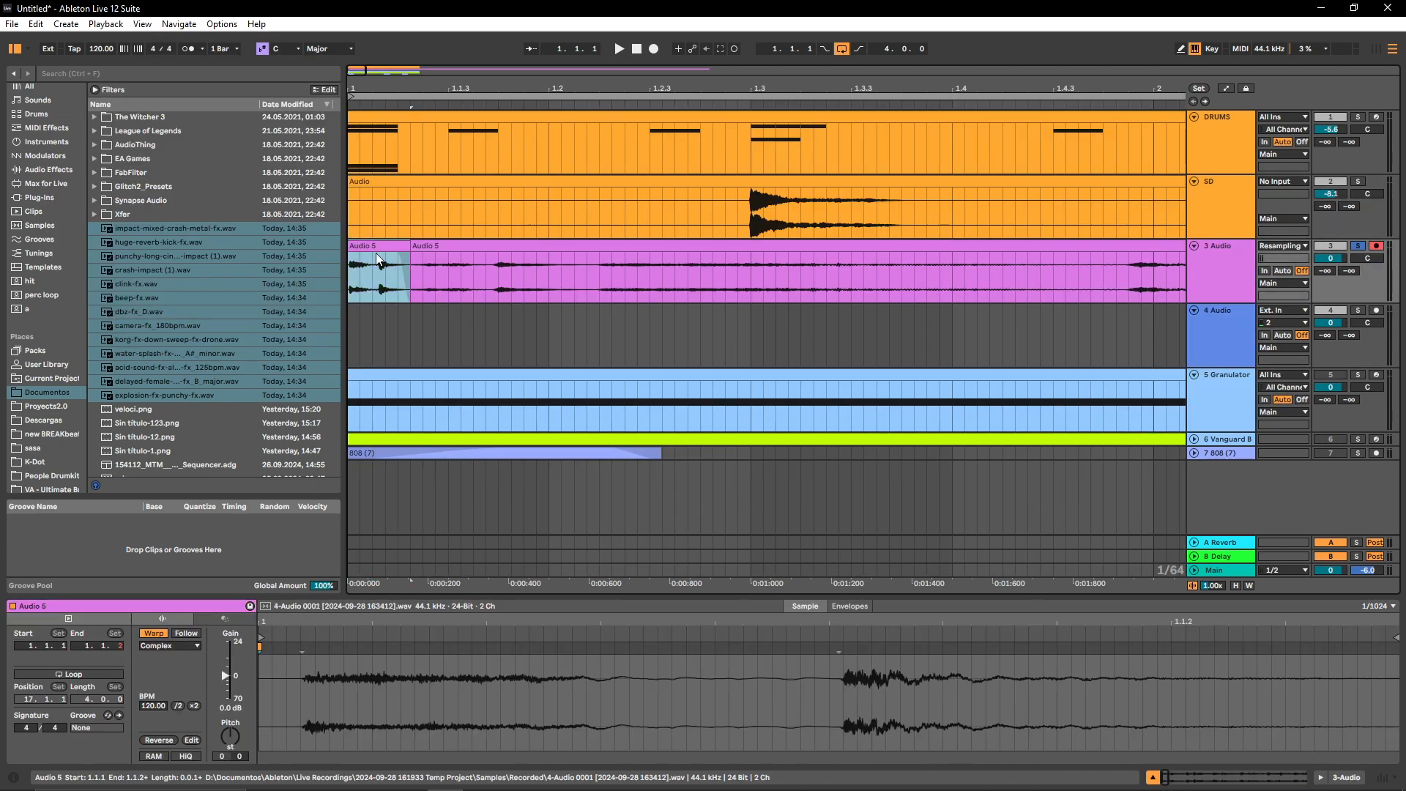
key(space)
key(space)
drag(409, 249, 485, 250)
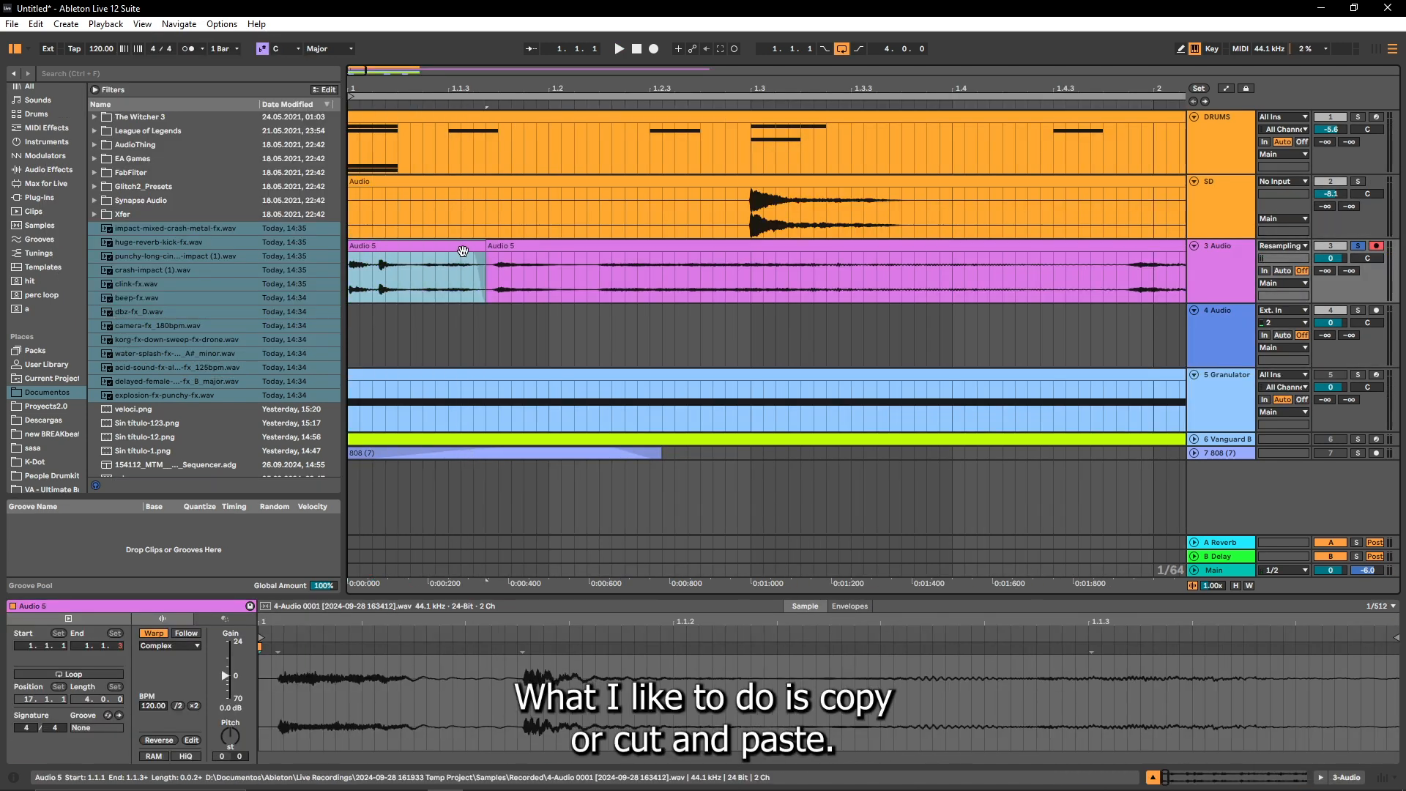
key(ctrl+x)
click(357, 324)
key(ctrl+v)
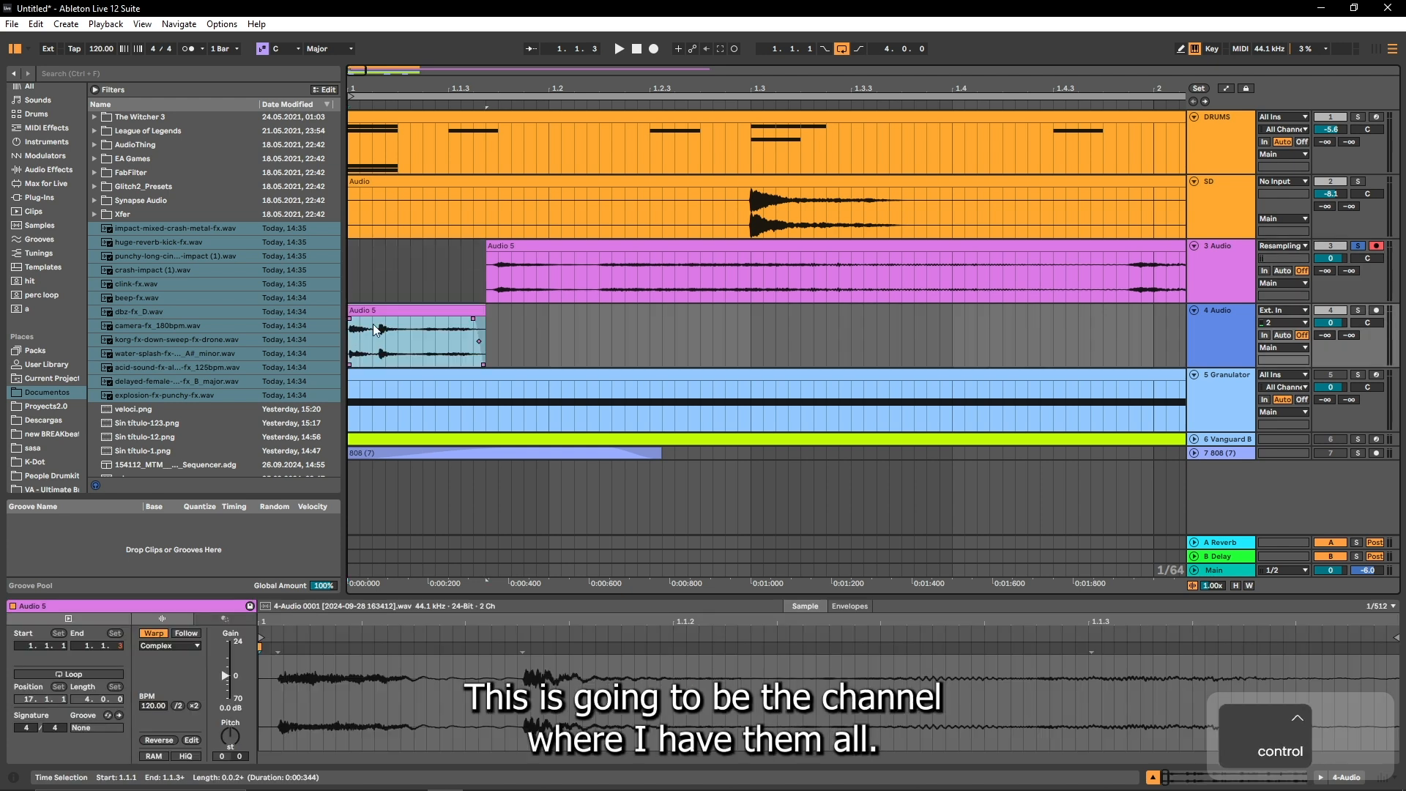
Paste a second fragment of the take on the 4 Audio track from 1.2.2 to 1.3.1 and play it back
click(1219, 311)
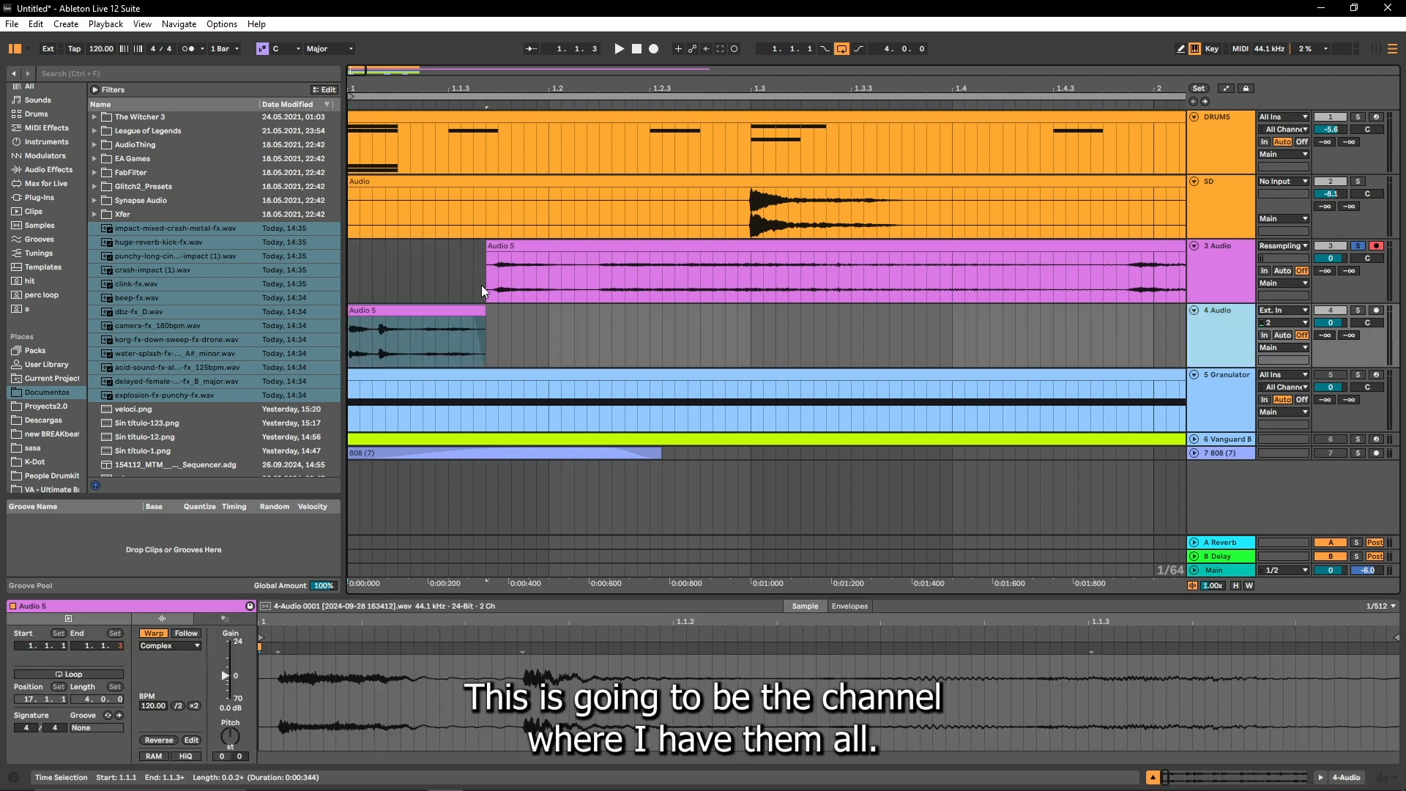
key(ctrl+v)
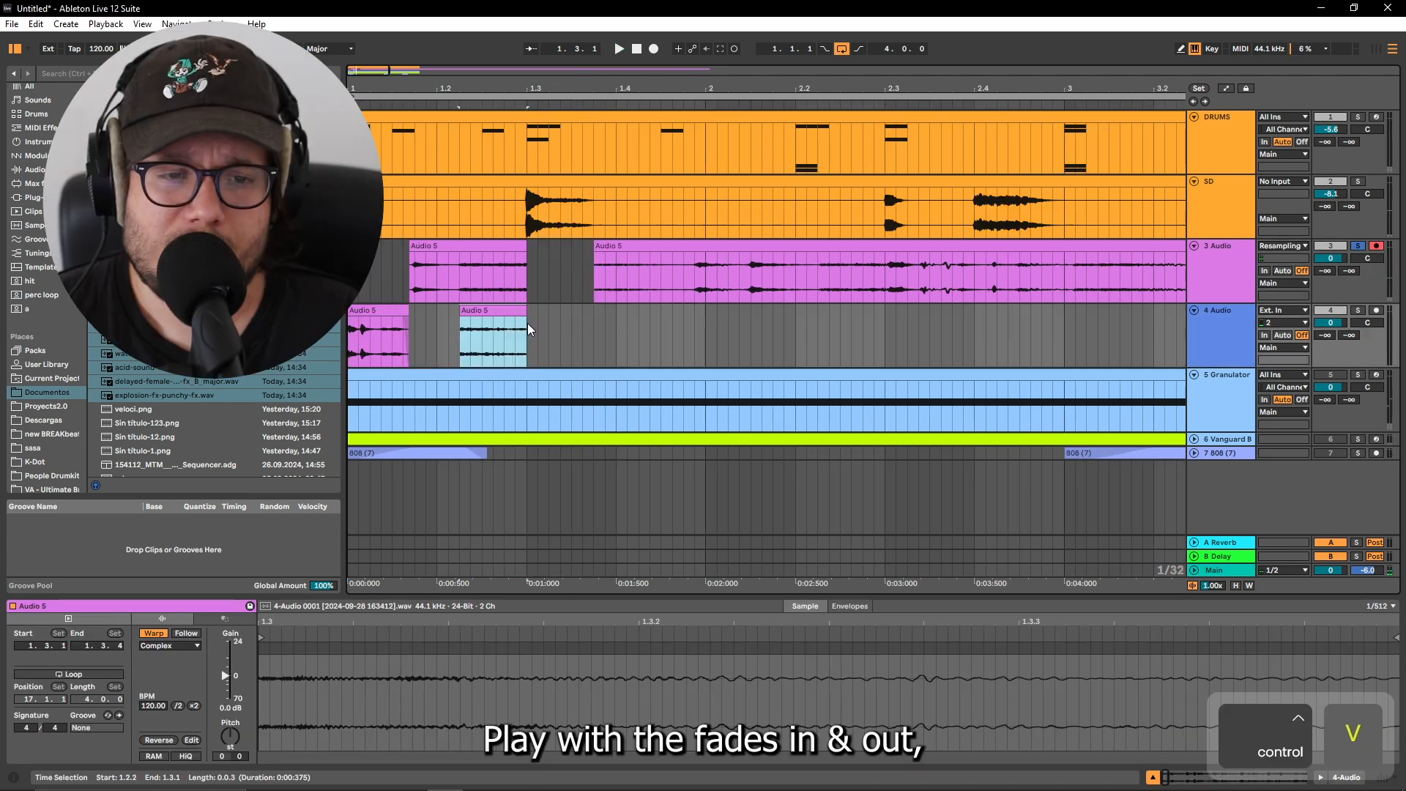
drag(527, 323, 518, 322)
click(511, 324)
click(513, 341)
key(space)
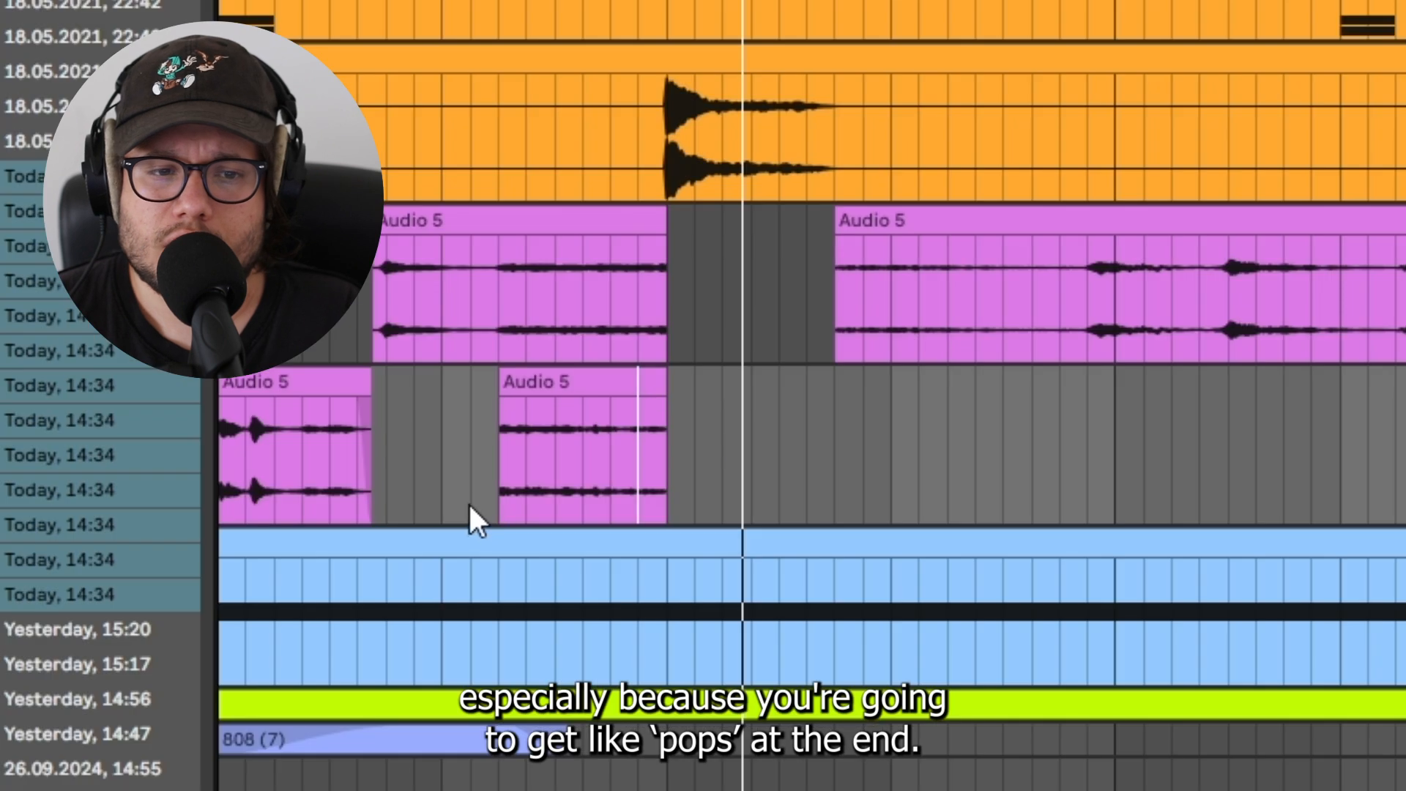
Lengthen the second fragment's fade-out until it covers nearly the whole clip, for a plucky sound
scroll(471, 469, up, 5)
drag(518, 423, 575, 429)
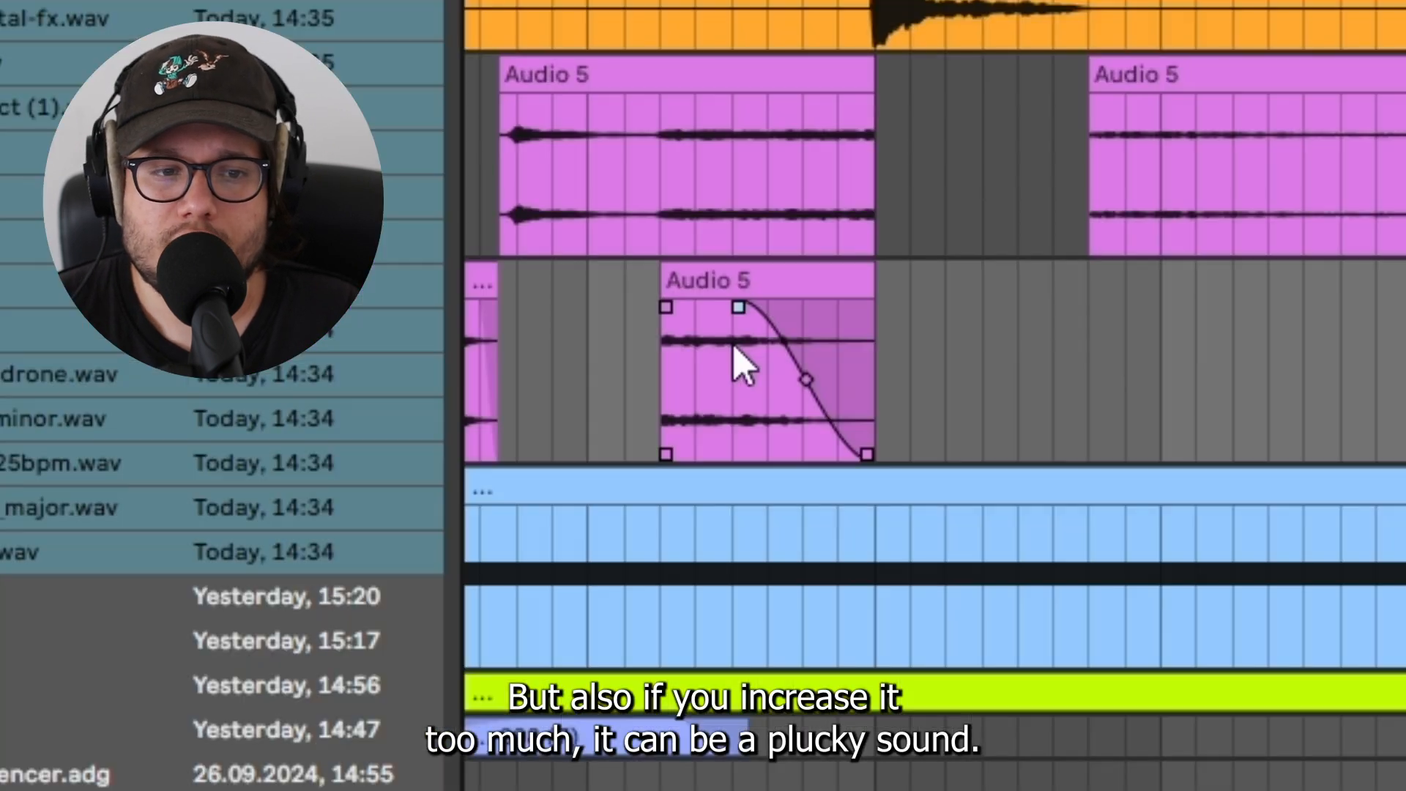
drag(428, 434, 372, 451)
click(769, 276)
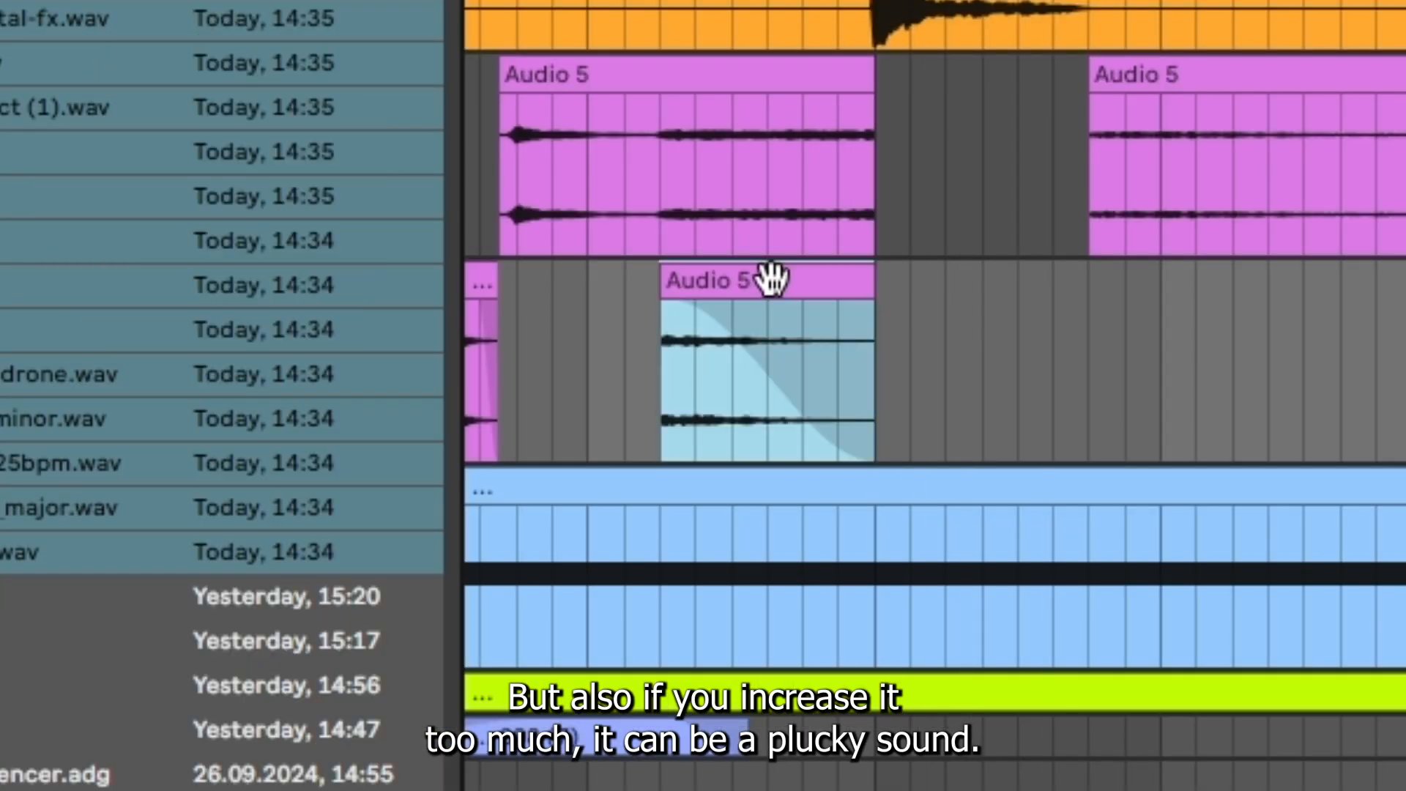
Pick further fragments from the resampled take while it plays and collect them one after another on the 4 Audio track
drag(771, 379, 1020, 364)
drag(684, 315, 900, 317)
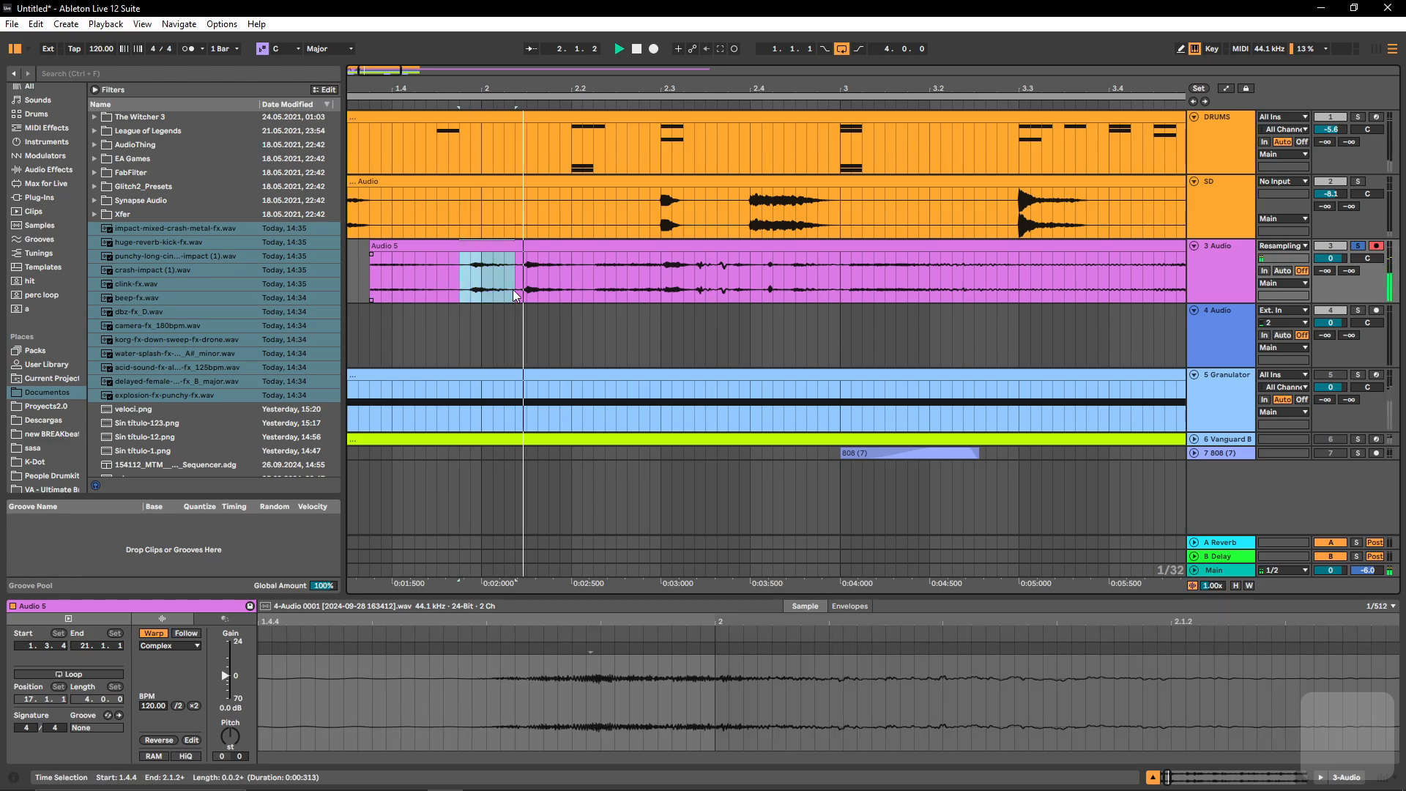
drag(515, 295, 575, 280)
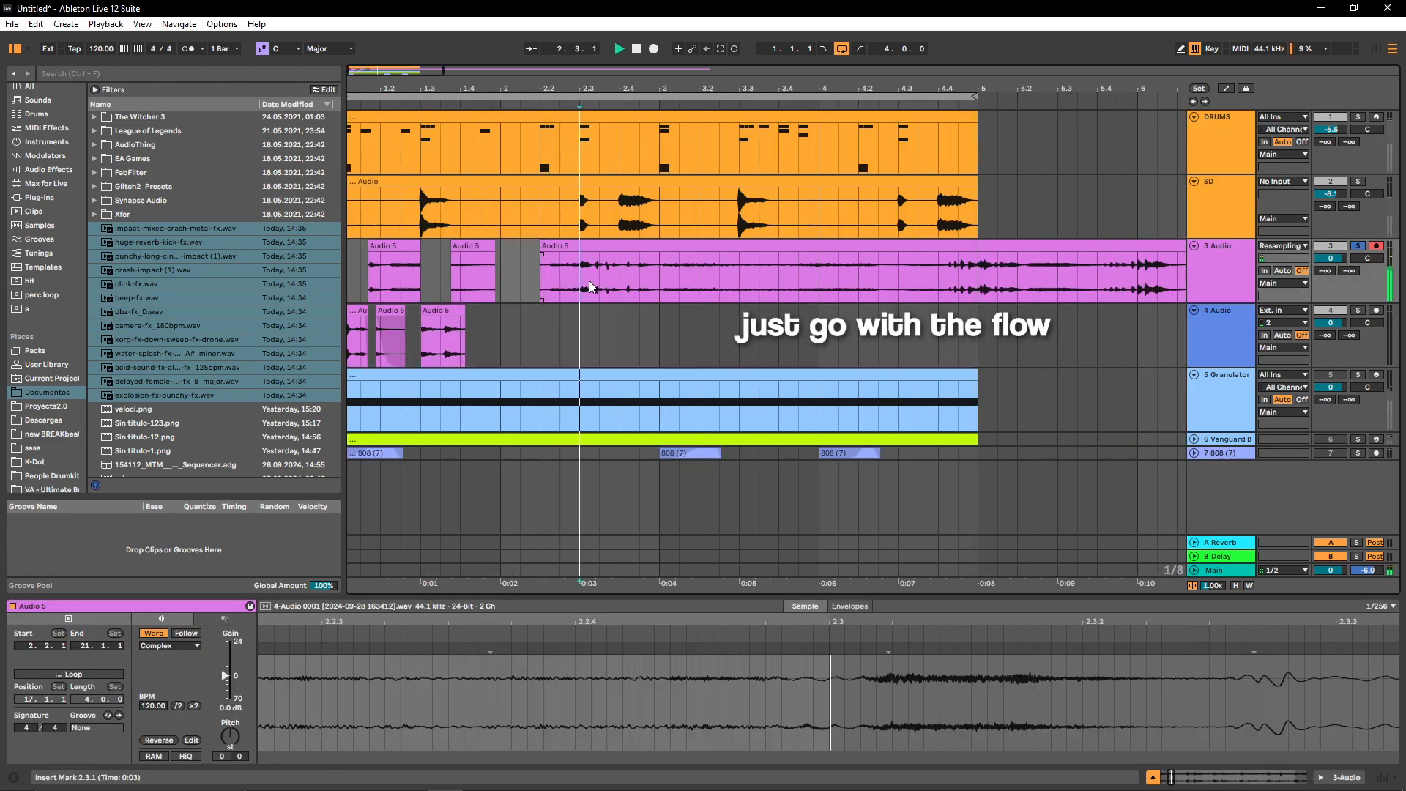
drag(588, 280, 639, 283)
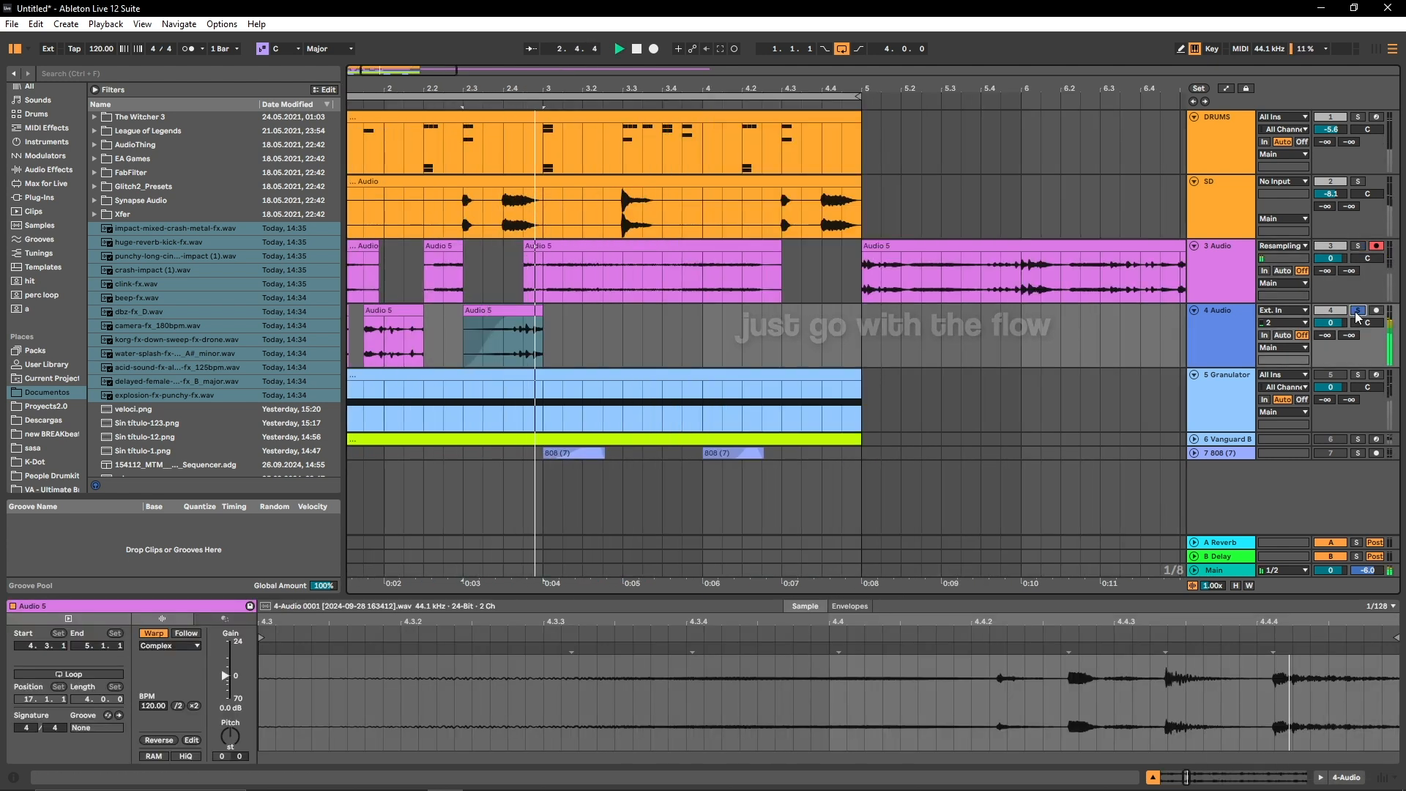
click(466, 320)
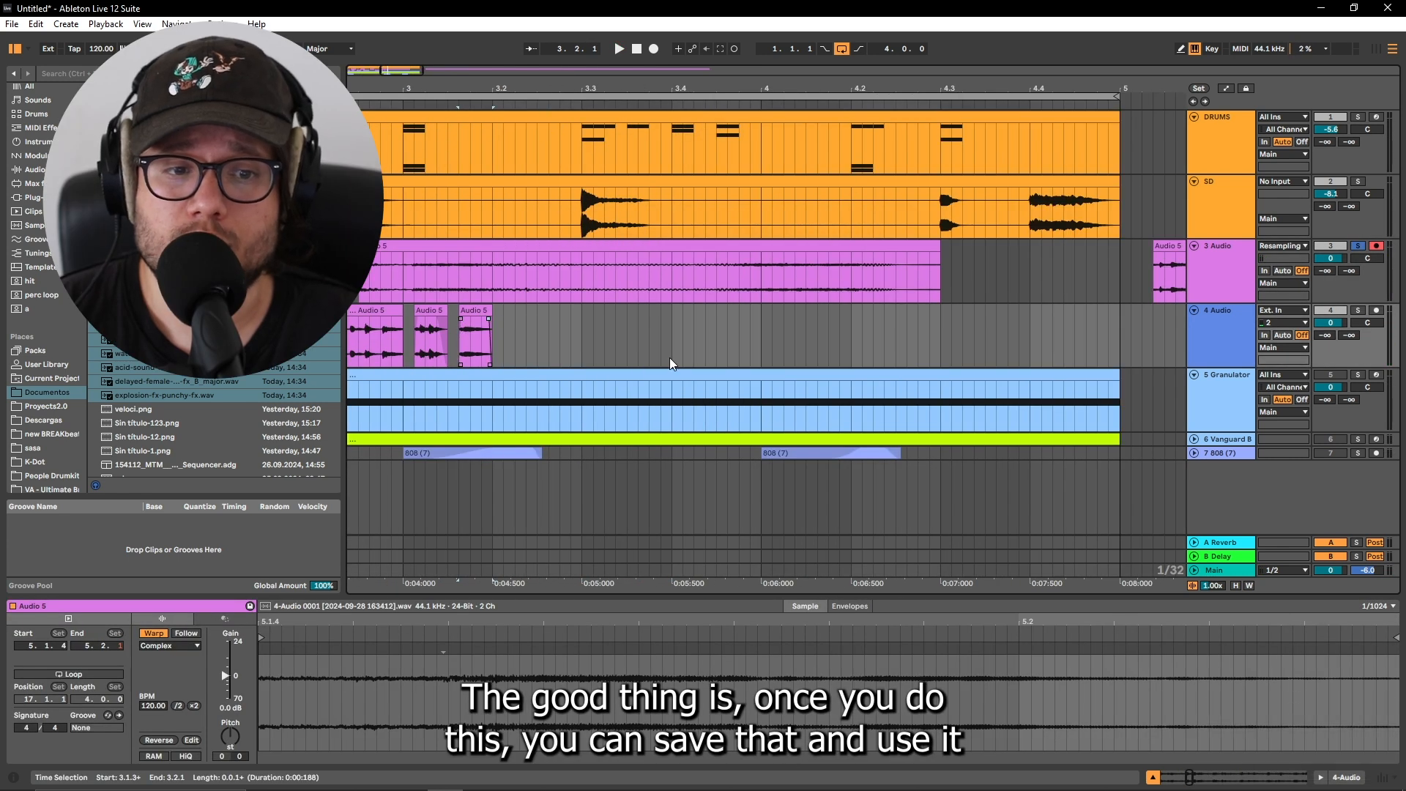
Switch the warp mode of a fragment on the 4 Audio track from Complex to Texture
scroll(669, 357, right, 5)
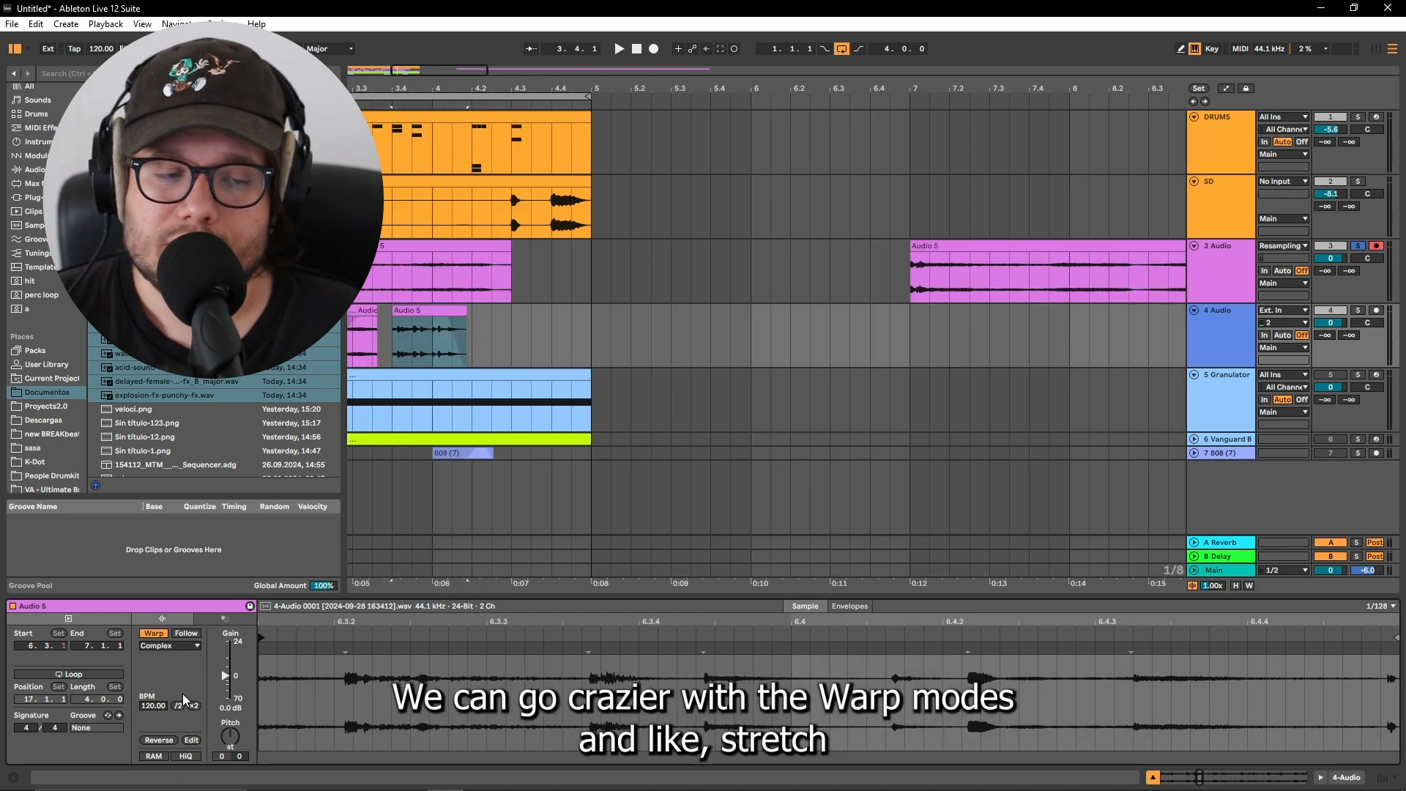
click(176, 645)
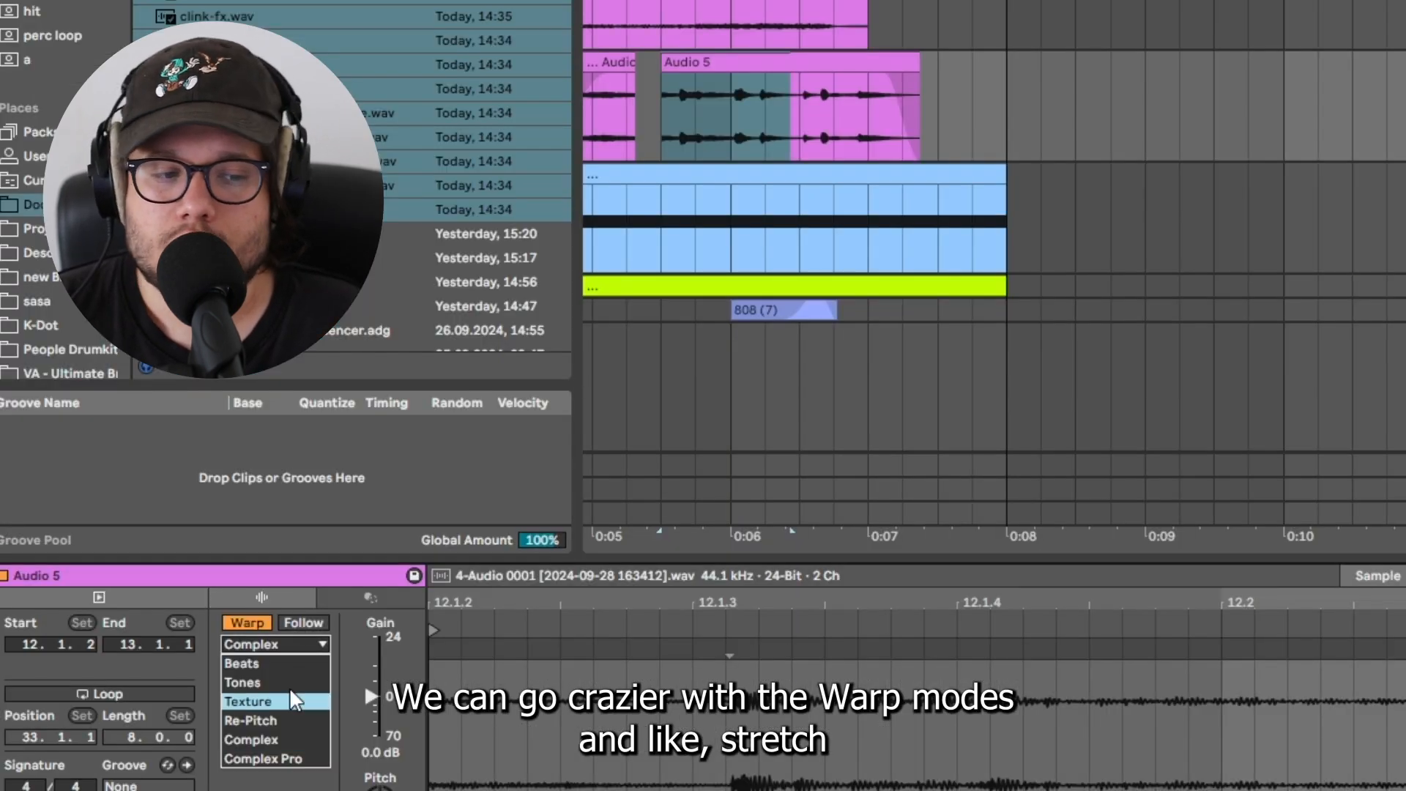
click(249, 700)
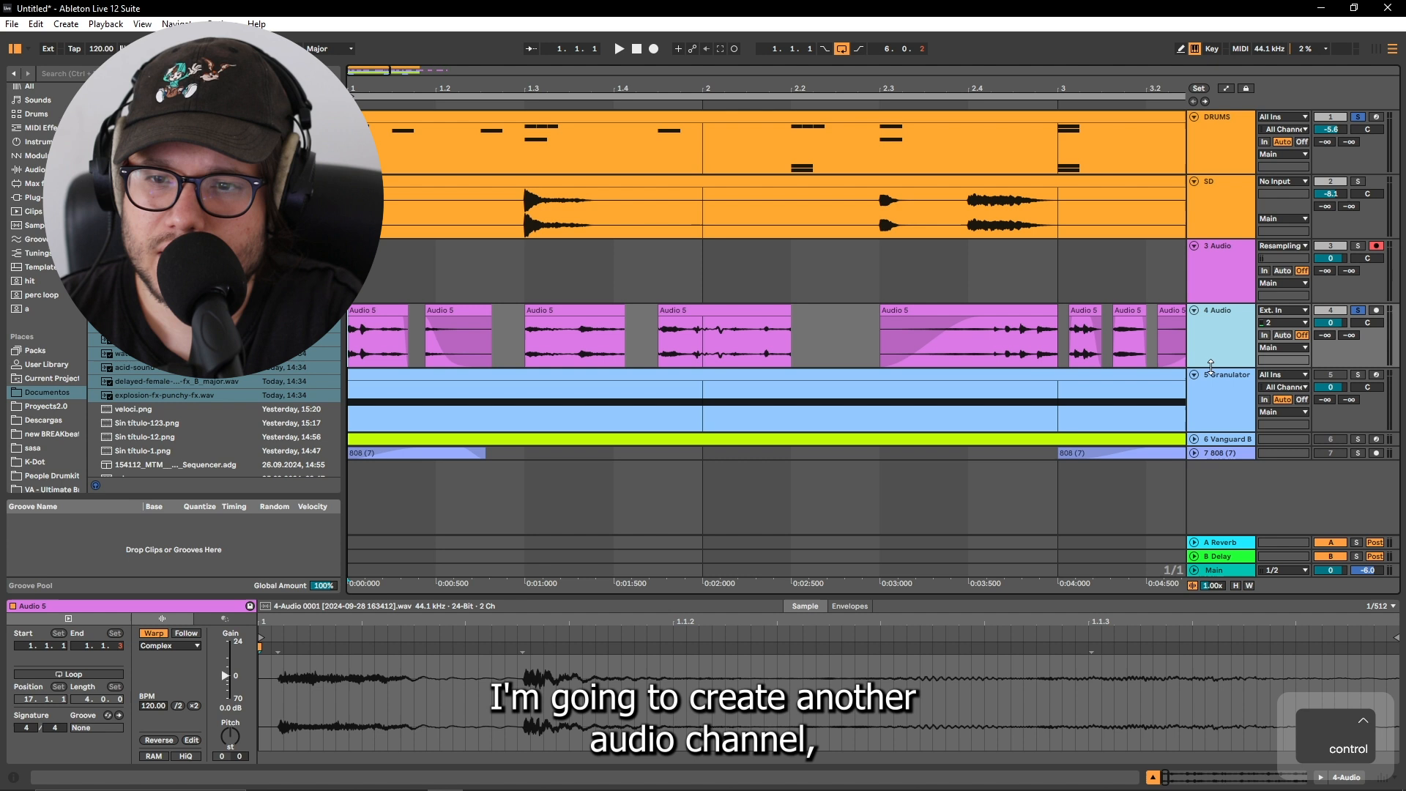
Insert a second audio track below 4 Audio and place one of the collected fragments on it near beat 1.2
key(ctrl+t)
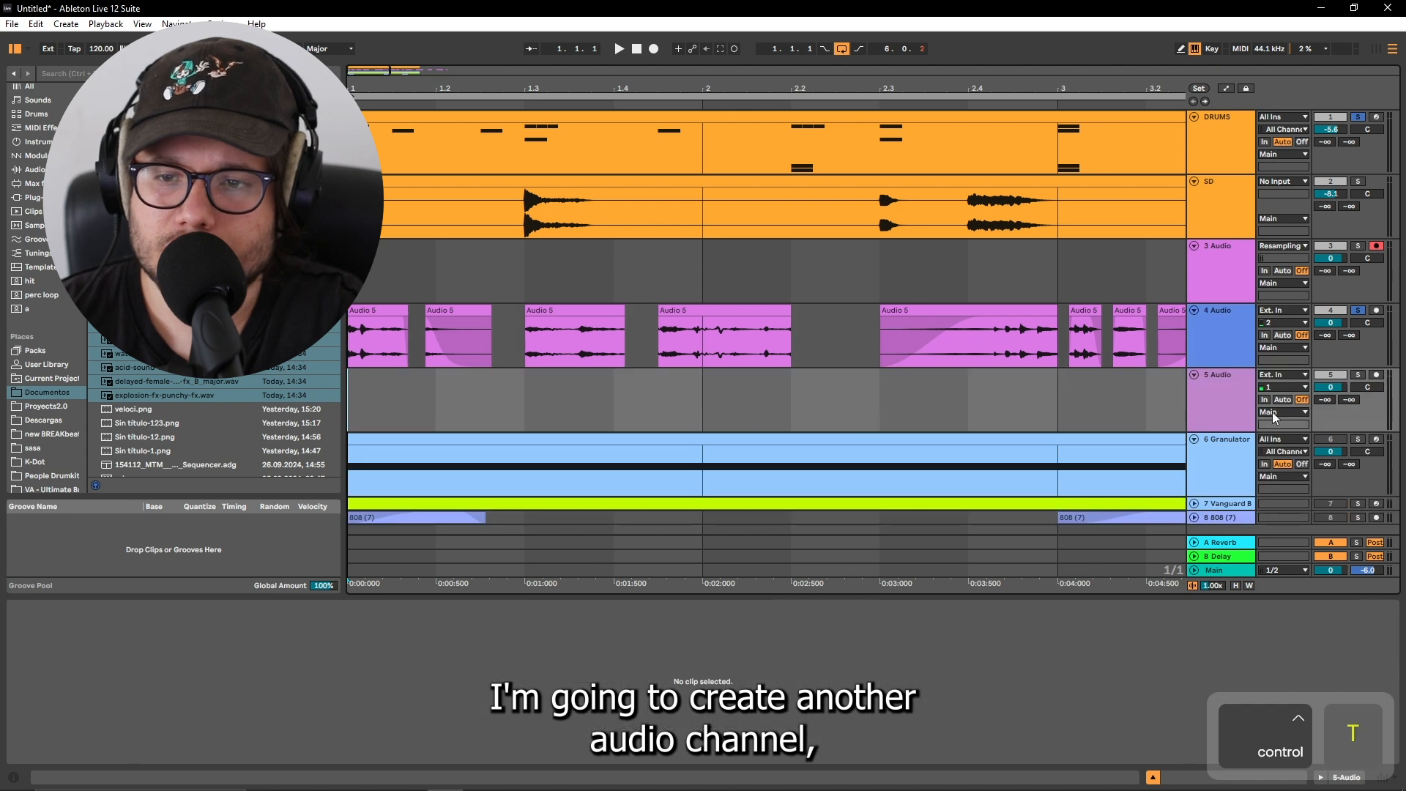
scroll(857, 408, down, 4)
scroll(386, 345, up, 2)
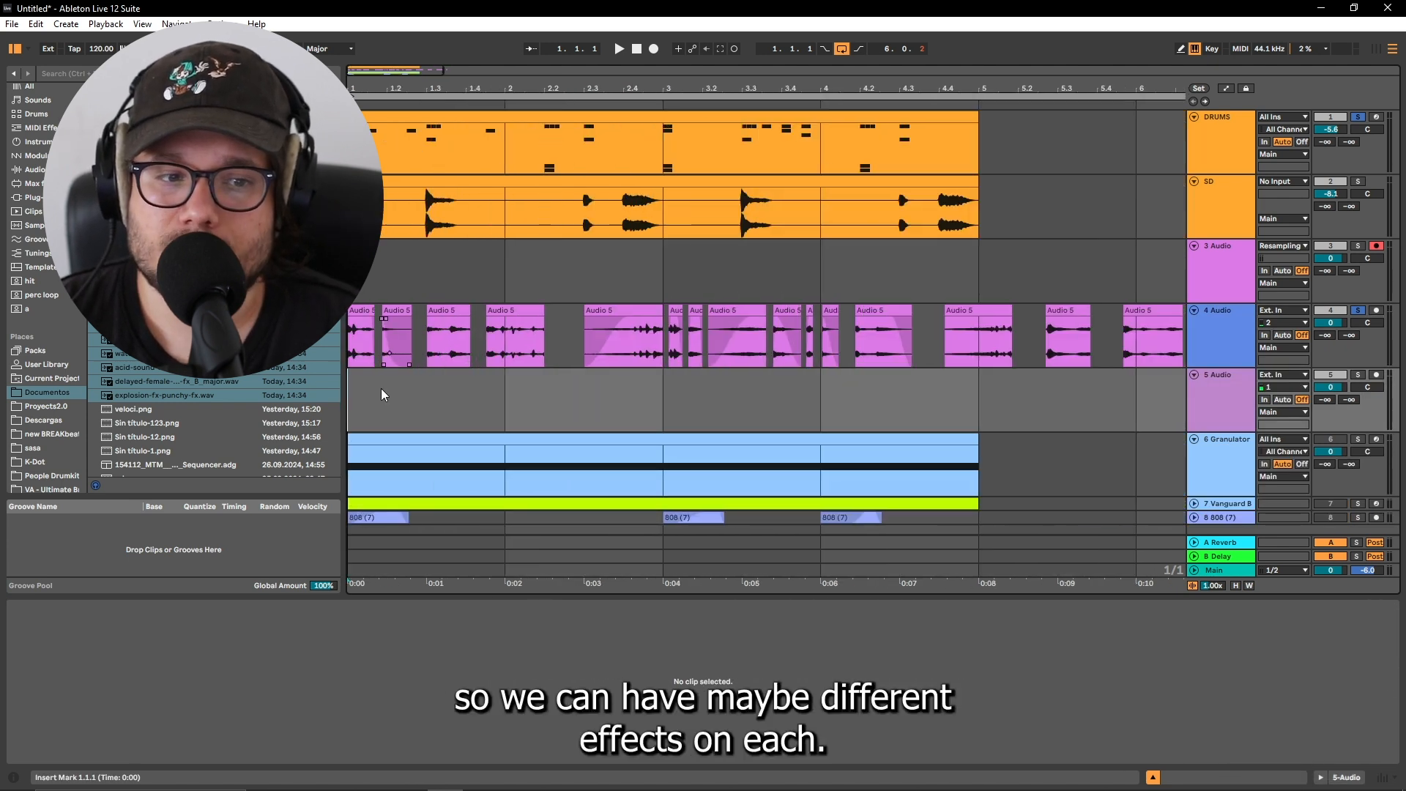
click(550, 344)
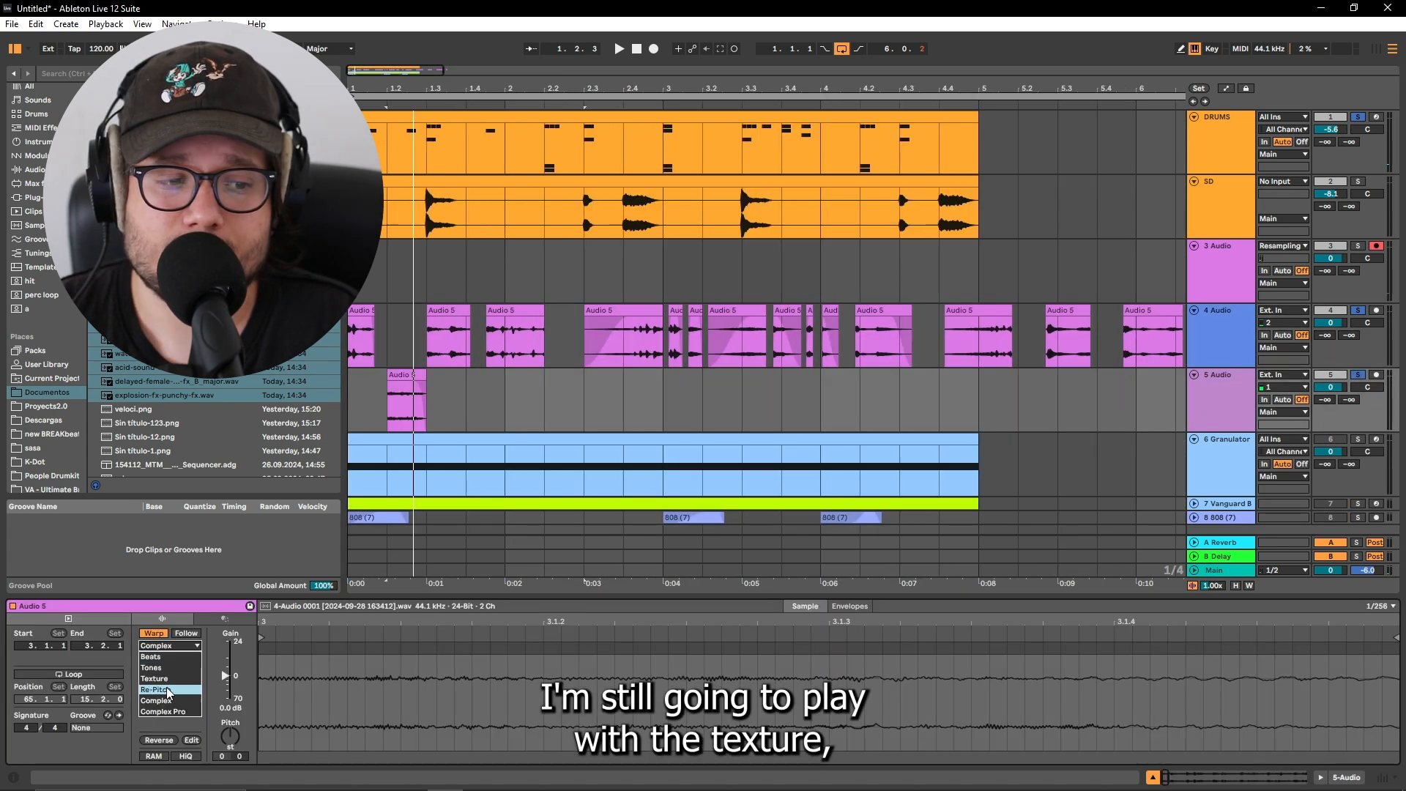
Set the warp mode of the fragment on 5 Audio to Texture and adjust its grain size while auditioning it
click(176, 679)
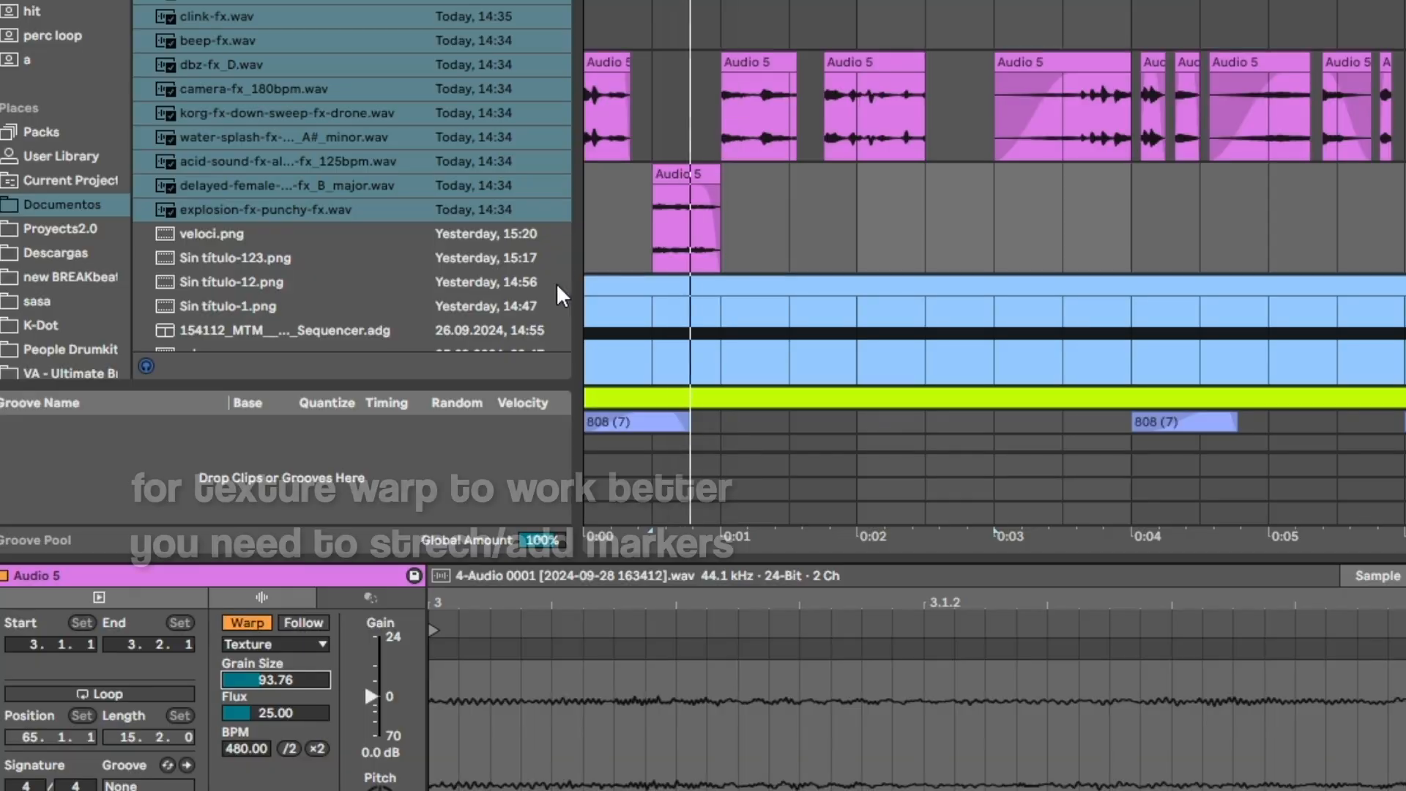
click(402, 404)
key(space)
key(space)
drag(170, 666, 170, 725)
key(space)
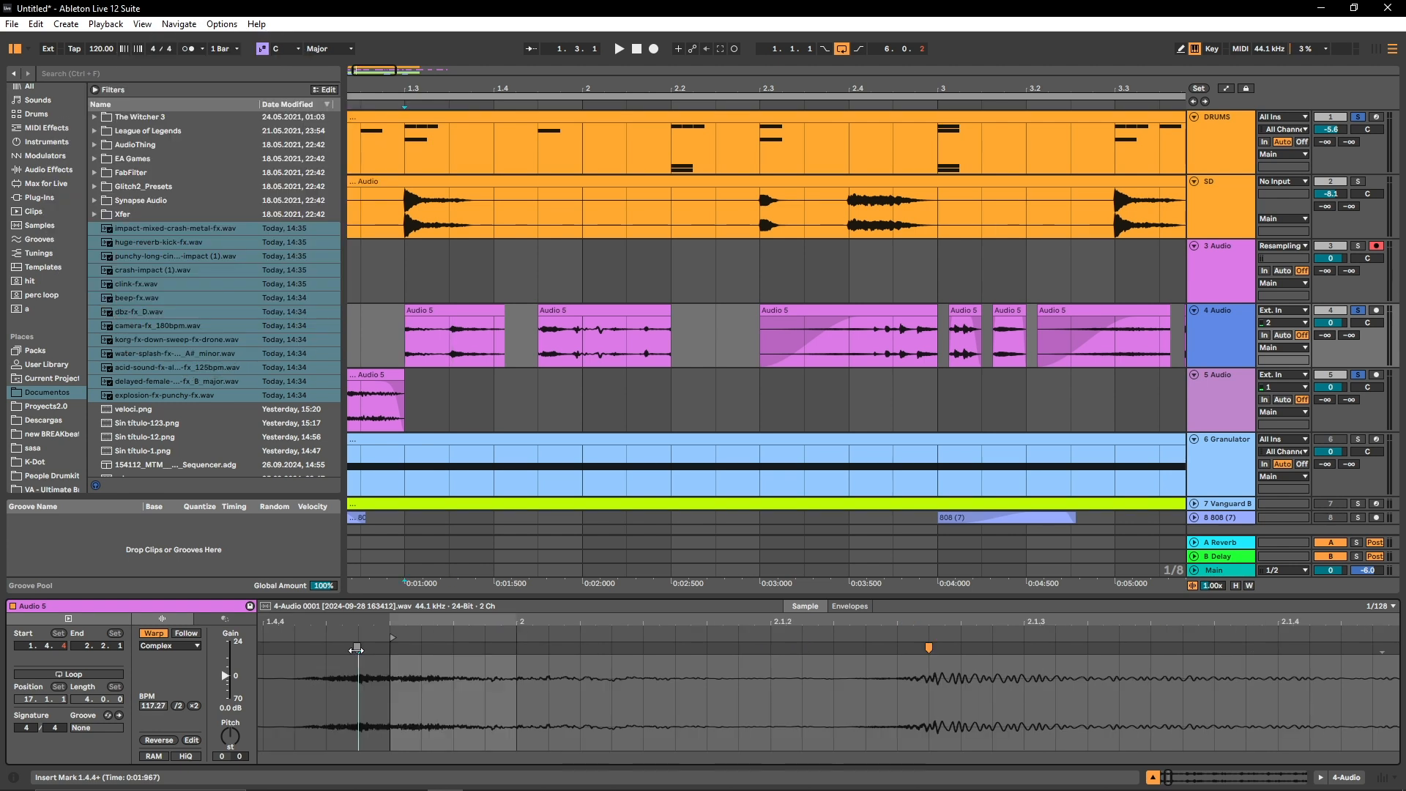
Stretch a 4 Audio fragment with a warp marker, and turn off the grid to shift the faded-in fragment on 5 Audio freely
drag(357, 647, 423, 647)
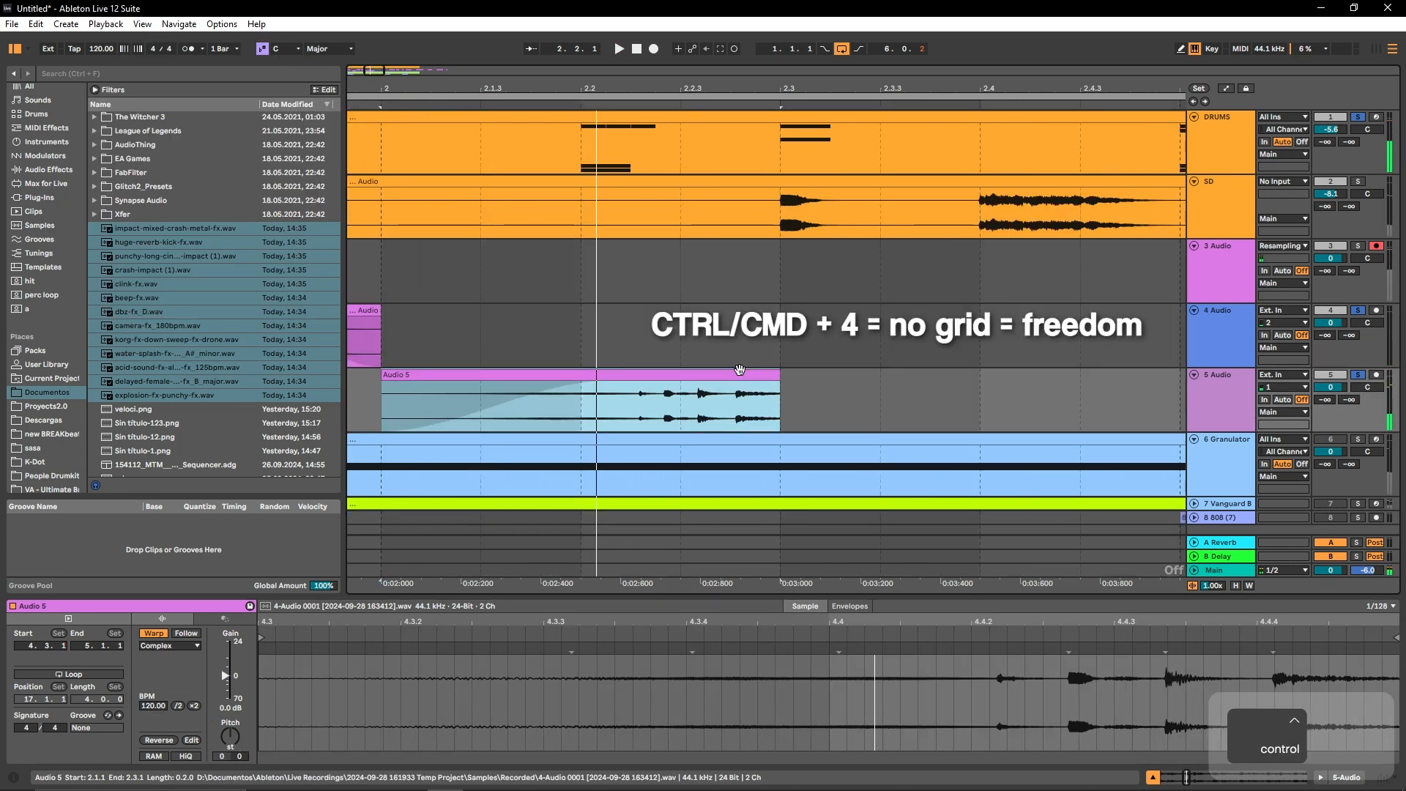
key(ctrl+4)
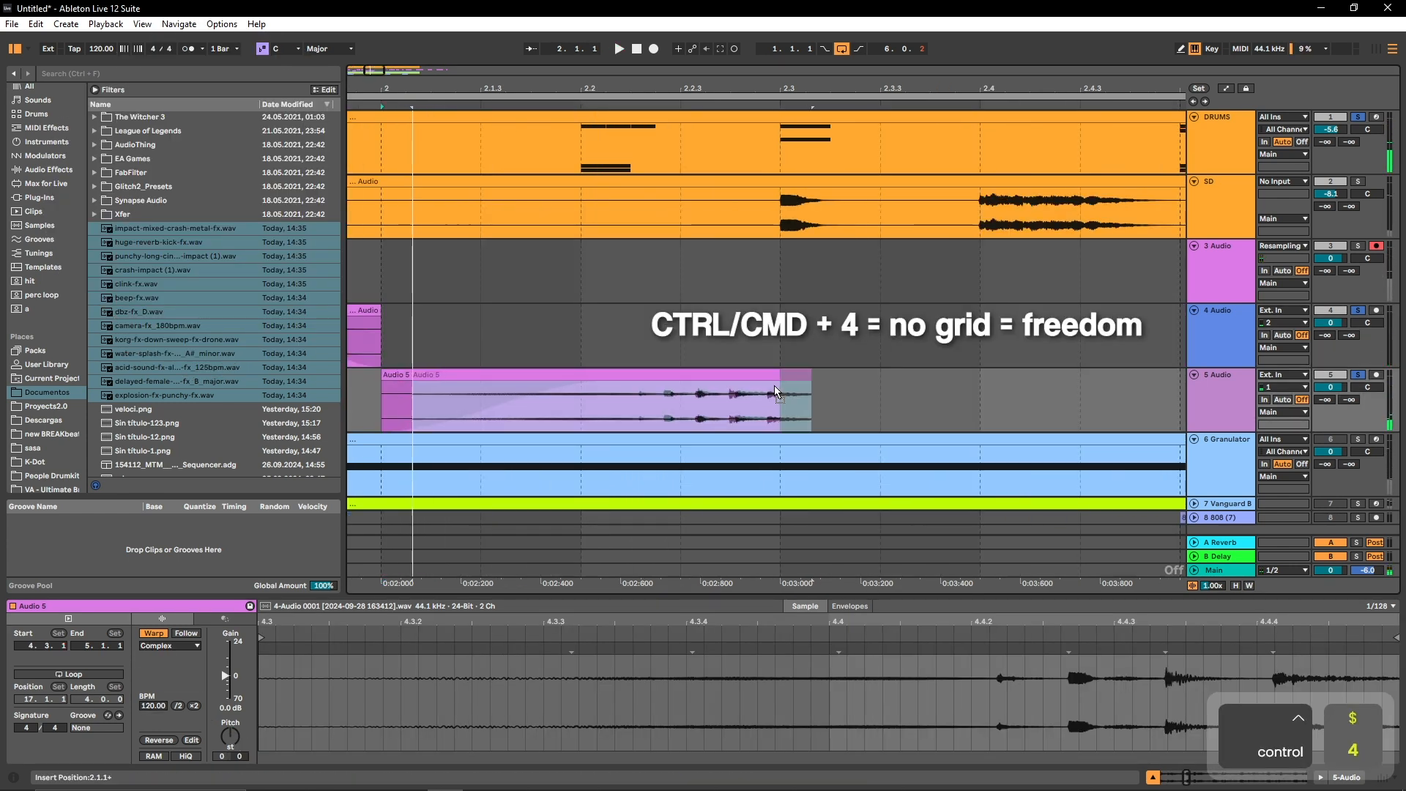
drag(782, 387, 785, 386)
key(space)
scroll(786, 388, down, 2)
scroll(812, 402, up, 2)
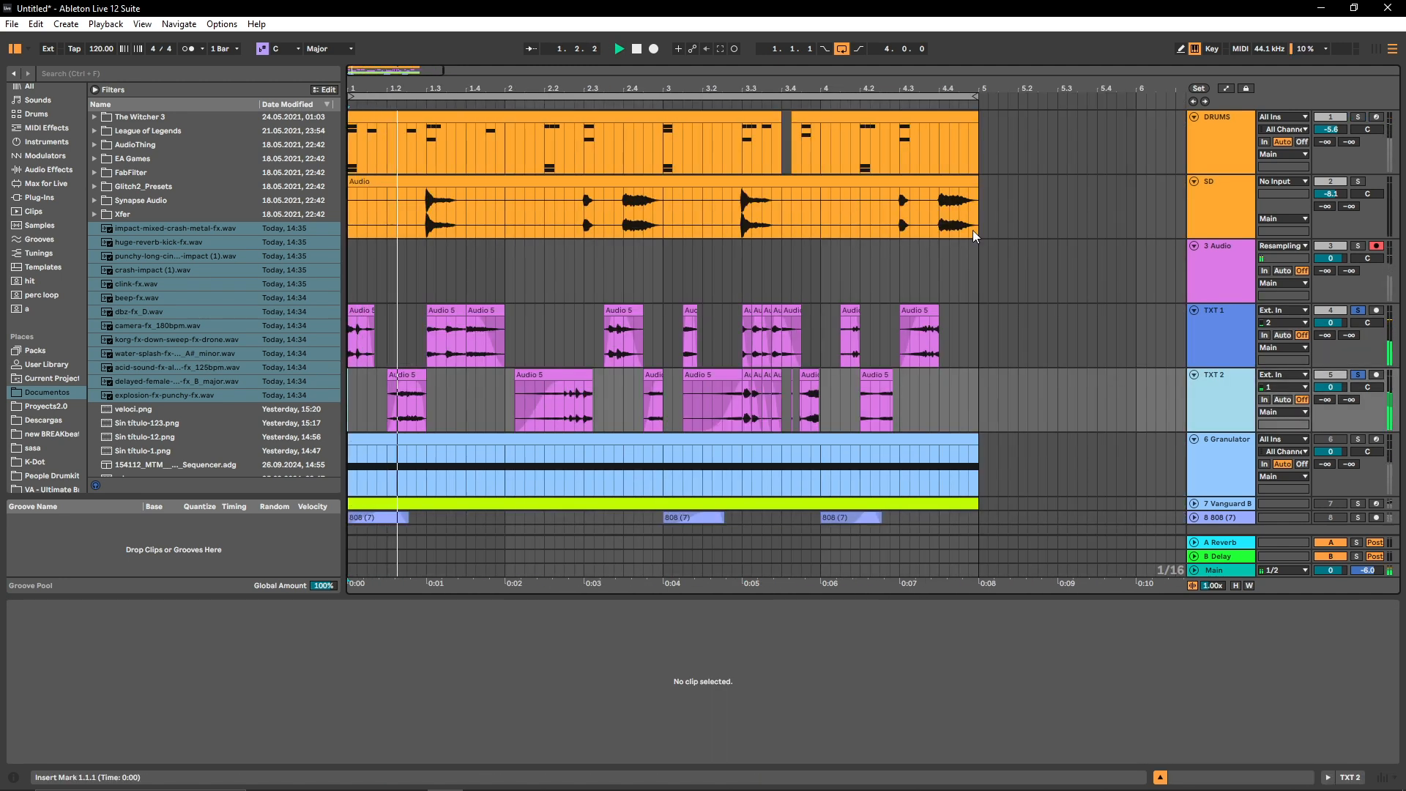
Play back the TXT 1 and TXT 2 fragments and solo the DRUMS and SD tracks as well to hear them together
click(481, 317)
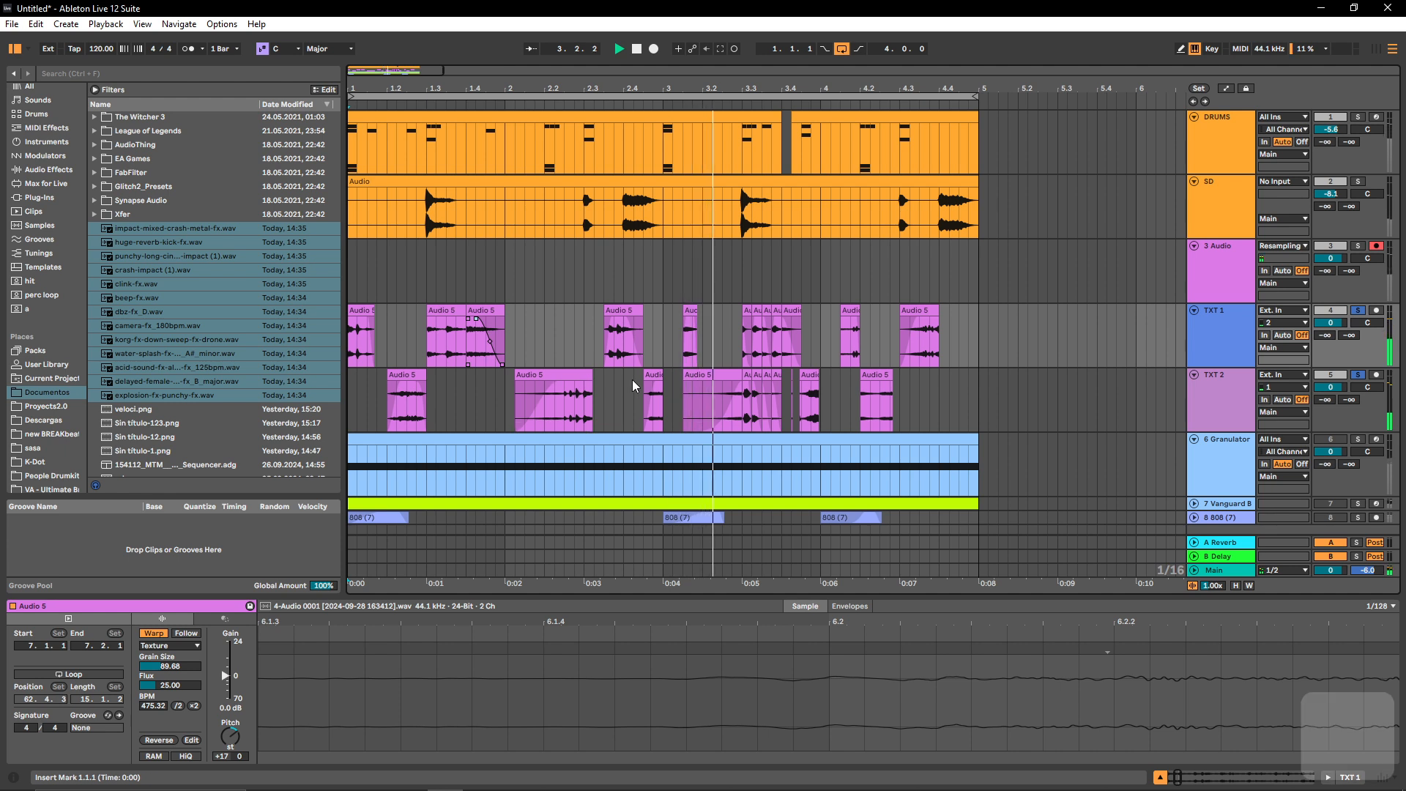
scroll(632, 383, down, 3)
scroll(485, 359, up, 3)
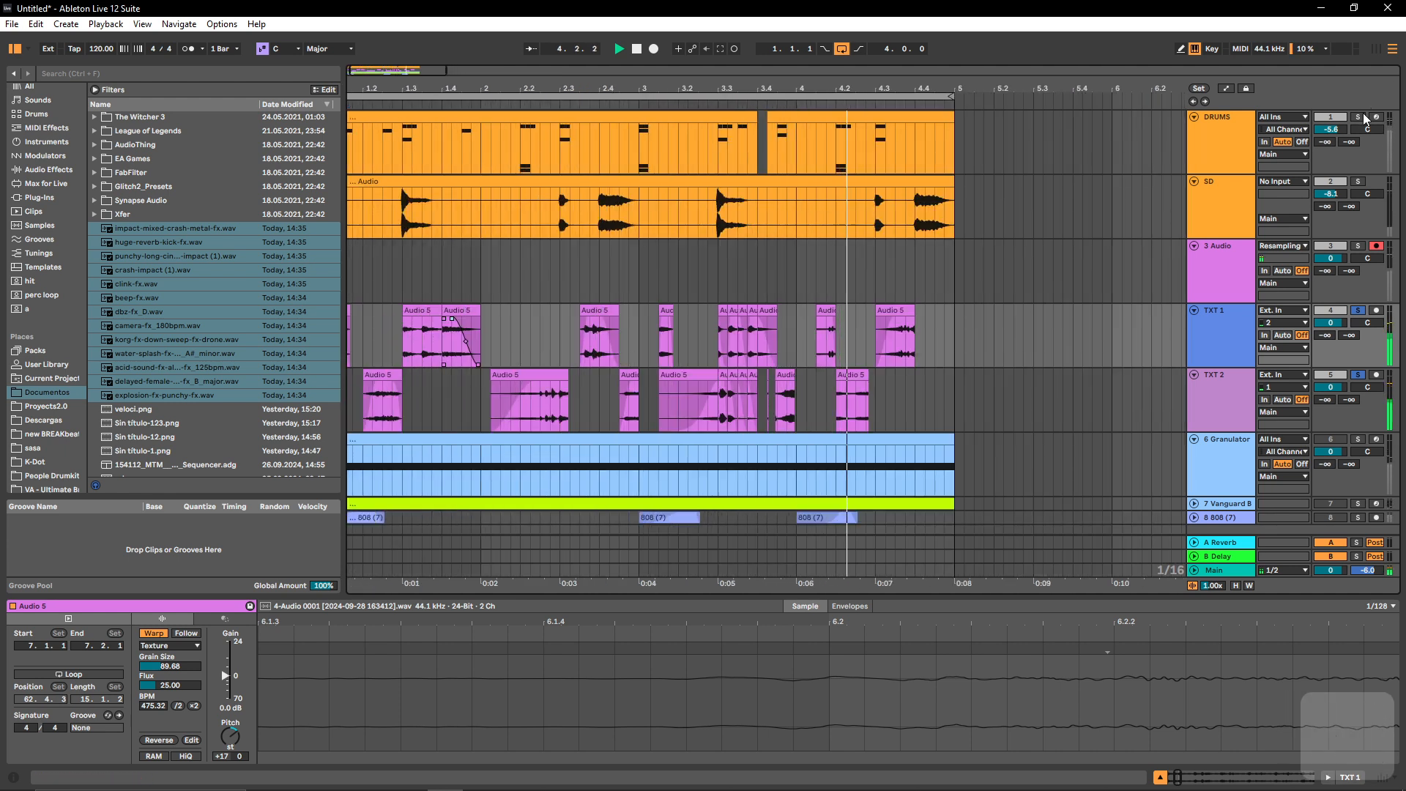
click(1357, 117)
ctrl+click(1360, 183)
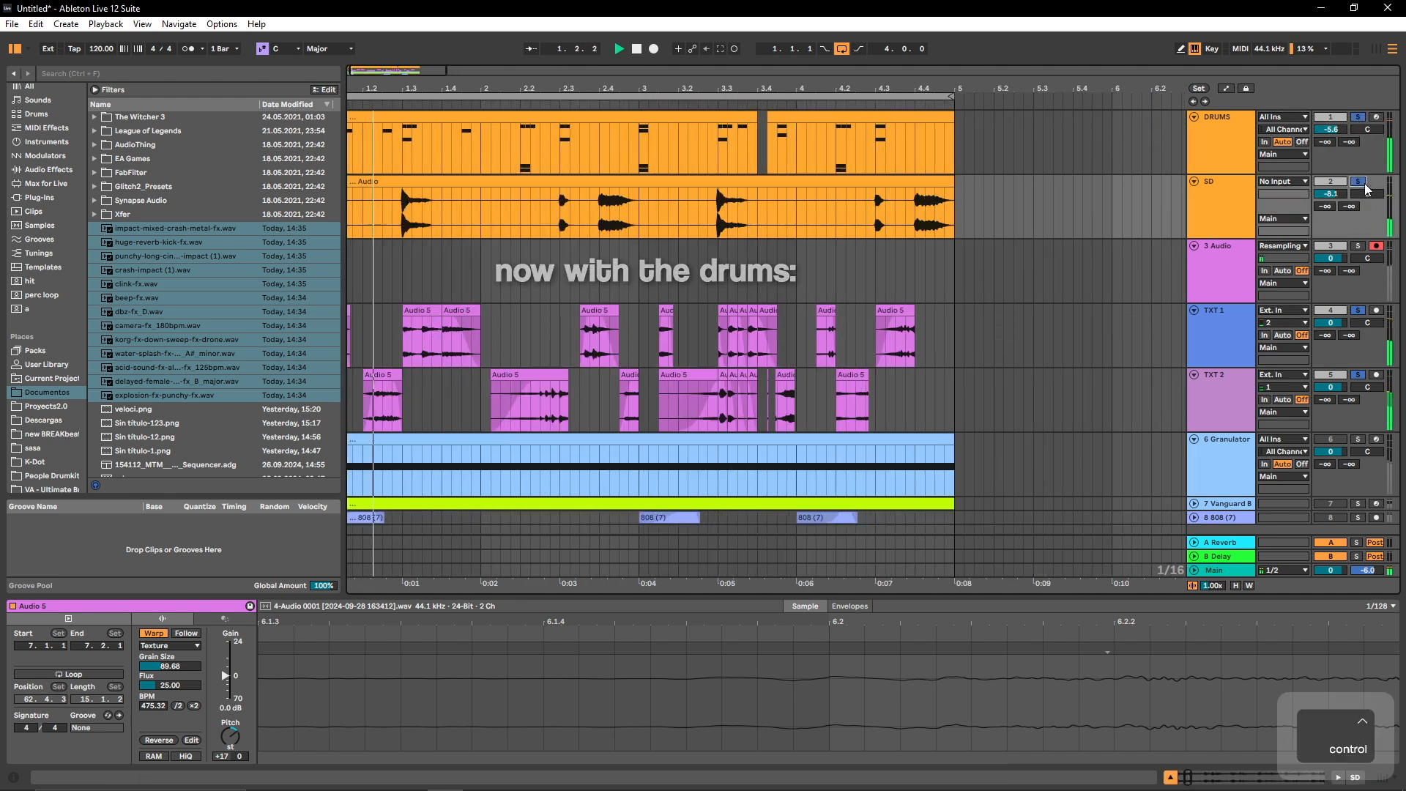
scroll(367, 275, down, 3)
scroll(370, 296, up, 3)
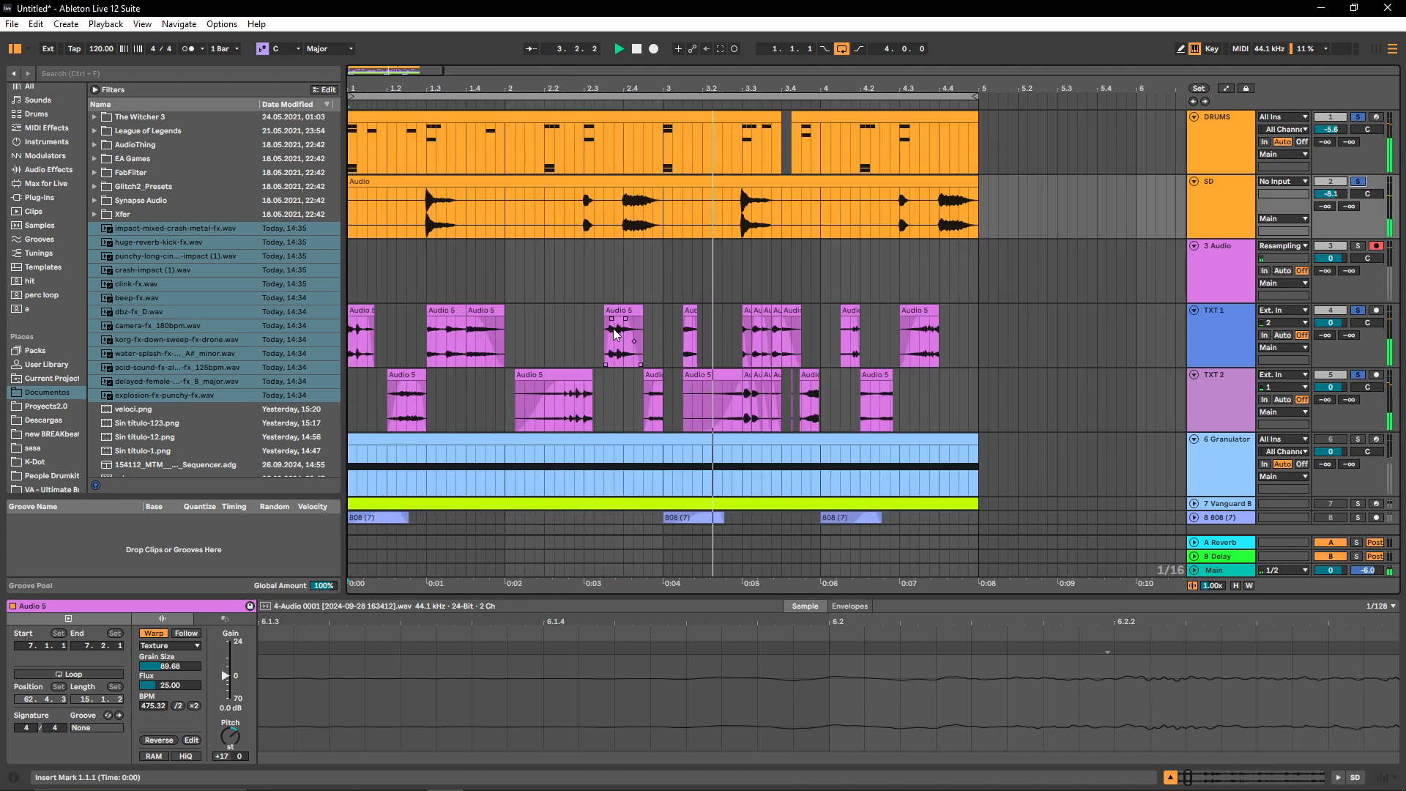
click(614, 329)
scroll(747, 366, up, 3)
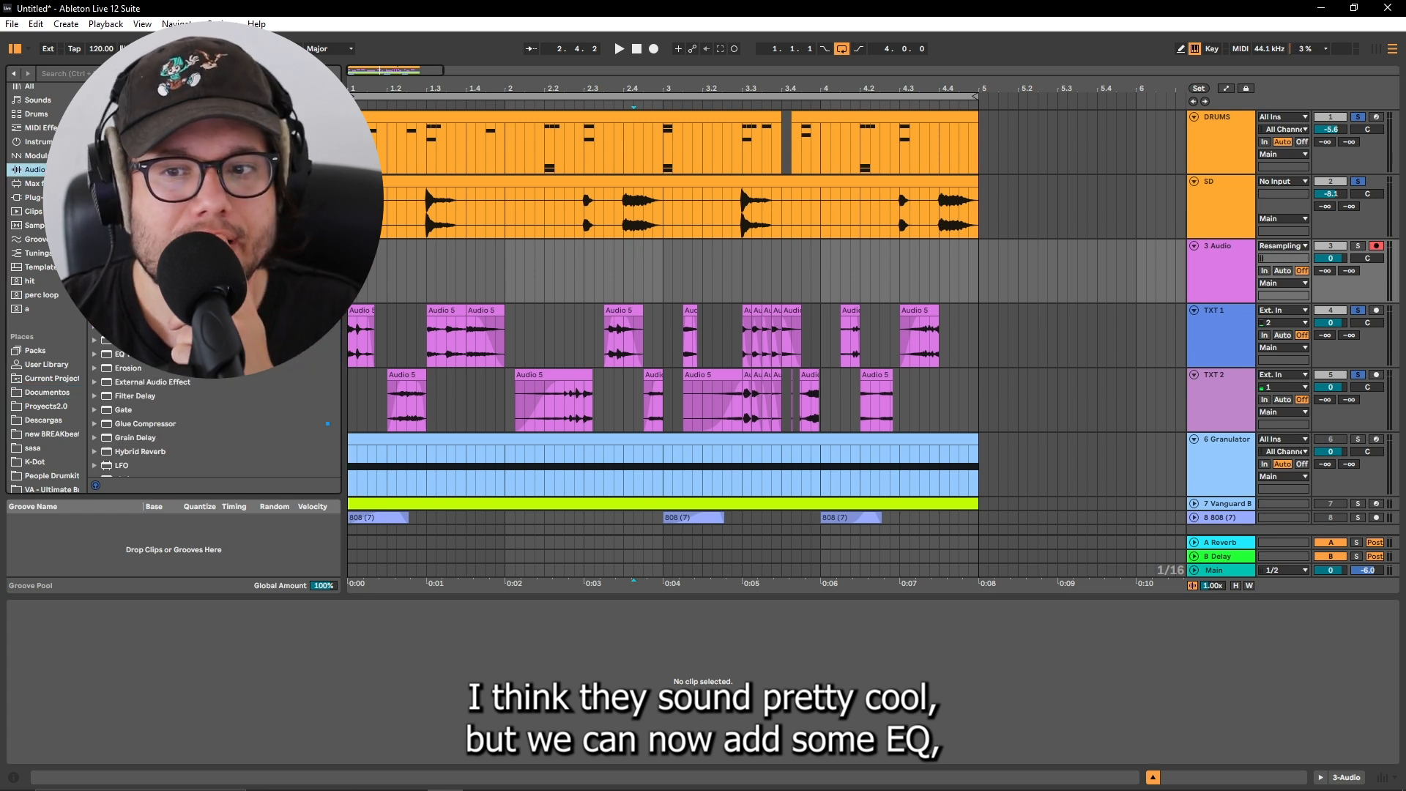
Add an EQ Eight with band 2 as a low cut to the TXT 1 track and copy the device to TXT 2
drag(130, 341, 401, 336)
click(101, 757)
click(99, 746)
click(100, 650)
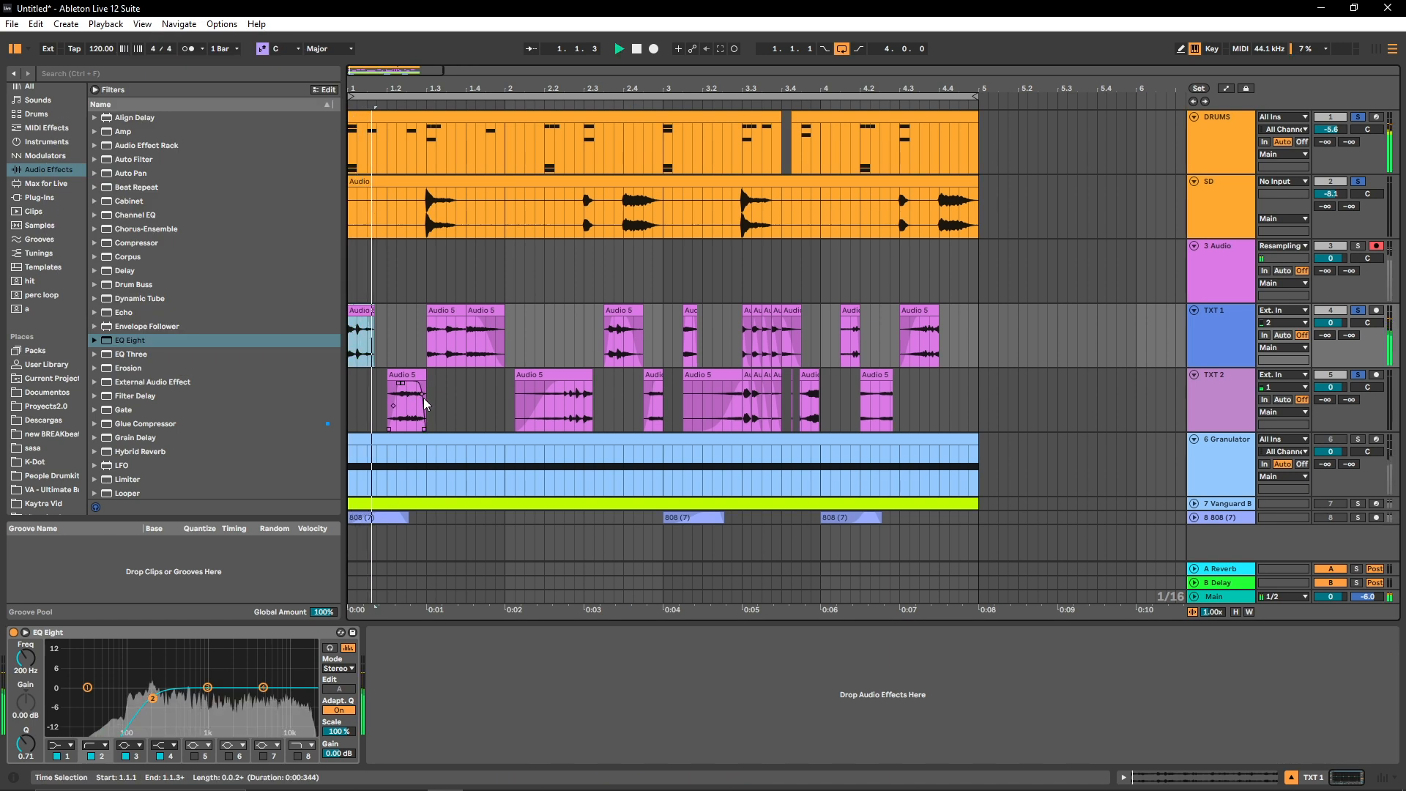
click(281, 634)
key(ctrl+v)
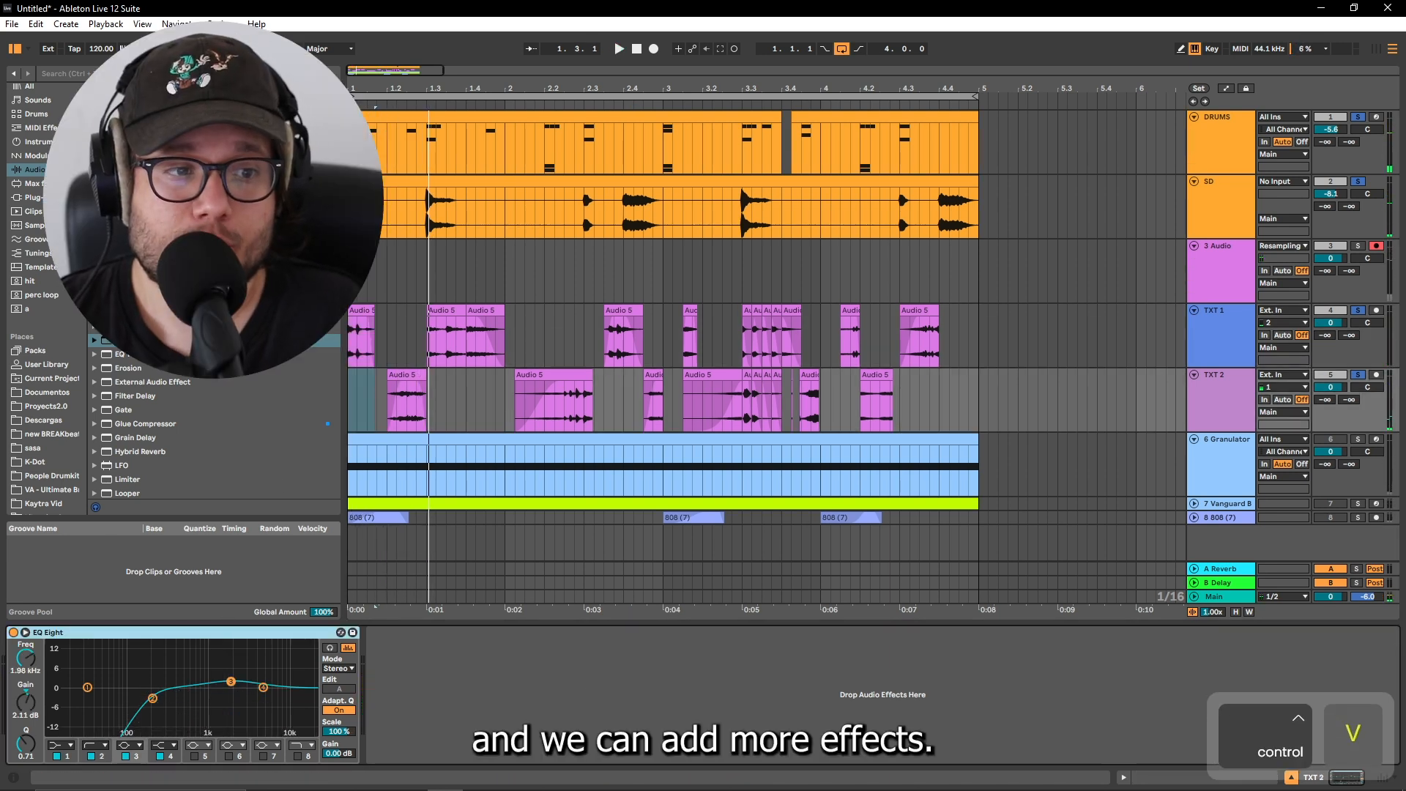
Add Delay and Erosion after the EQ Eight on TXT 2 and group these two effects into a rack
double_click(128, 270)
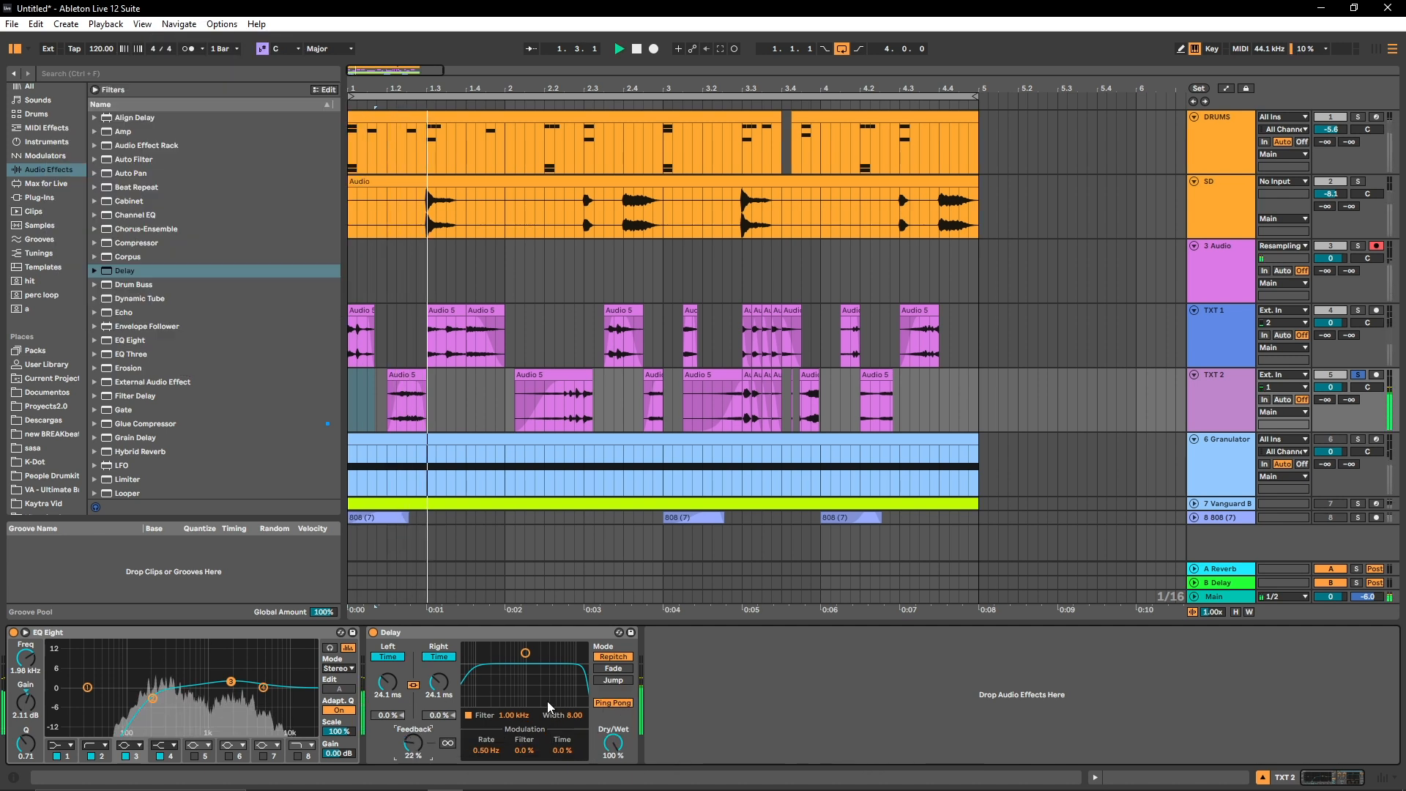
drag(128, 367, 736, 671)
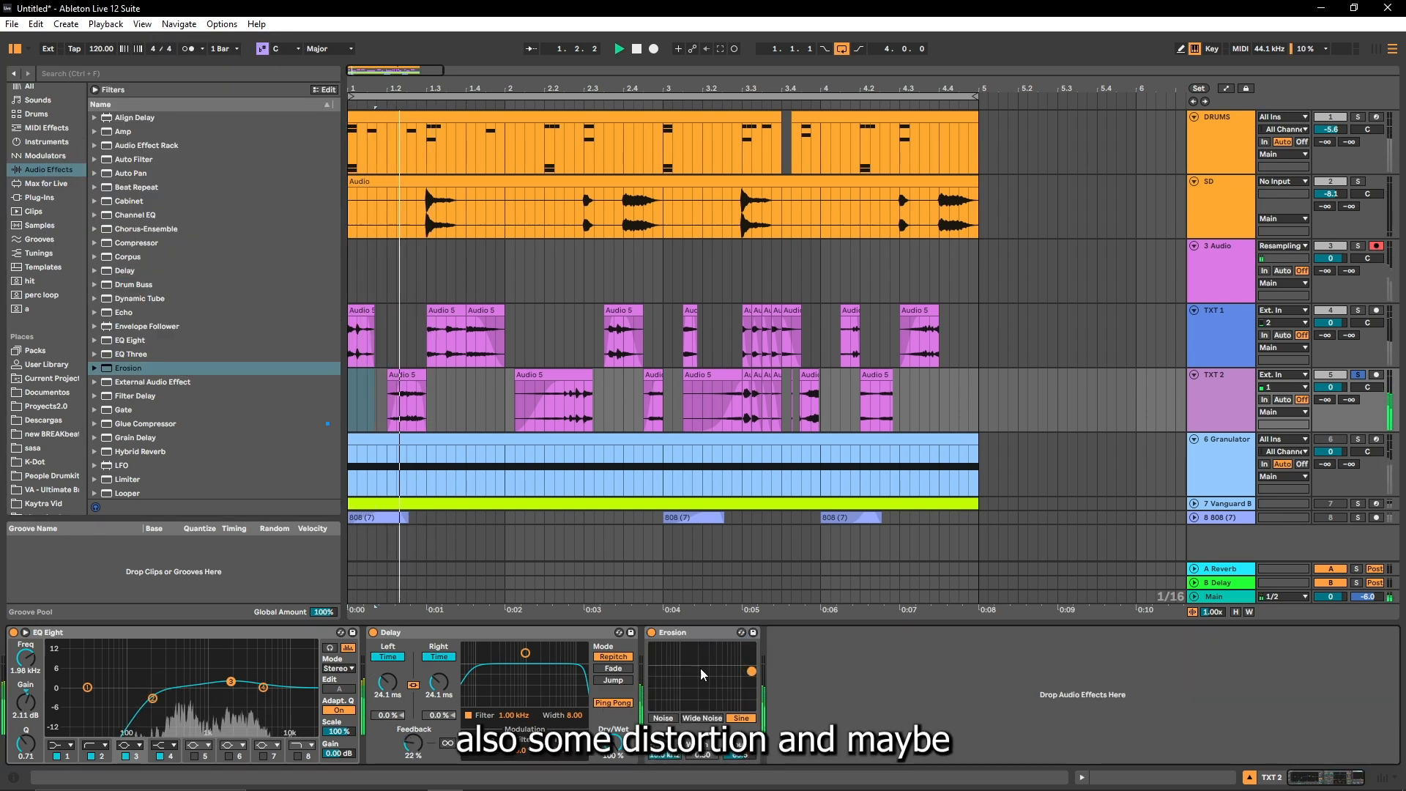
shift+click(575, 633)
key(ctrl+g)
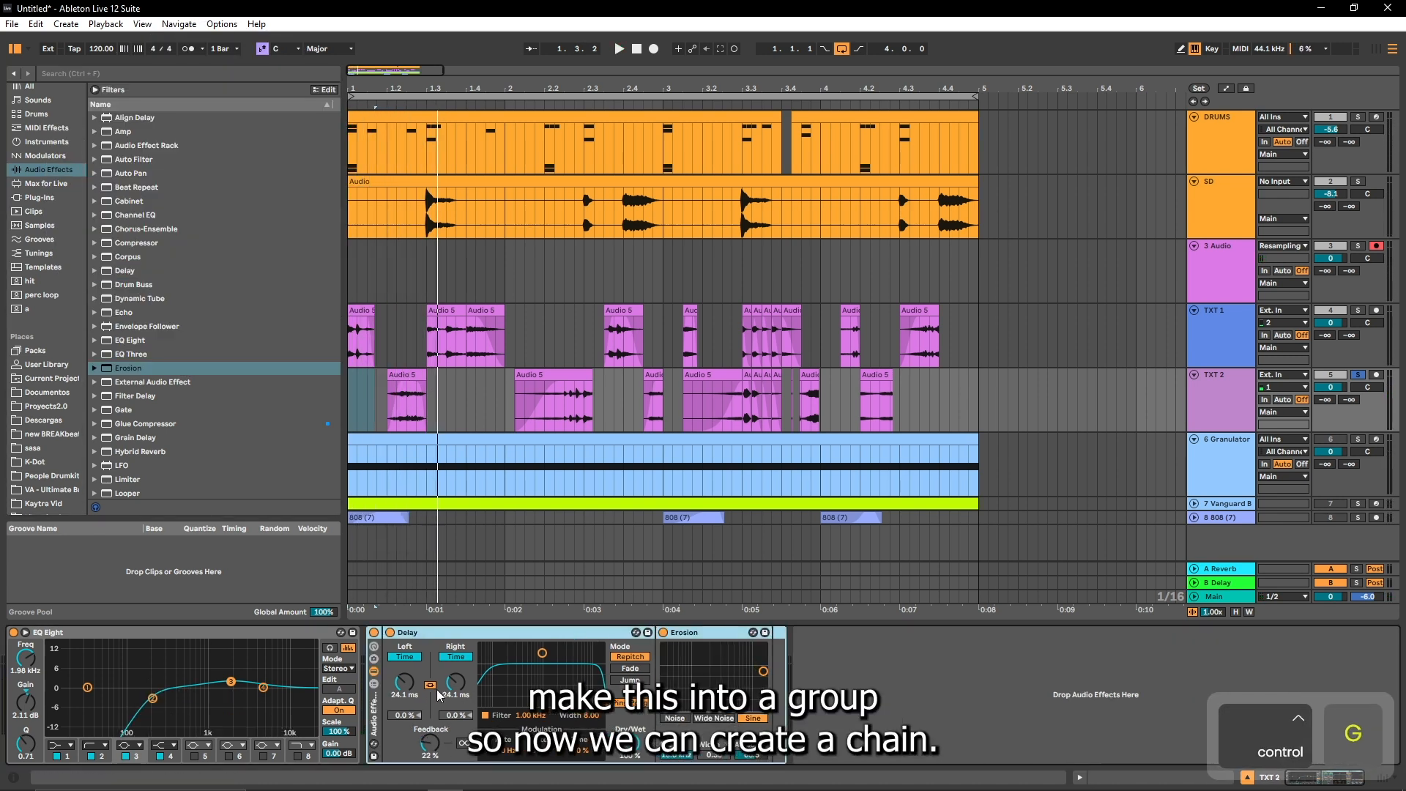
Create a second, empty chain in the TXT 2 Audio Effect Rack beside the Delay and Erosion chain as a clean copy
right_click(462, 716)
click(494, 740)
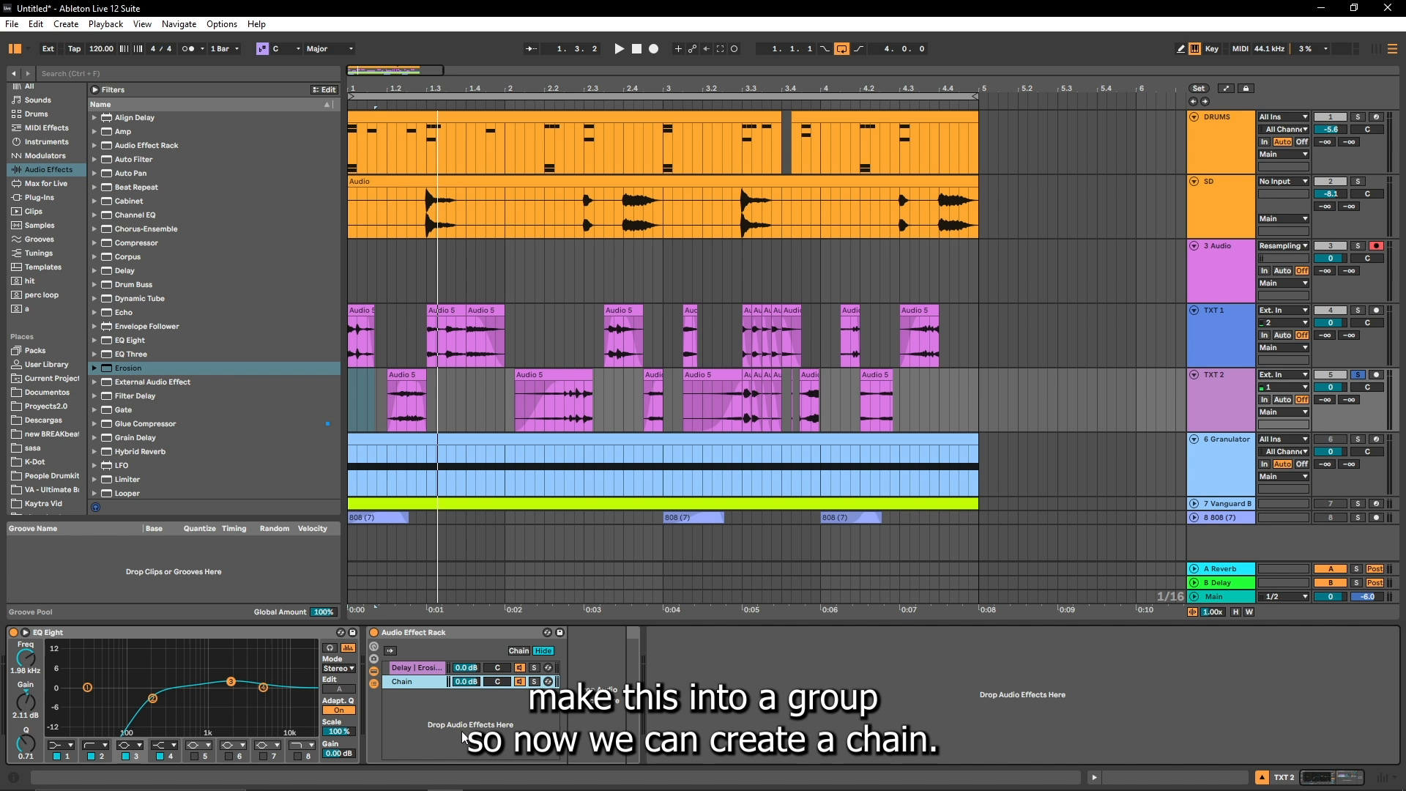
click(420, 681)
click(421, 669)
click(636, 644)
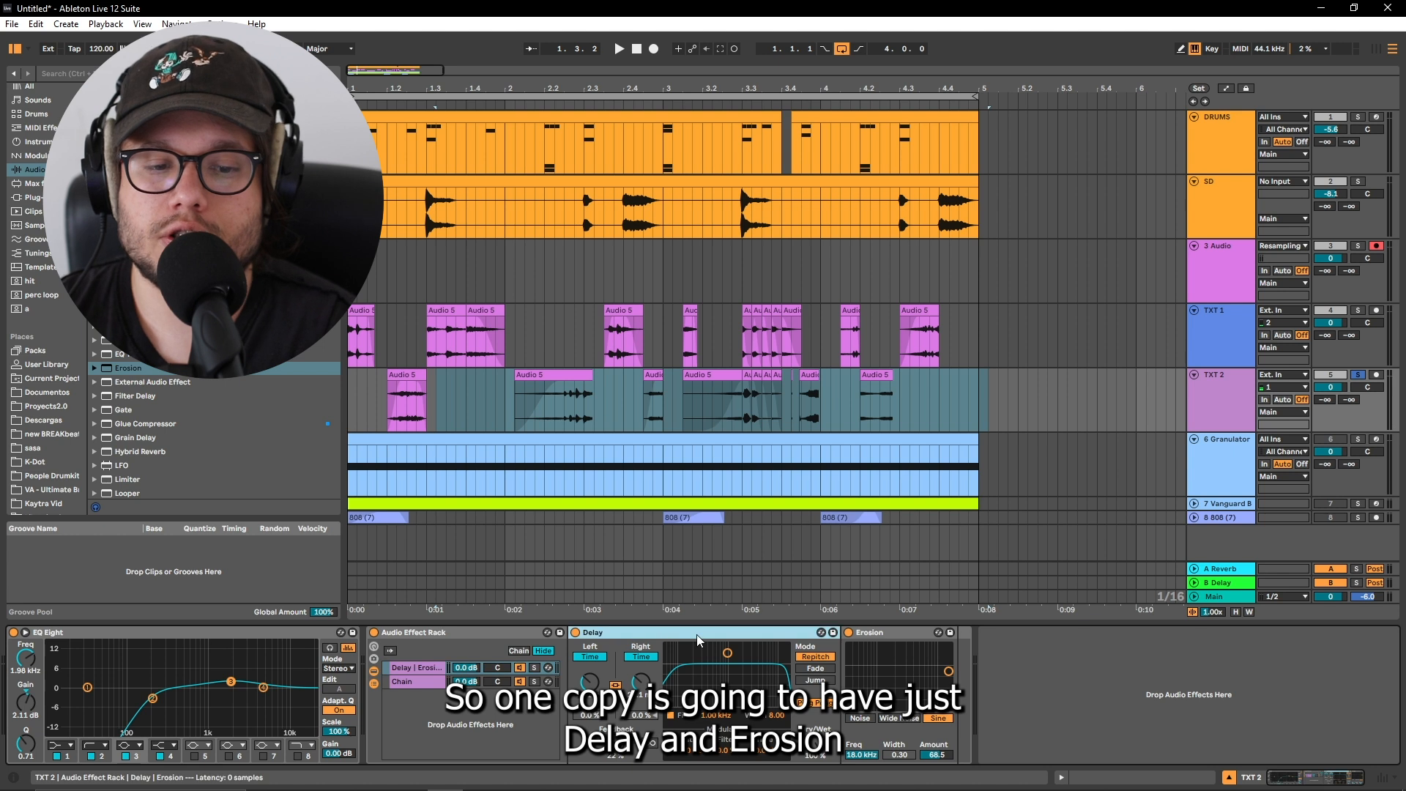
key(space)
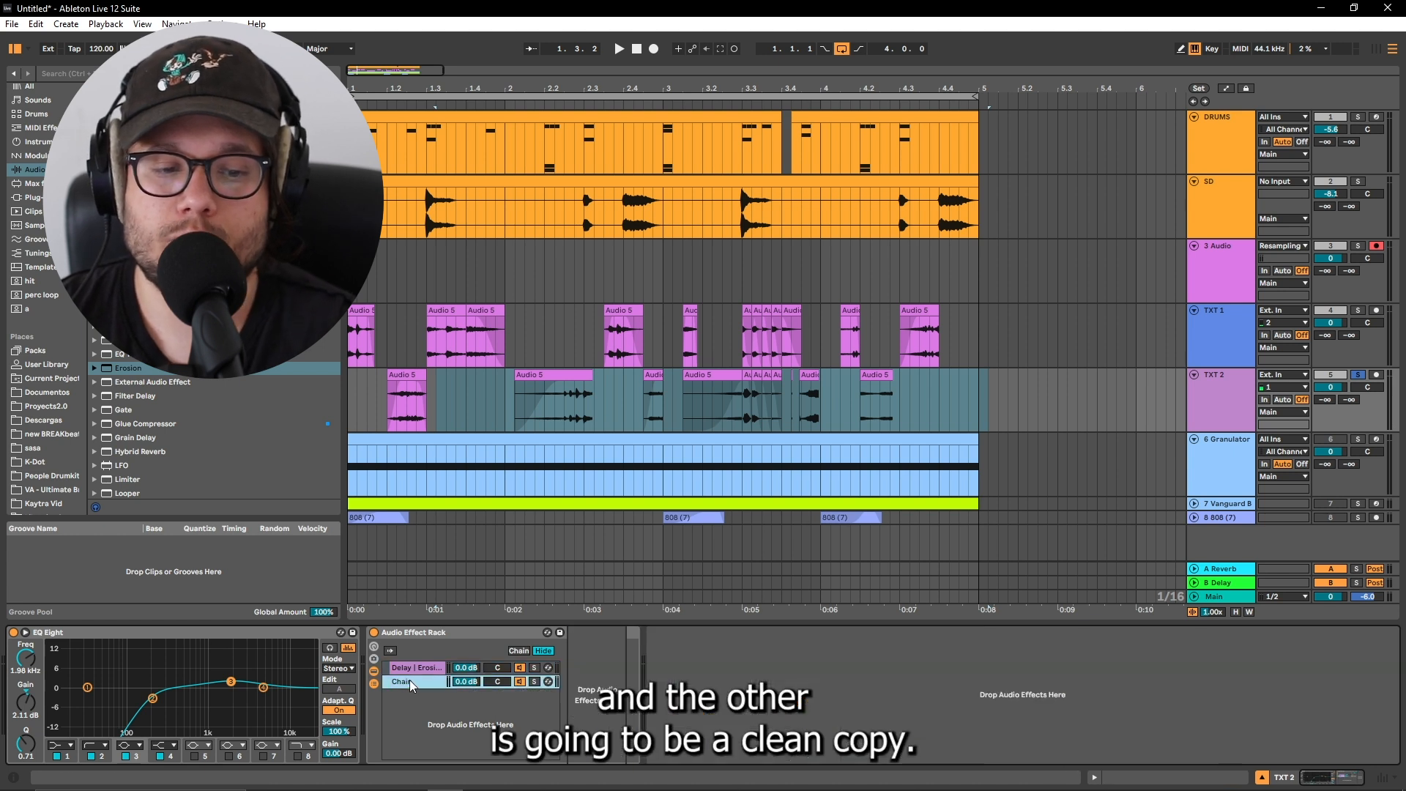
key(space)
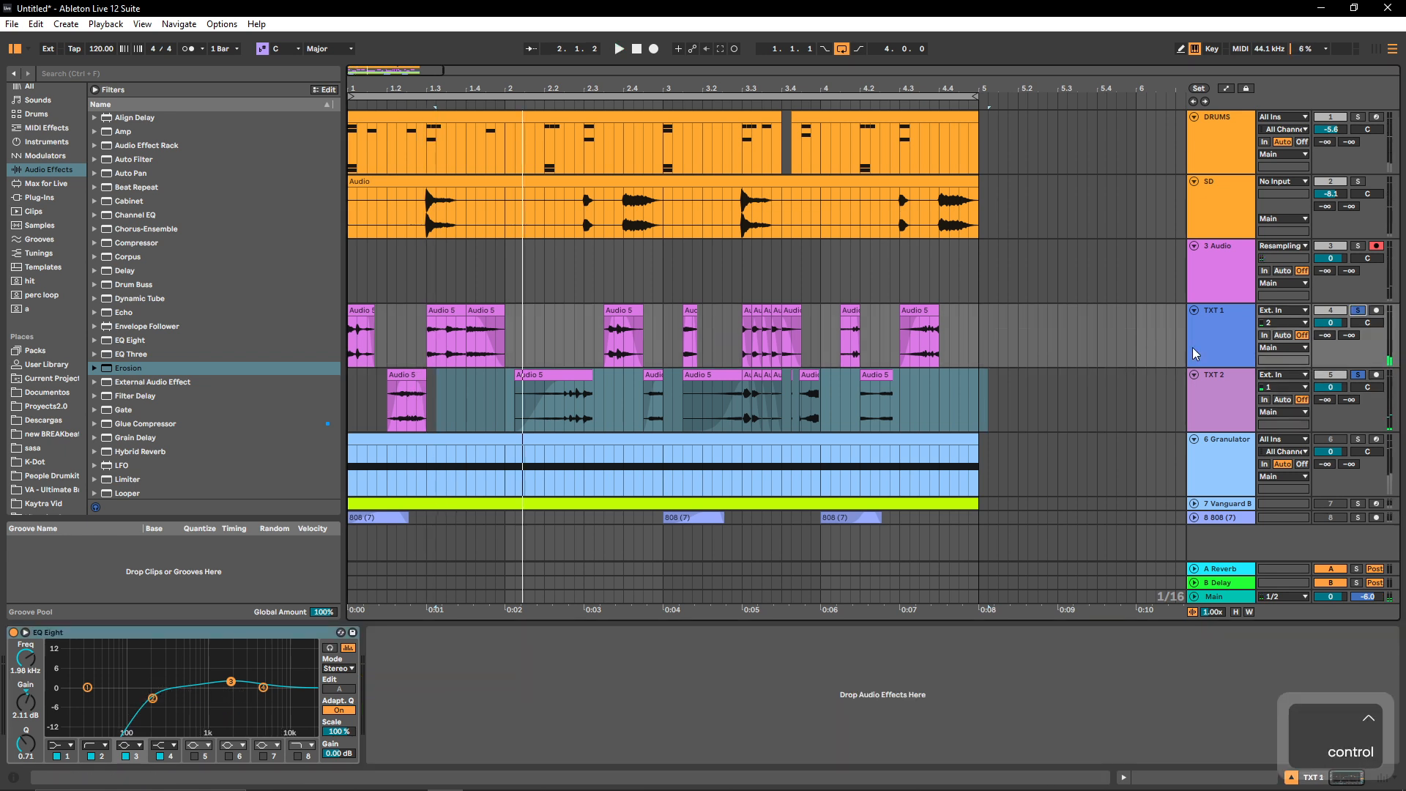
Add the Vintage Sampler preset of Redux and the Inward Compression preset of Roar after the EQ Eight on TXT 1
key(Up)
scroll(134, 428, down, 4)
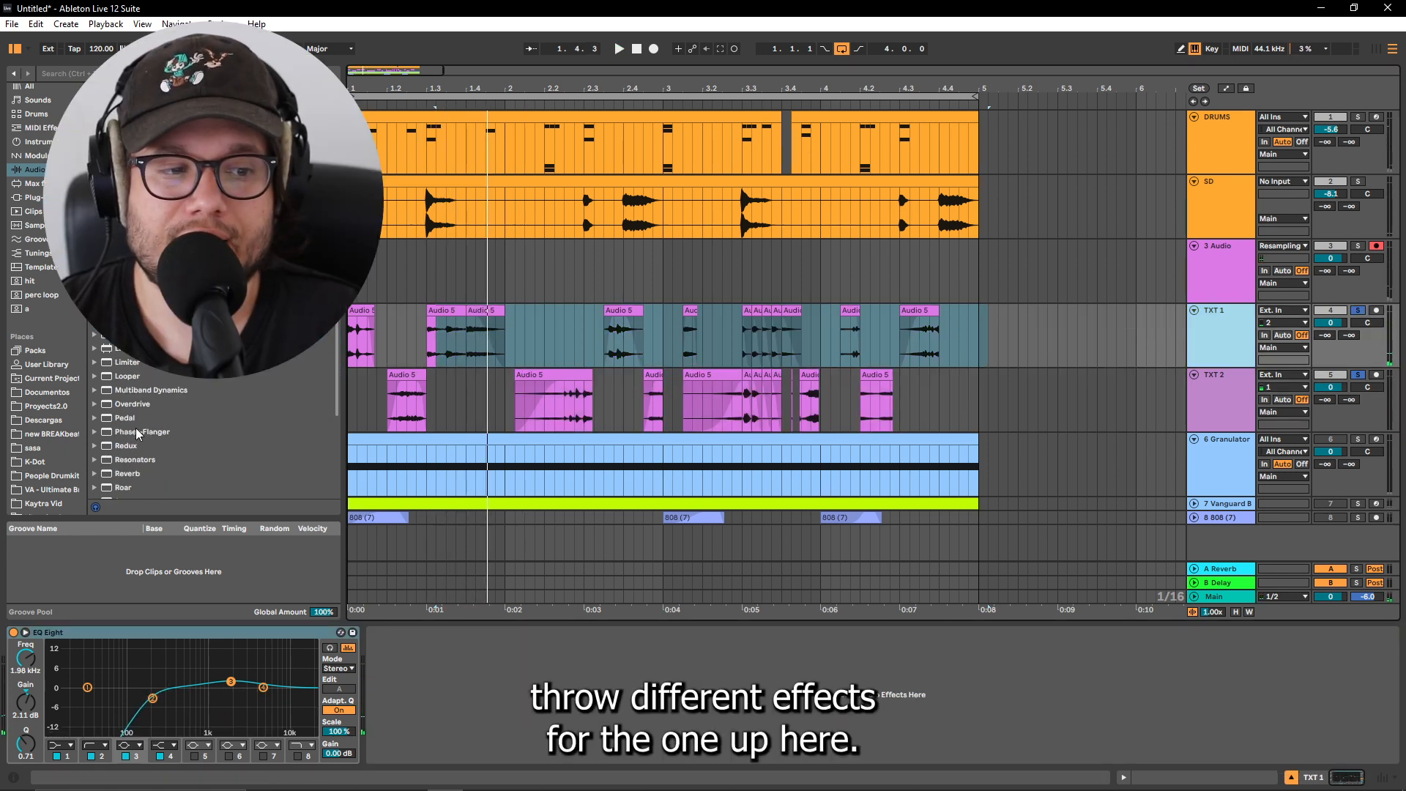
drag(134, 428, 414, 434)
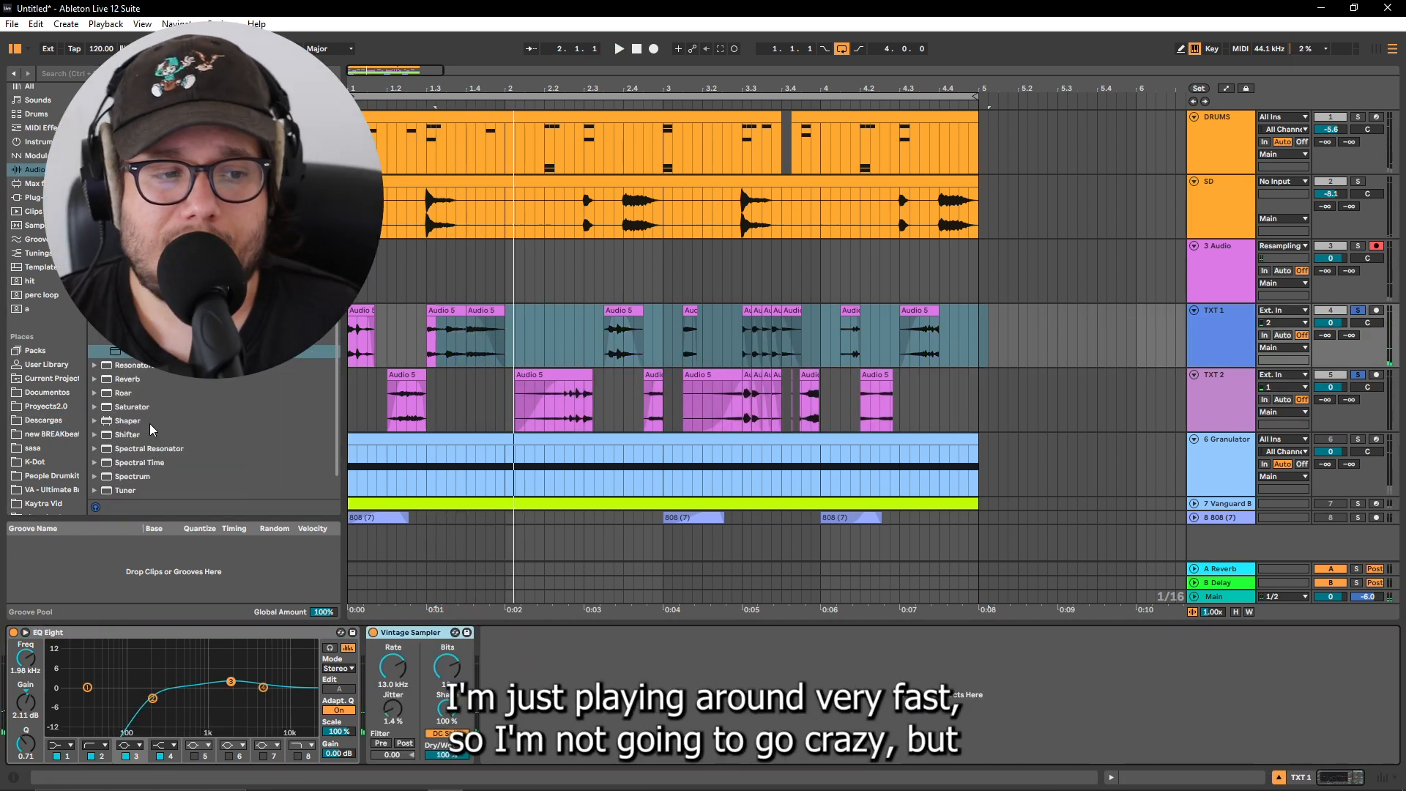
click(95, 391)
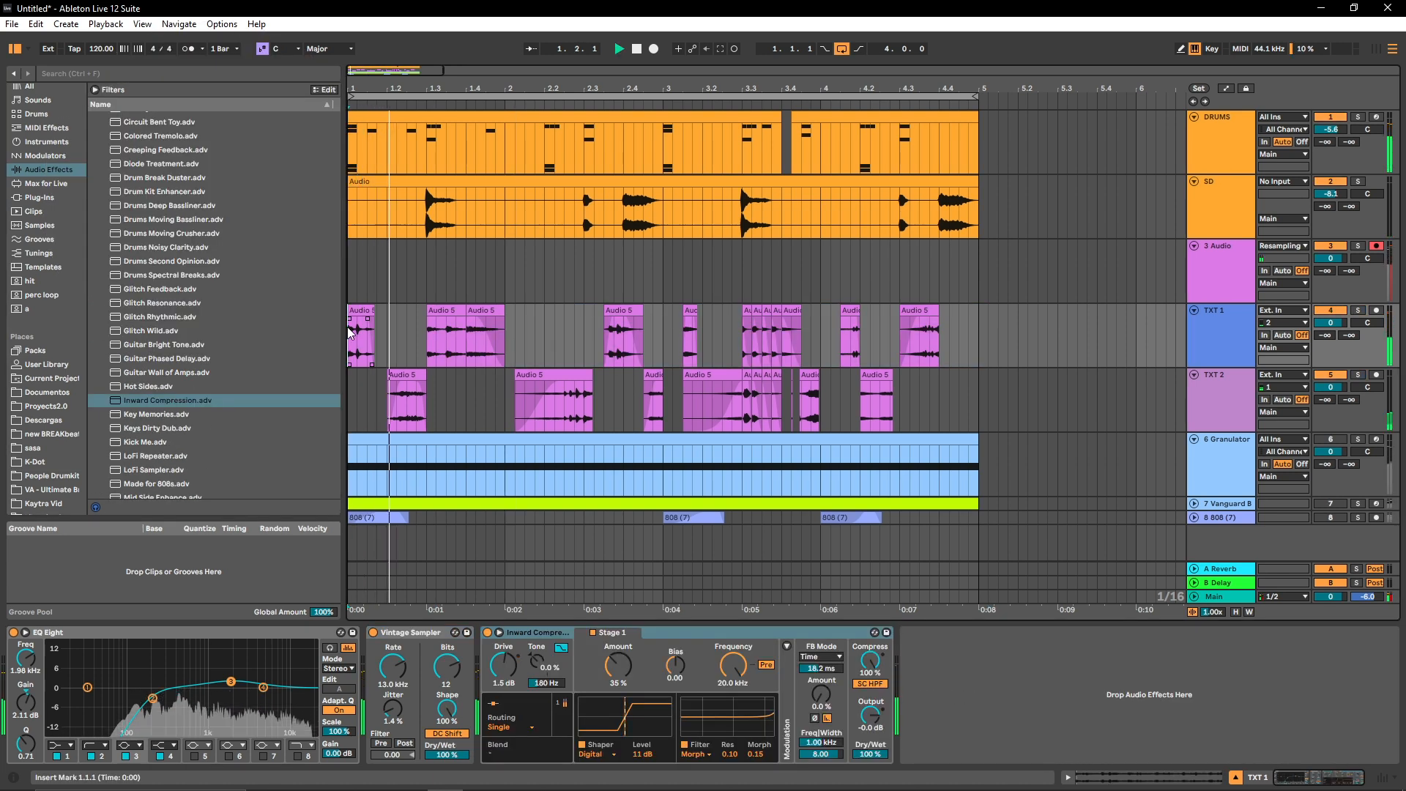
Split the TXT 1 fragment halfway through beat 1.3 and select the first four bars of TXT 1 and TXT 2
click(447, 328)
key(ctrl+e)
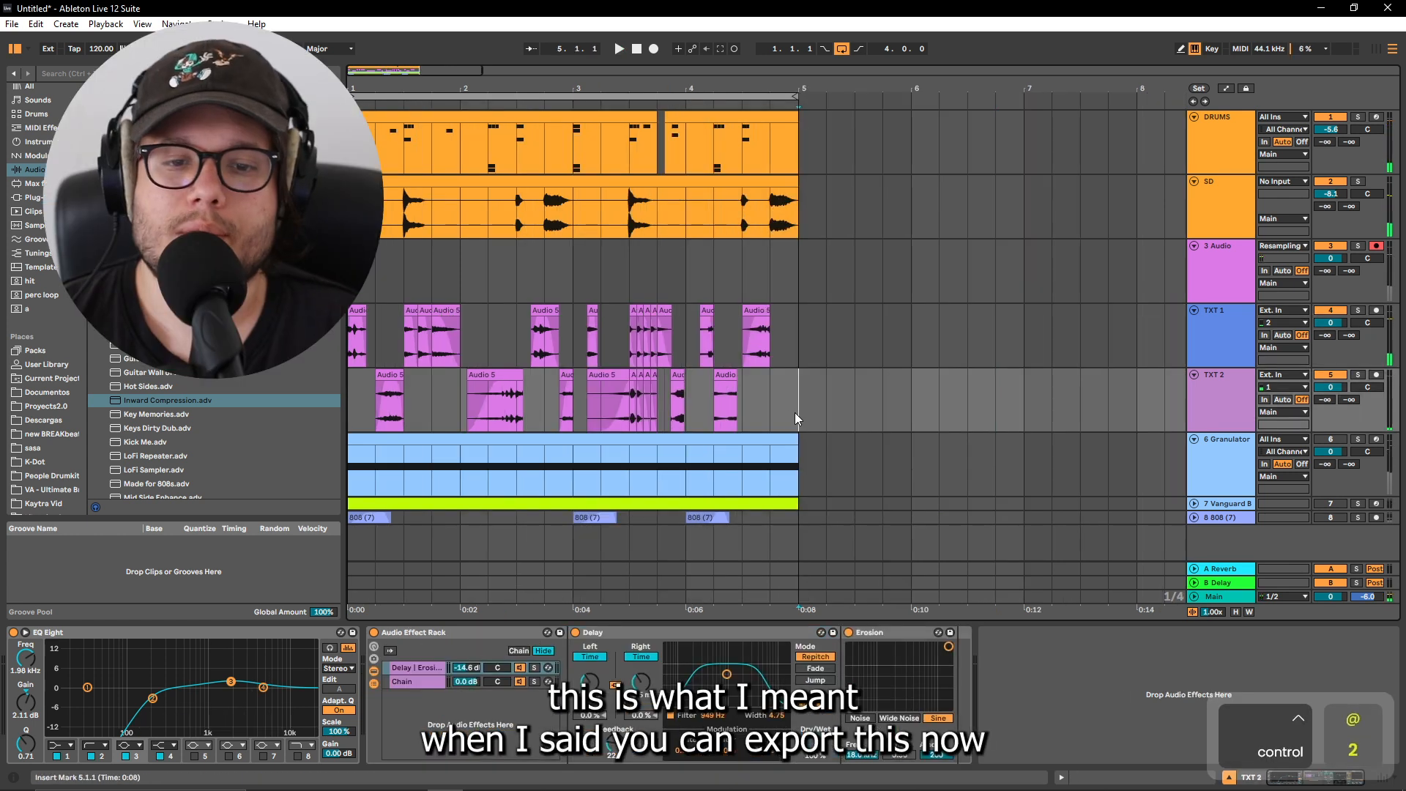
drag(797, 419, 309, 363)
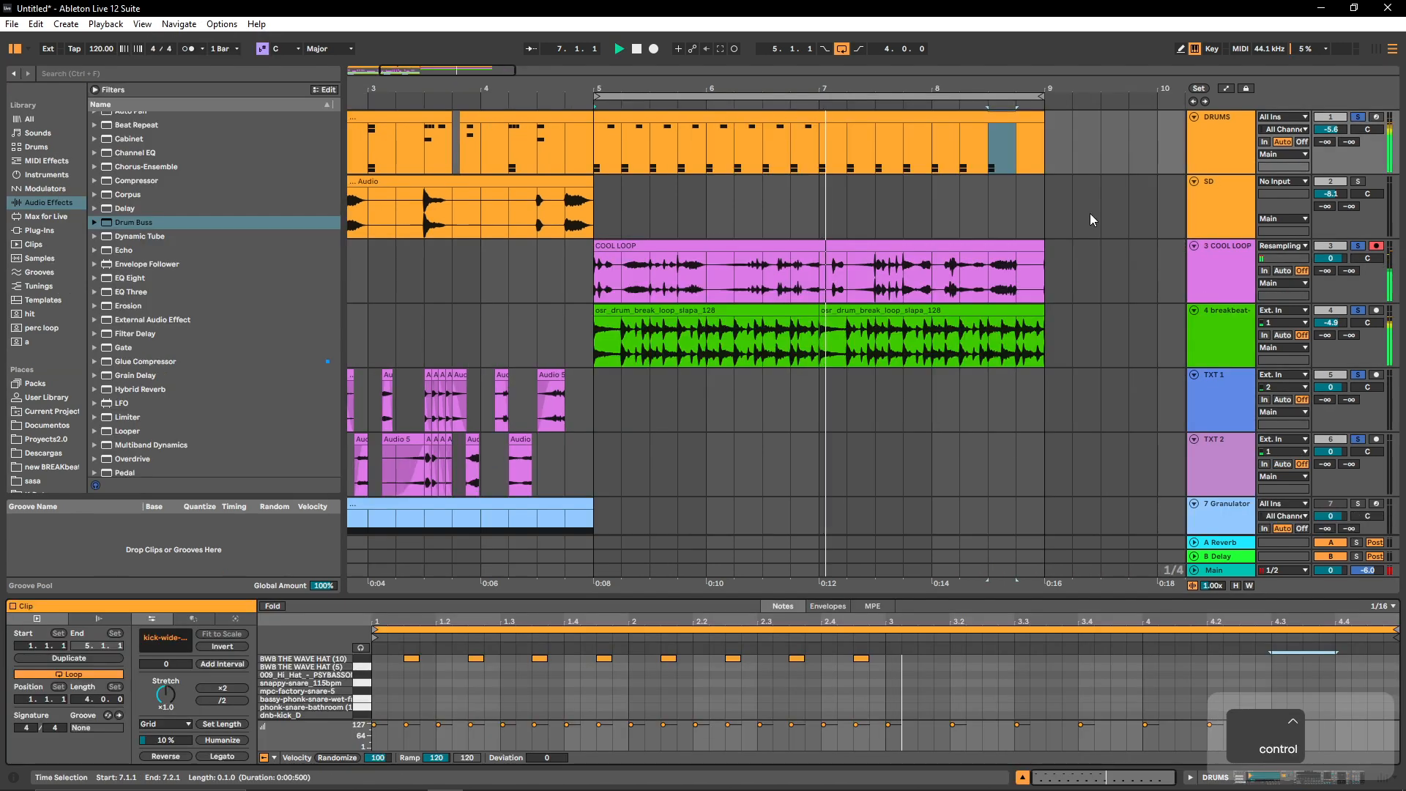
Duplicate the DRUMS pattern up to bar 9 and repeat the BWB THE WAVE HAT notes across the clip
key(ctrl+d)
drag(873, 689, 378, 654)
key(ctrl+d)
key(ctrl+d)
scroll(736, 677, down, 3)
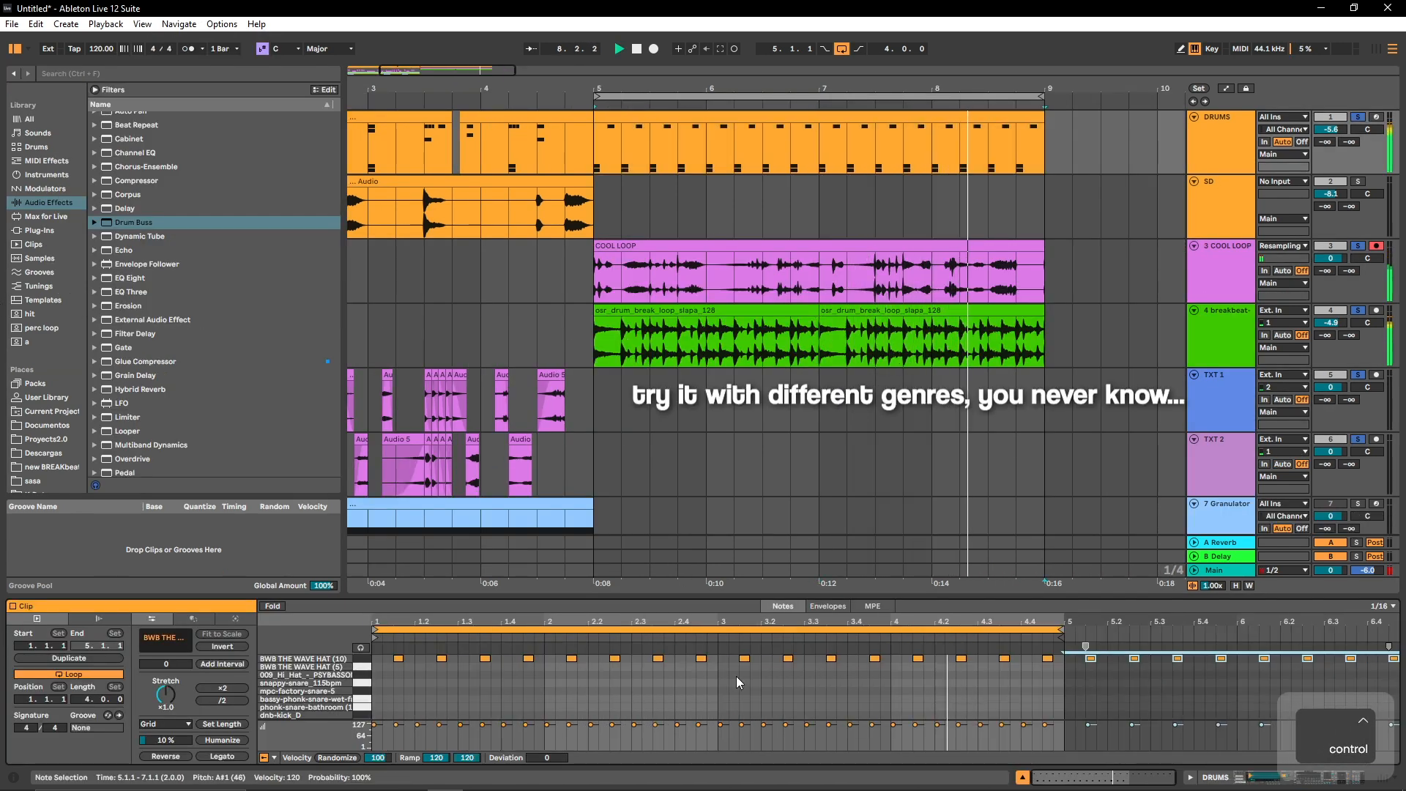
click(678, 421)
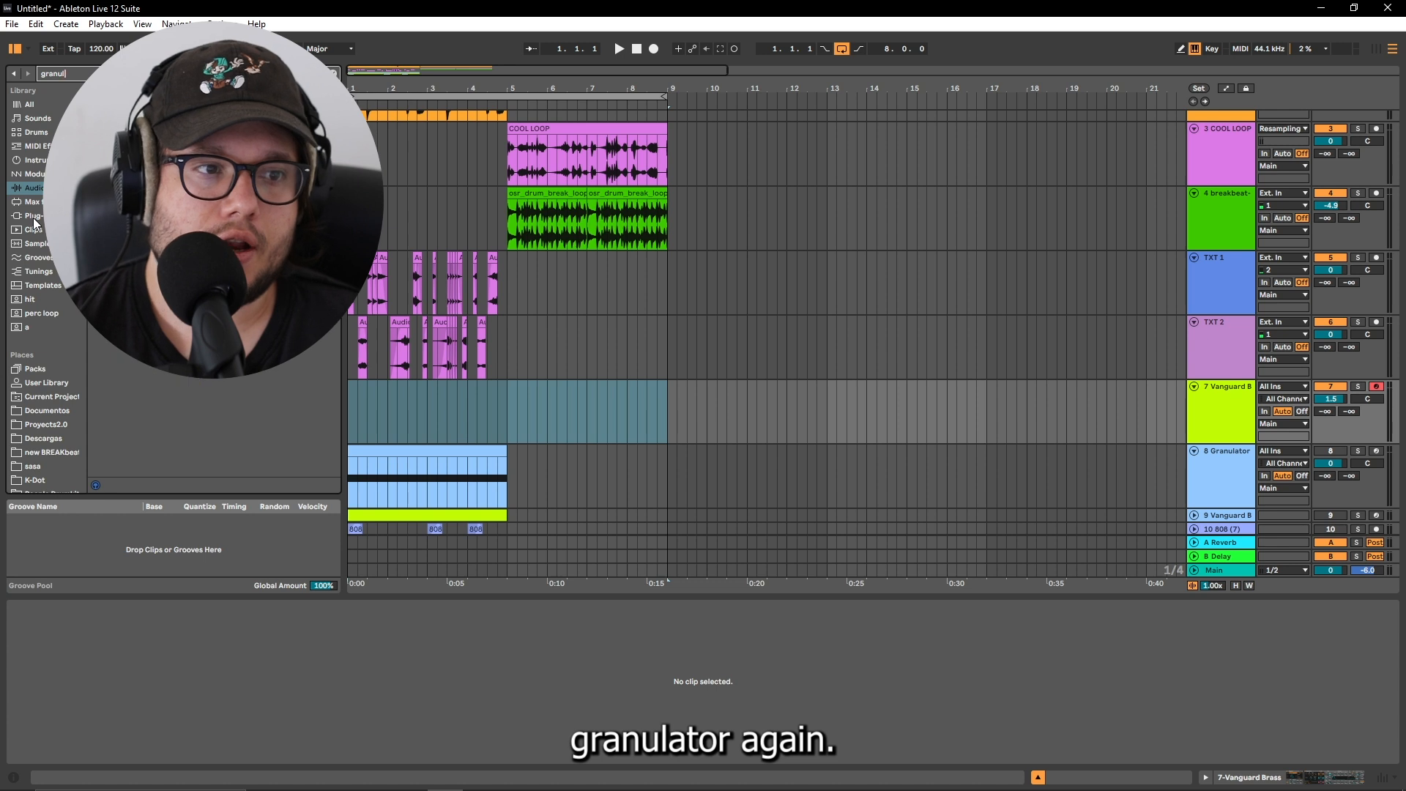
Search for a vocal sample for Granulator II and shape its FilePos automation with points along the four-bar clip
text(vo)
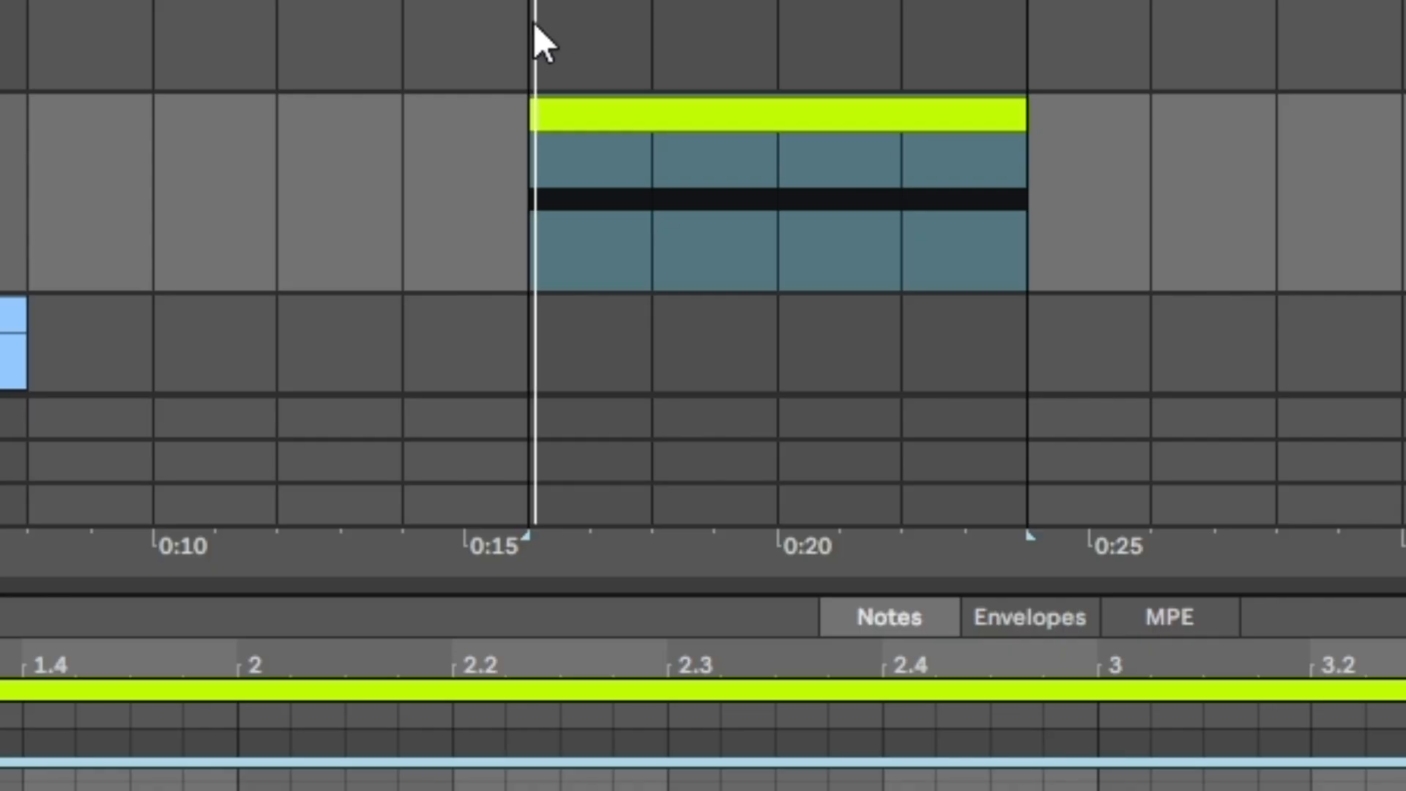
scroll(539, 40, down, 3)
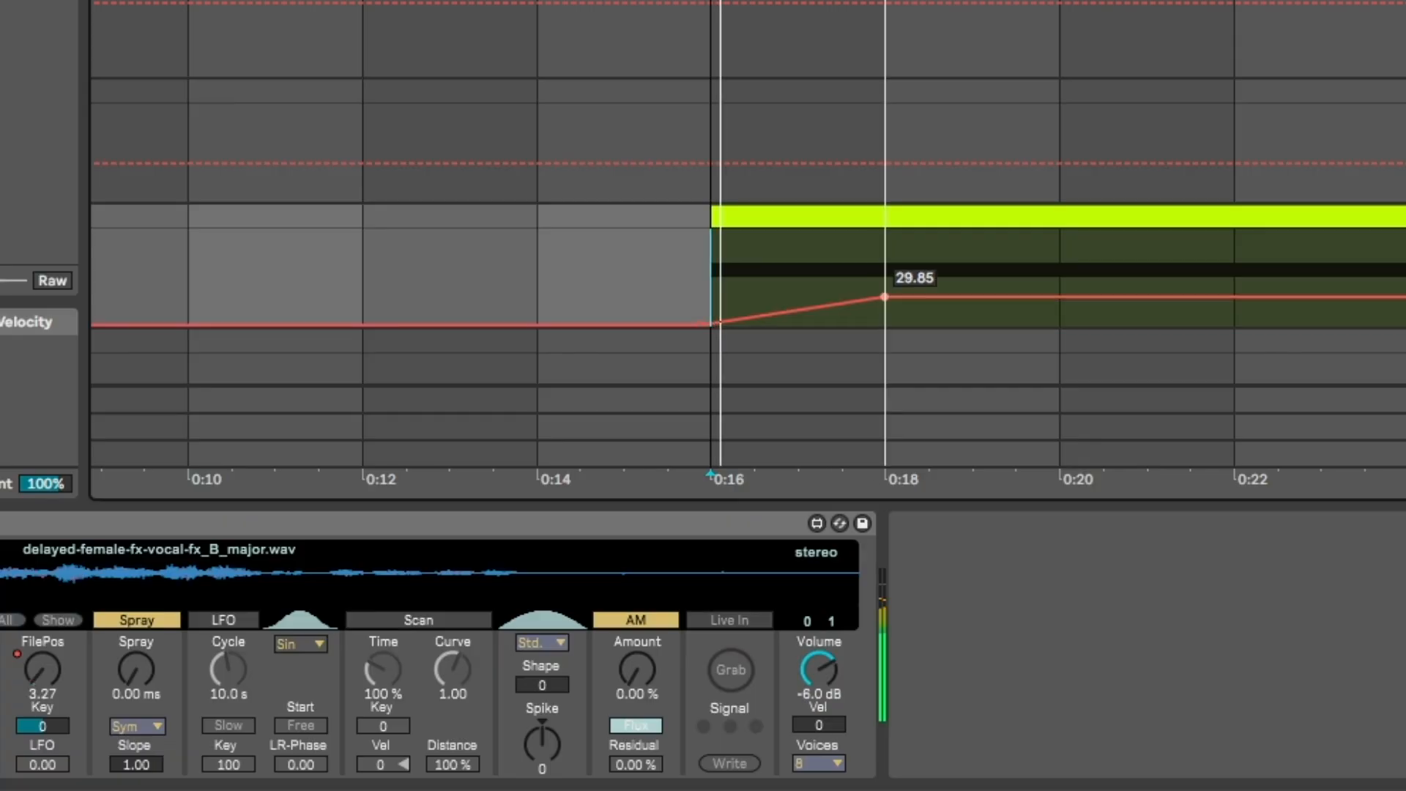
drag(884, 275, 1059, 282)
drag(1238, 283, 1403, 325)
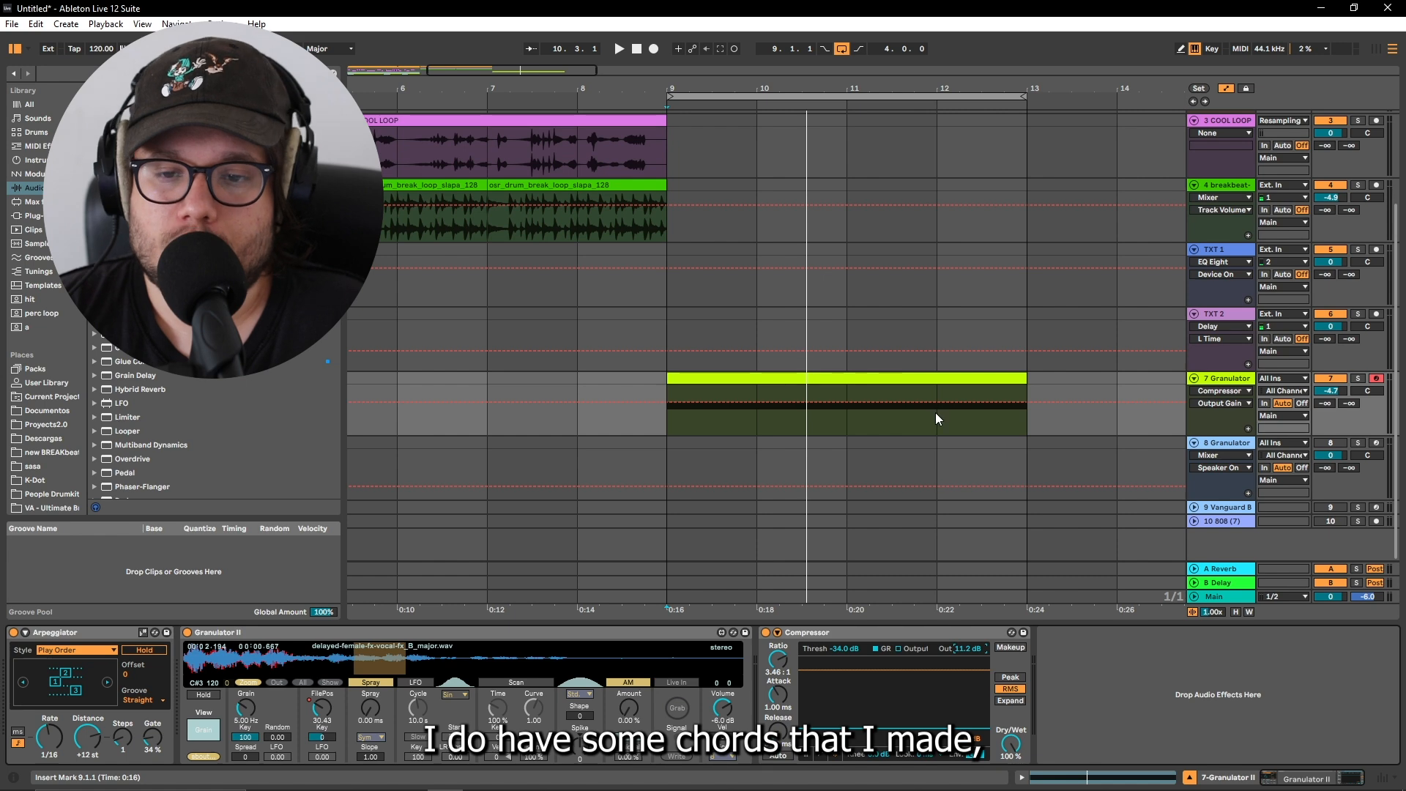
Turn on the Chorus-Ensemble on the 8 Vanguard Brass track and select its four-bar chord clip
scroll(526, 417, down, 5)
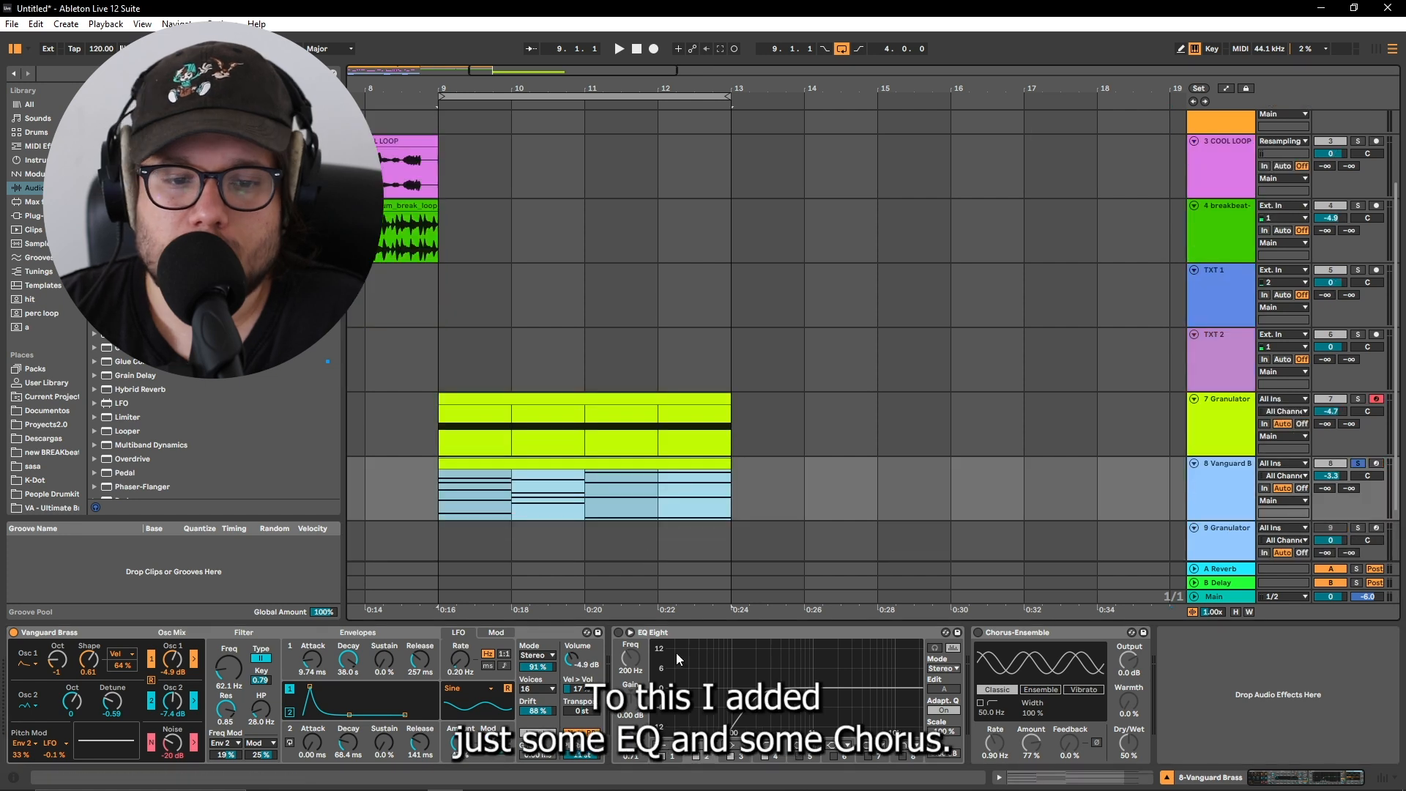
click(978, 632)
scroll(789, 442, down, 2)
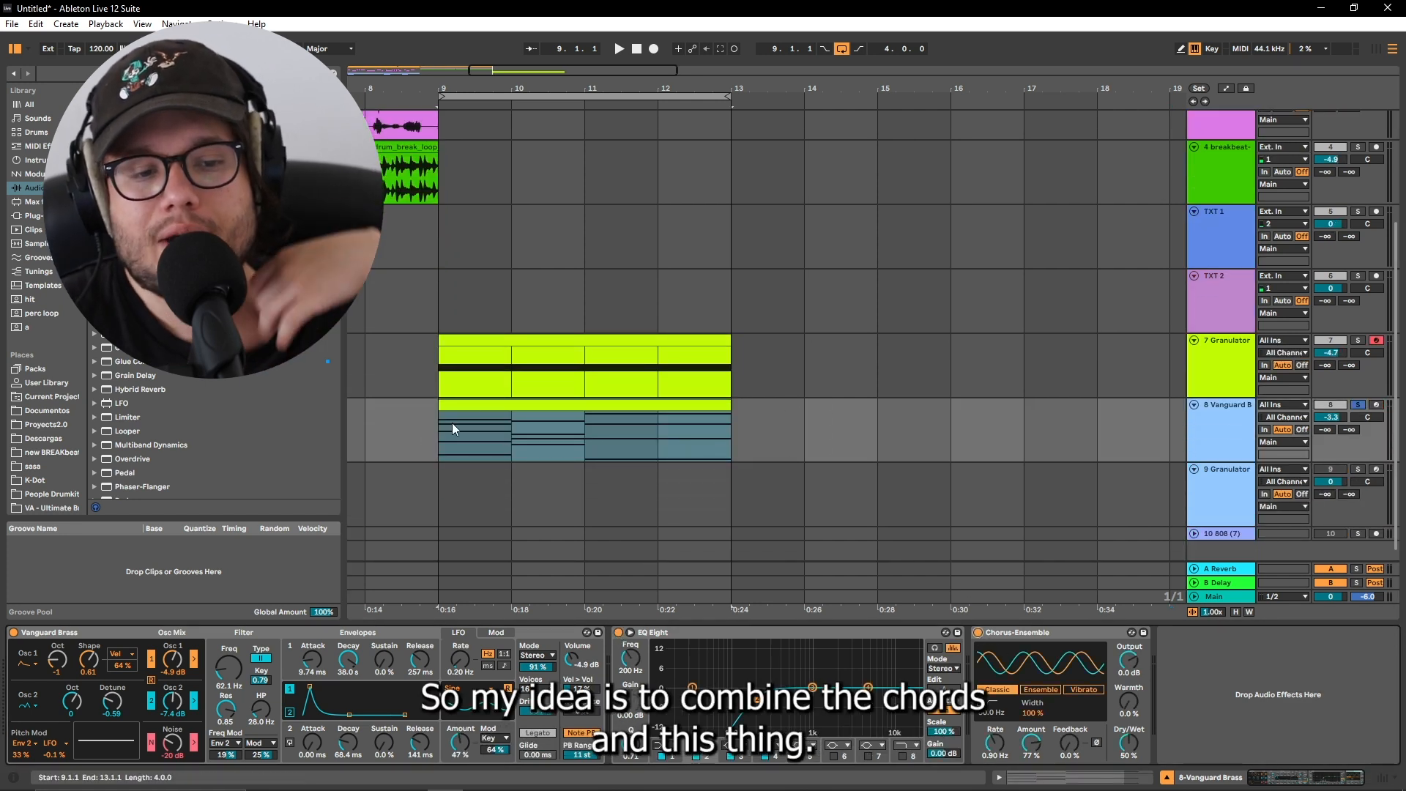
drag(452, 428, 661, 445)
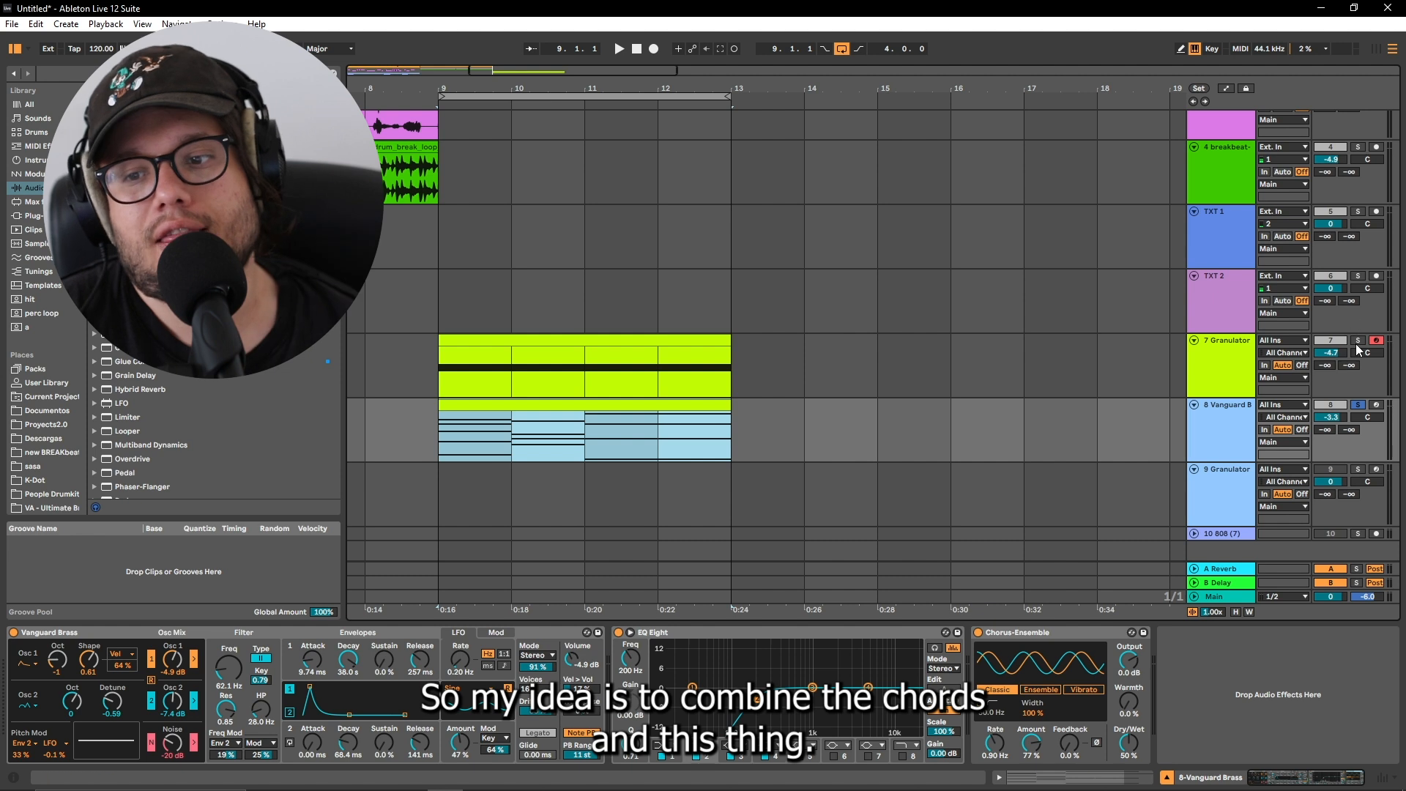
Solo and play the 7 Granulator II track, and add a Spectral Resonator after its Compressor
click(1358, 342)
key(space)
scroll(265, 438, down, 3)
click(96, 410)
click(96, 410)
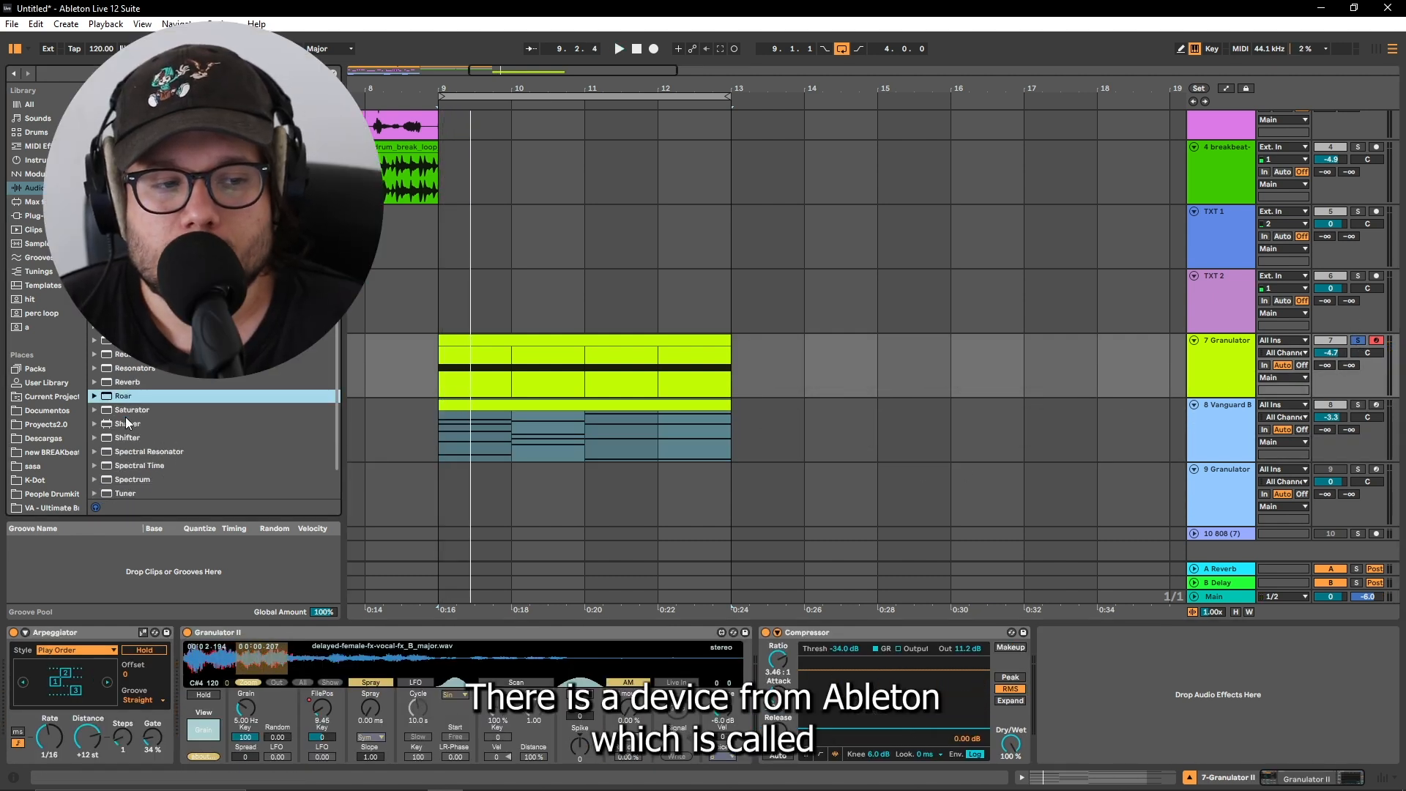
drag(162, 423, 285, 426)
drag(510, 385, 1088, 634)
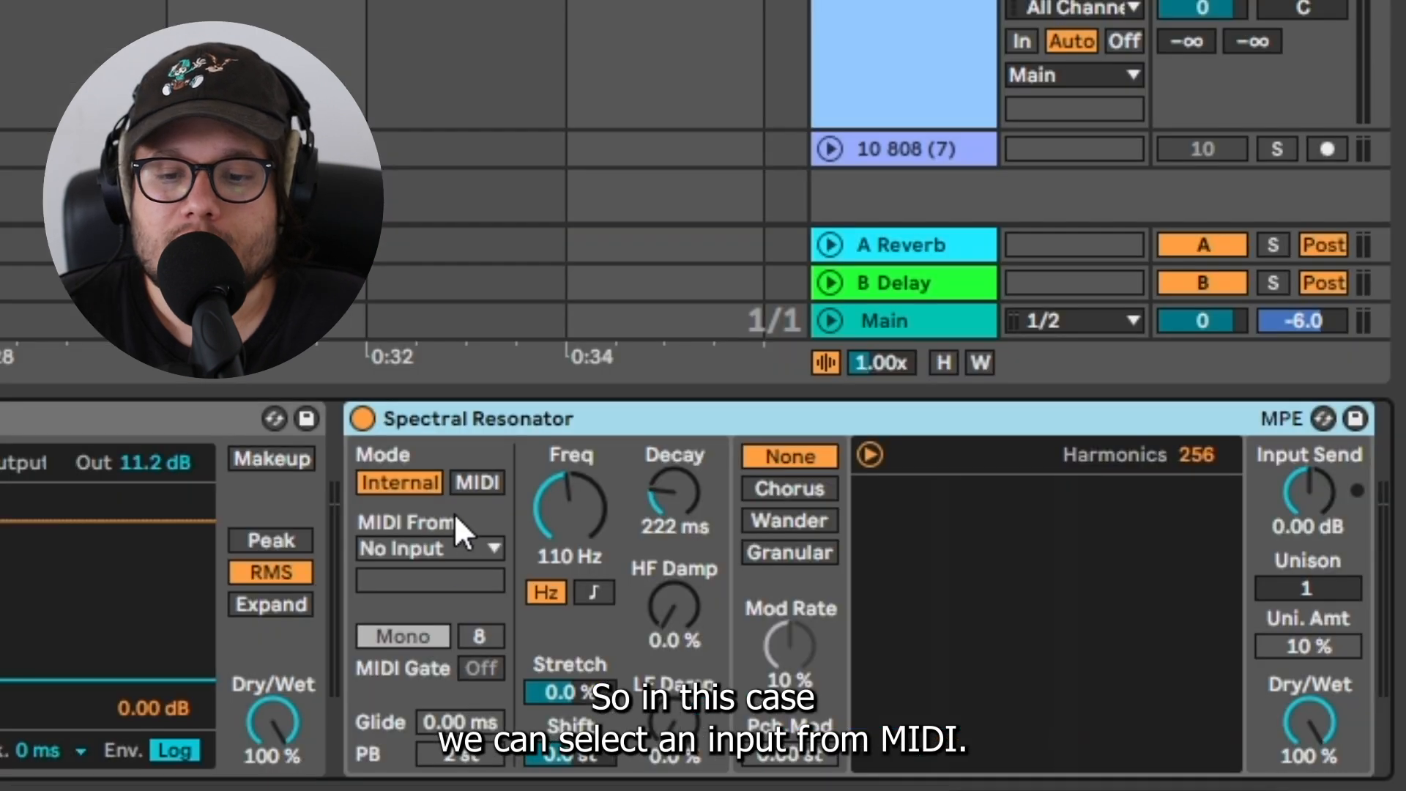
Switch the Spectral Resonator to MIDI mode, taking polyphonic MIDI from the 8-Vanguard Brass track
click(476, 482)
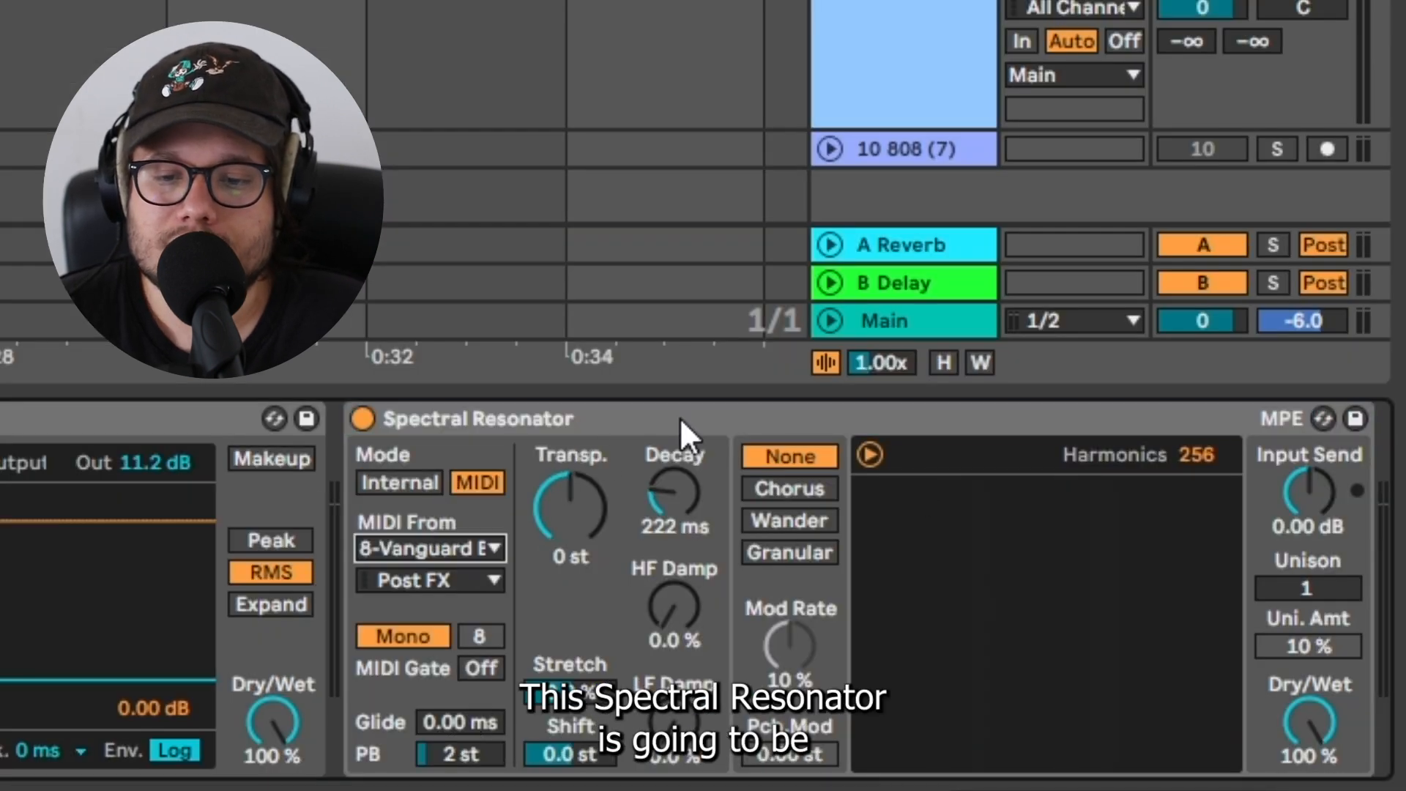
click(679, 417)
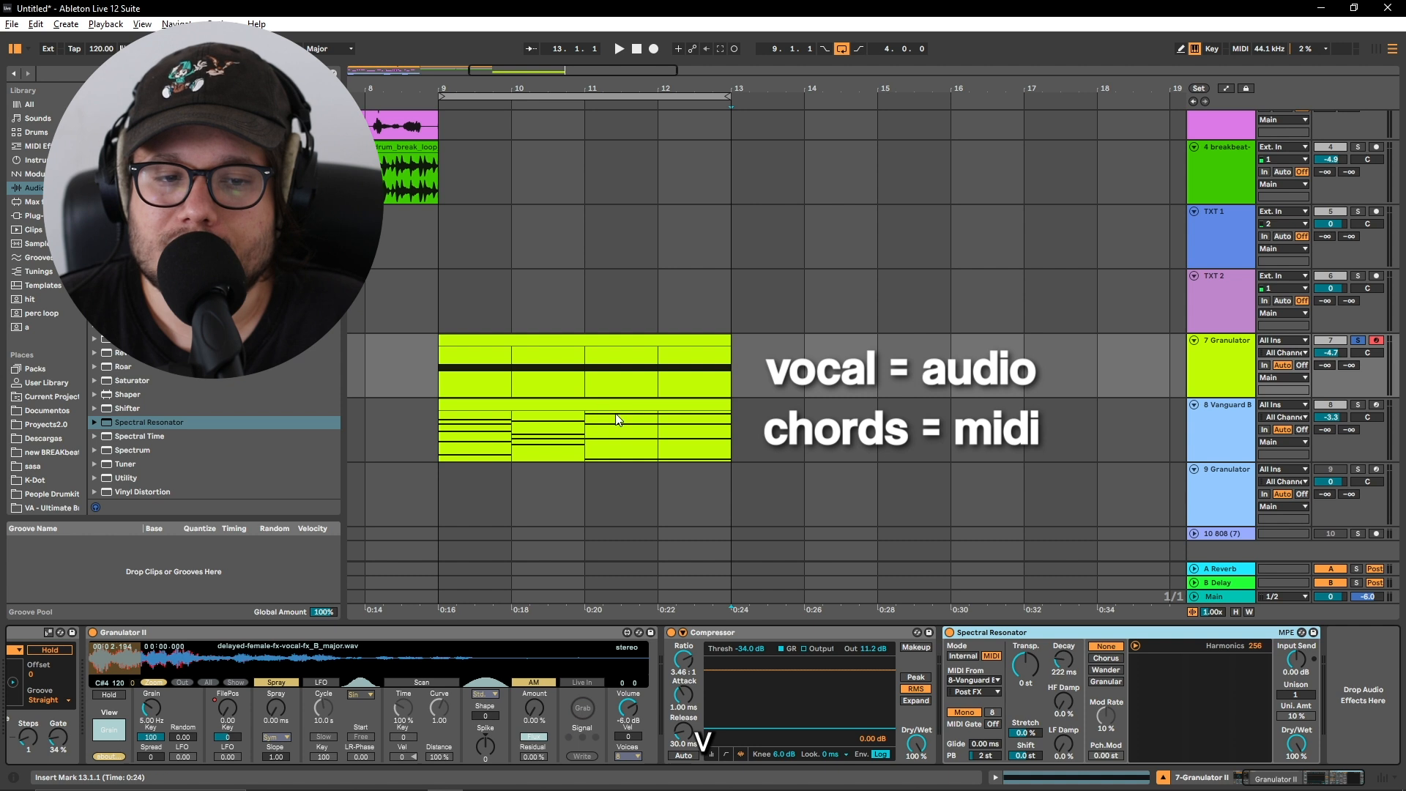
click(529, 341)
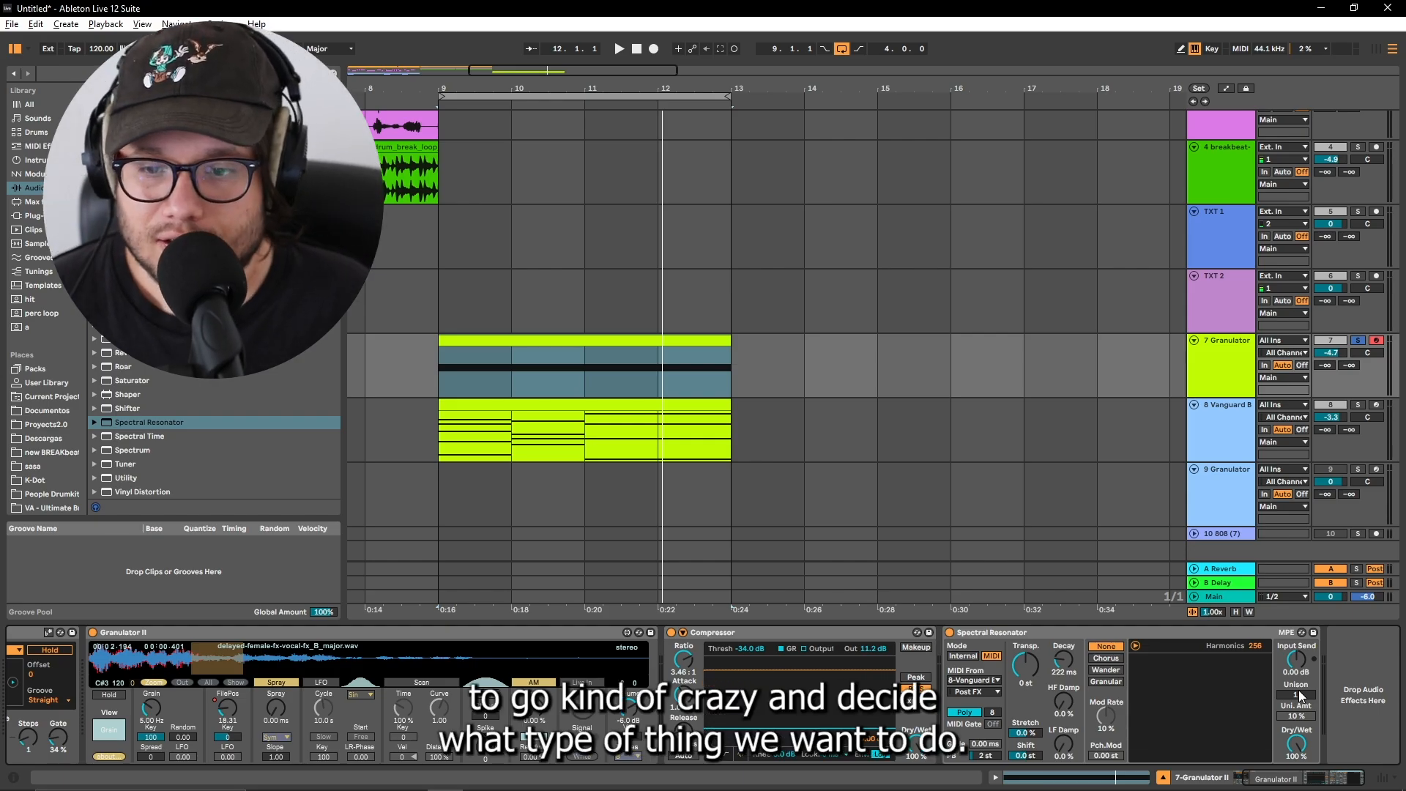
Set the Spectral Resonator to Unison 4, Uni. Amt 16 %, Wander, HF Damp 29 %, Mod Rate 2.2 % and Shift -4.5 st, and transpose it down
drag(1301, 695, 1255, 631)
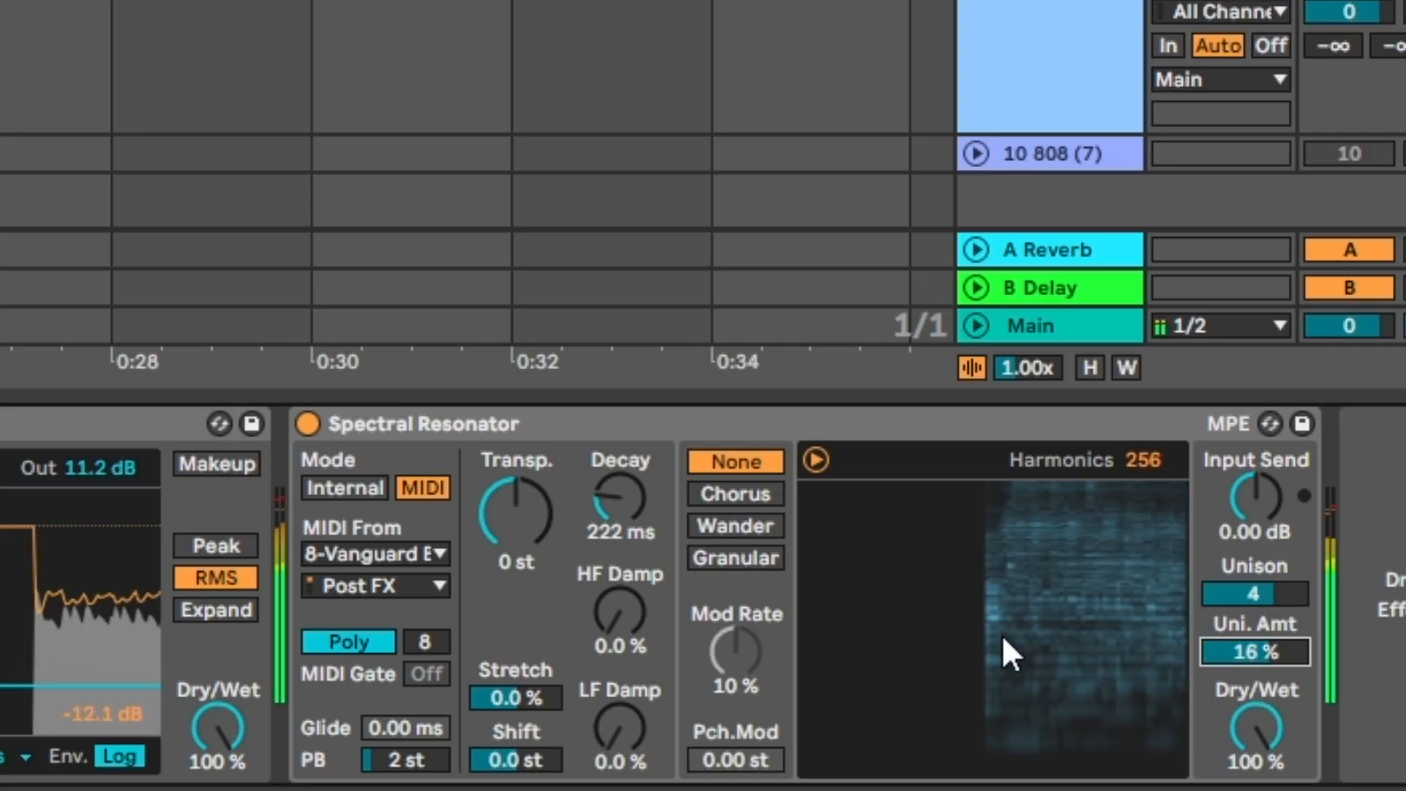
drag(515, 698, 515, 714)
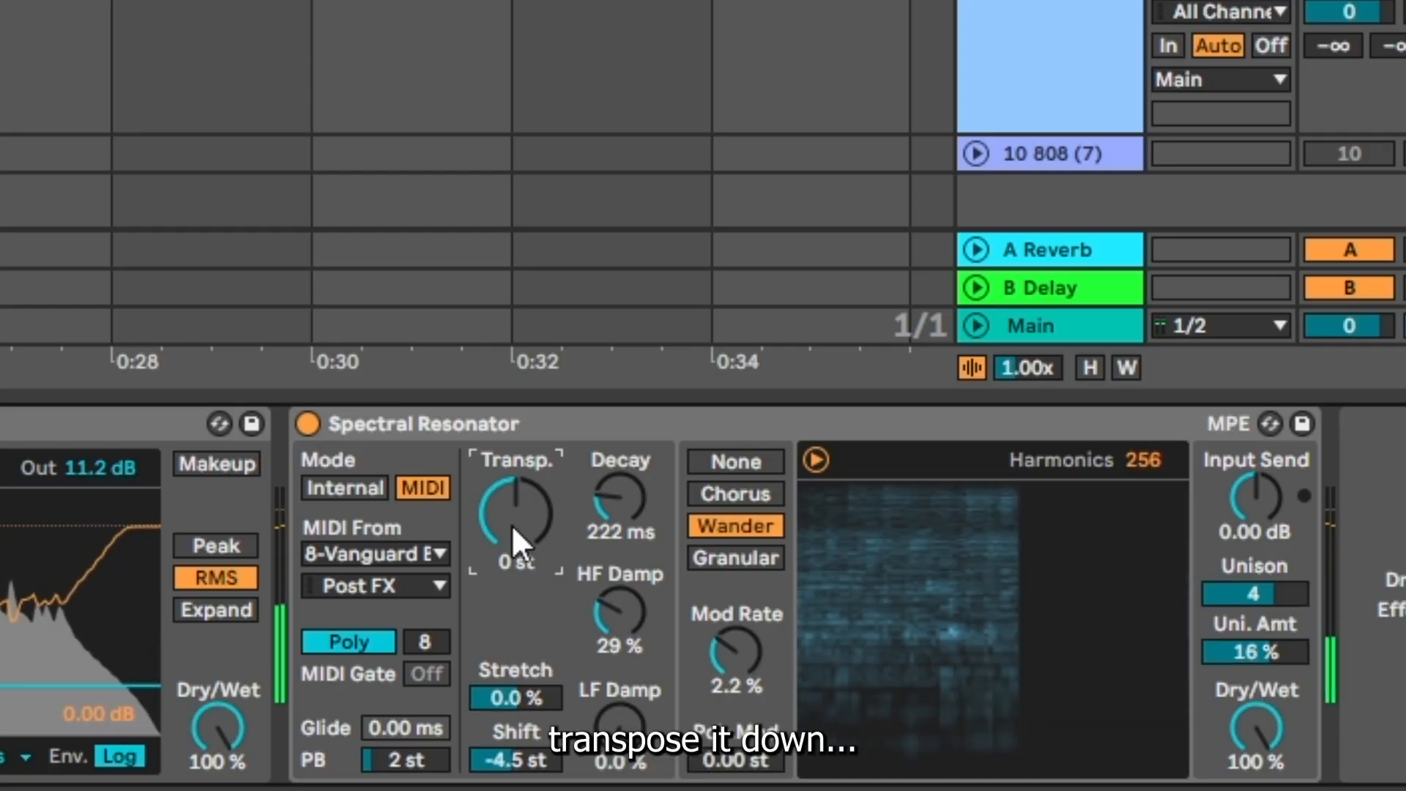
drag(511, 524, 511, 542)
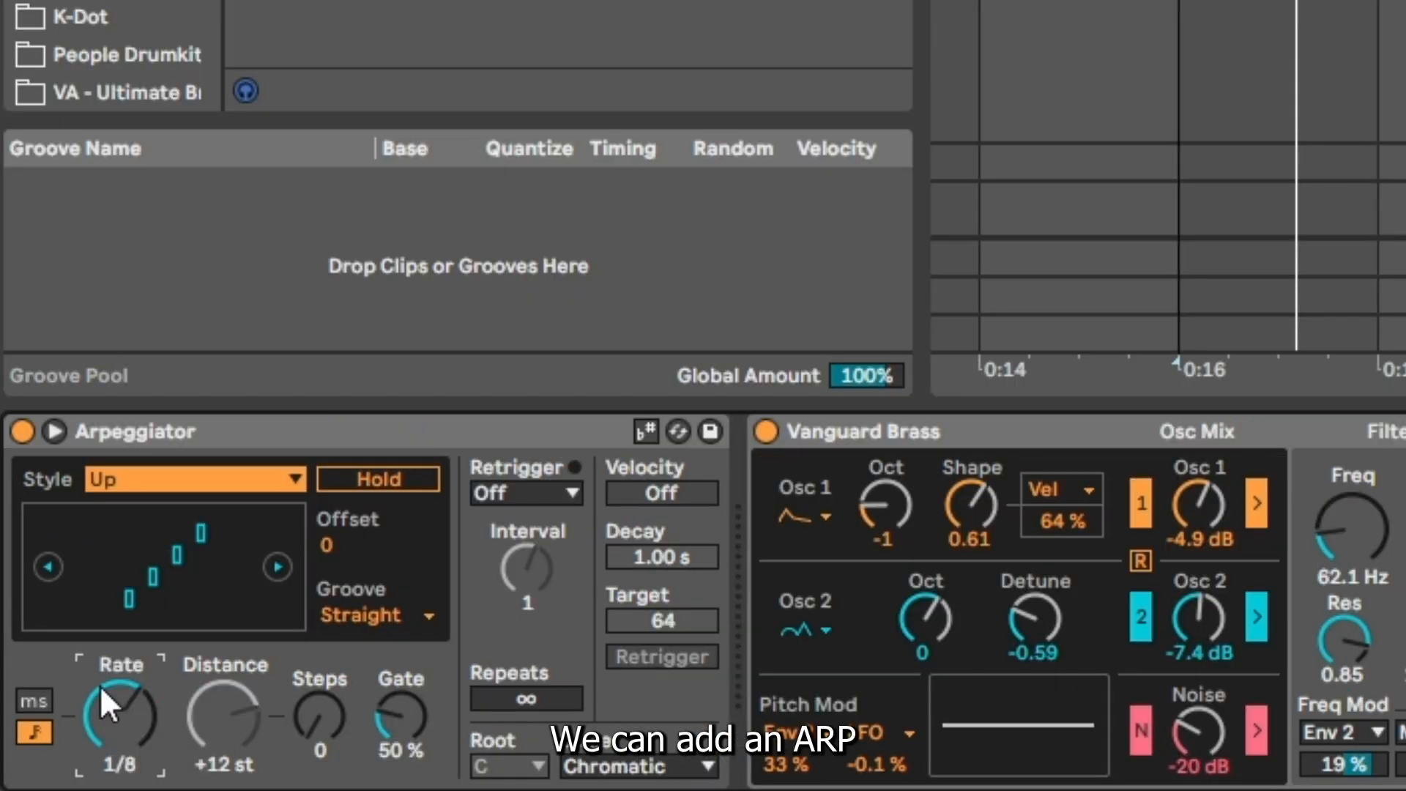
Lower the Spectral Resonator's Dry/Wet to 94 % and draw automation on the Vanguard Brass chord track
scroll(101, 687, down, 2)
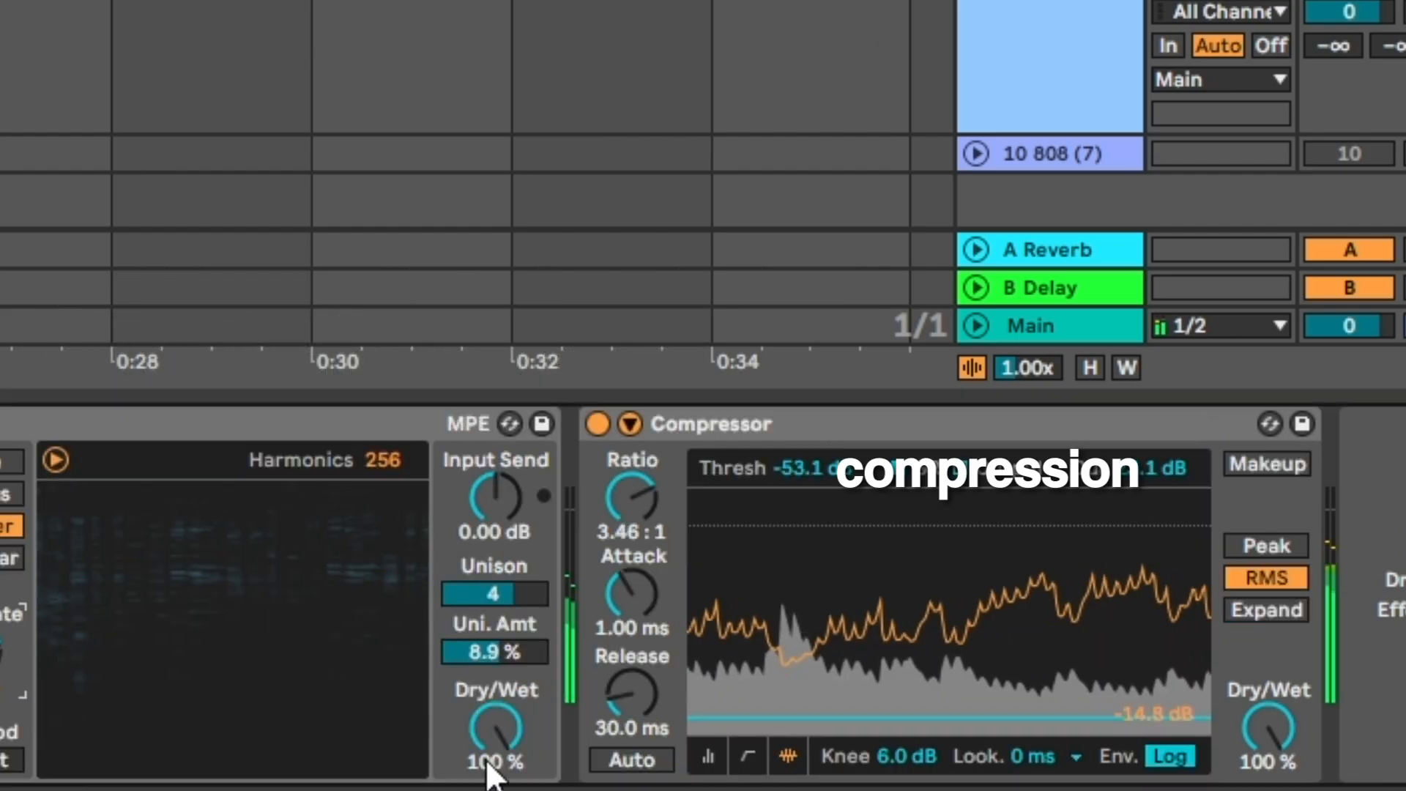
drag(484, 725, 484, 738)
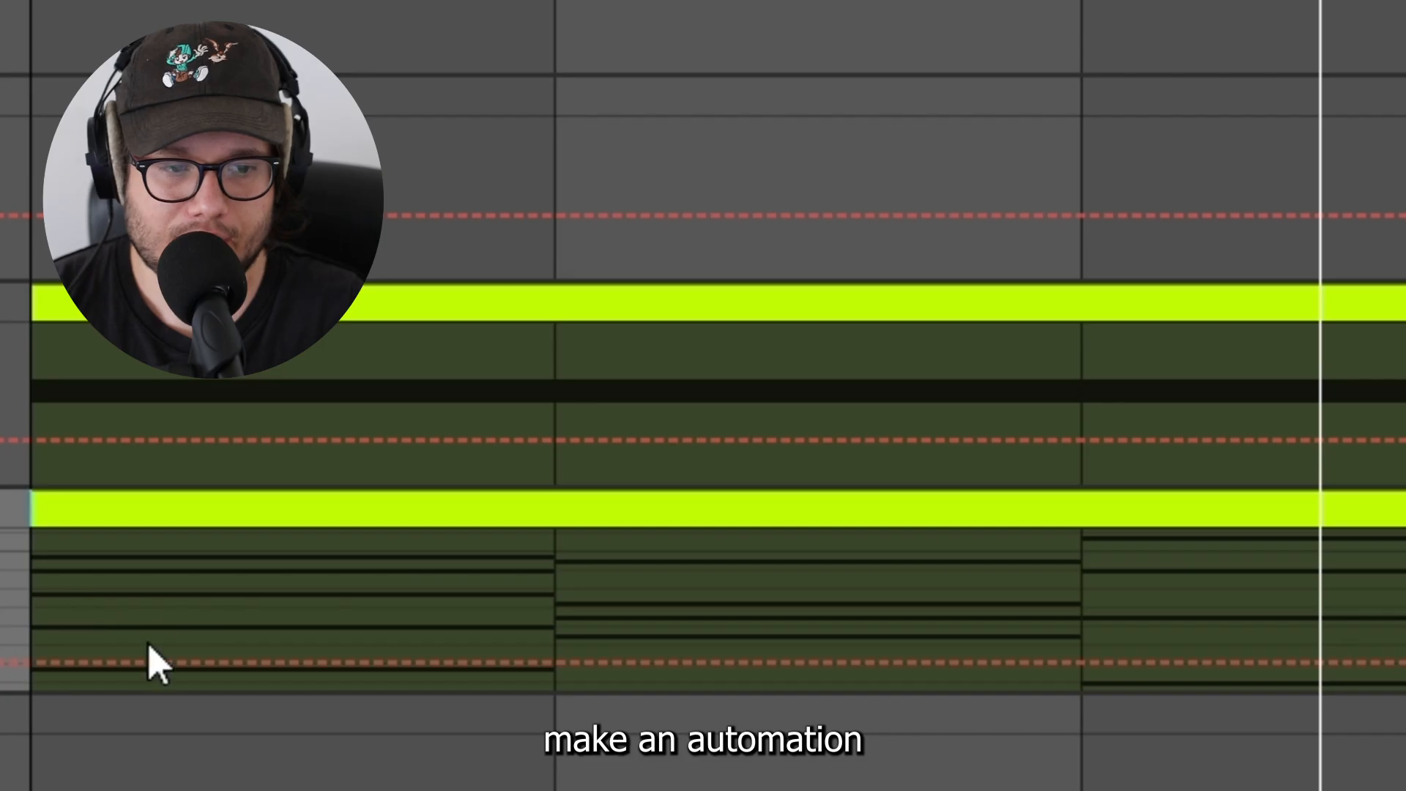
key(b)
click(52, 632)
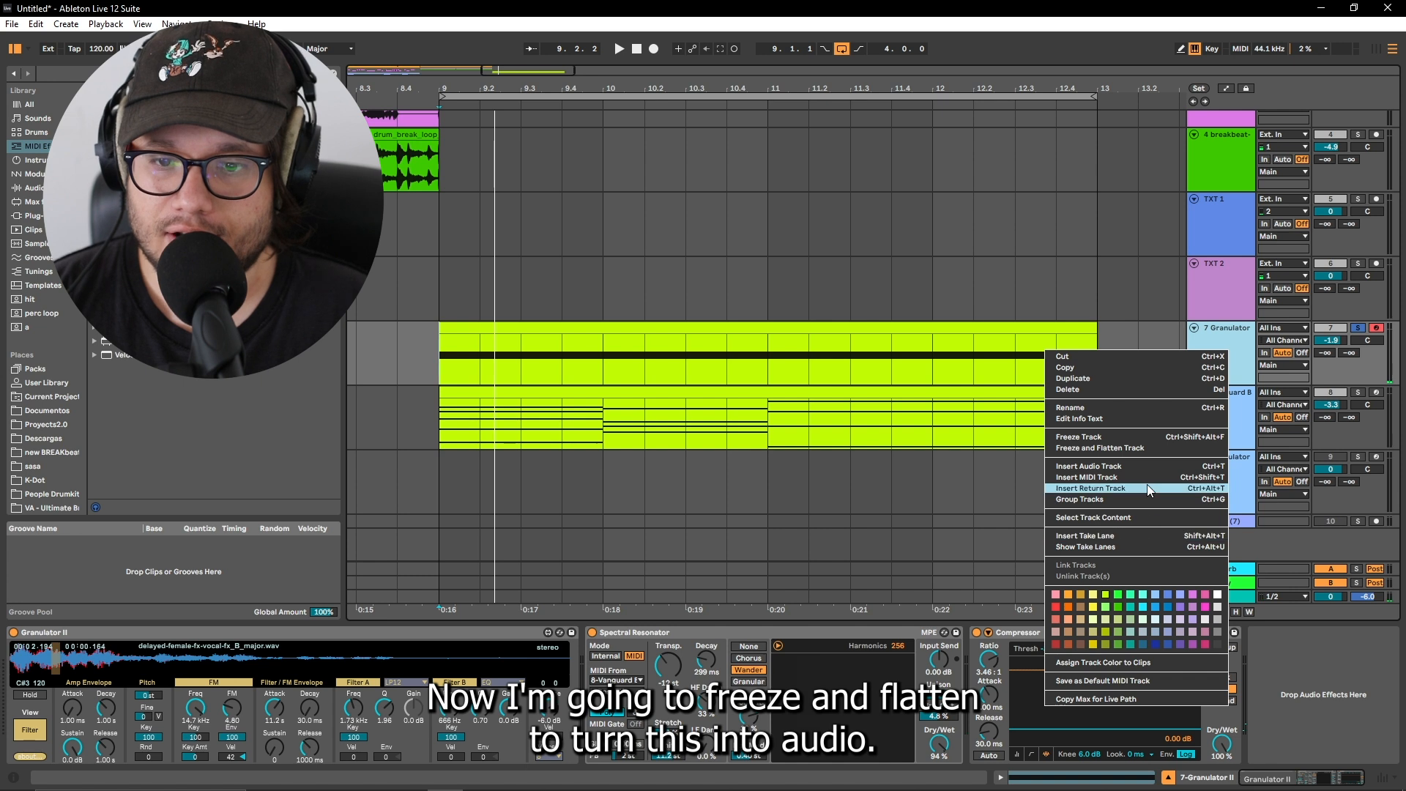
Freeze and flatten the 7 Granulator II and 8 Vanguard Brass tracks into audio, keeping a duplicate of the chord track as MIDI
click(1146, 450)
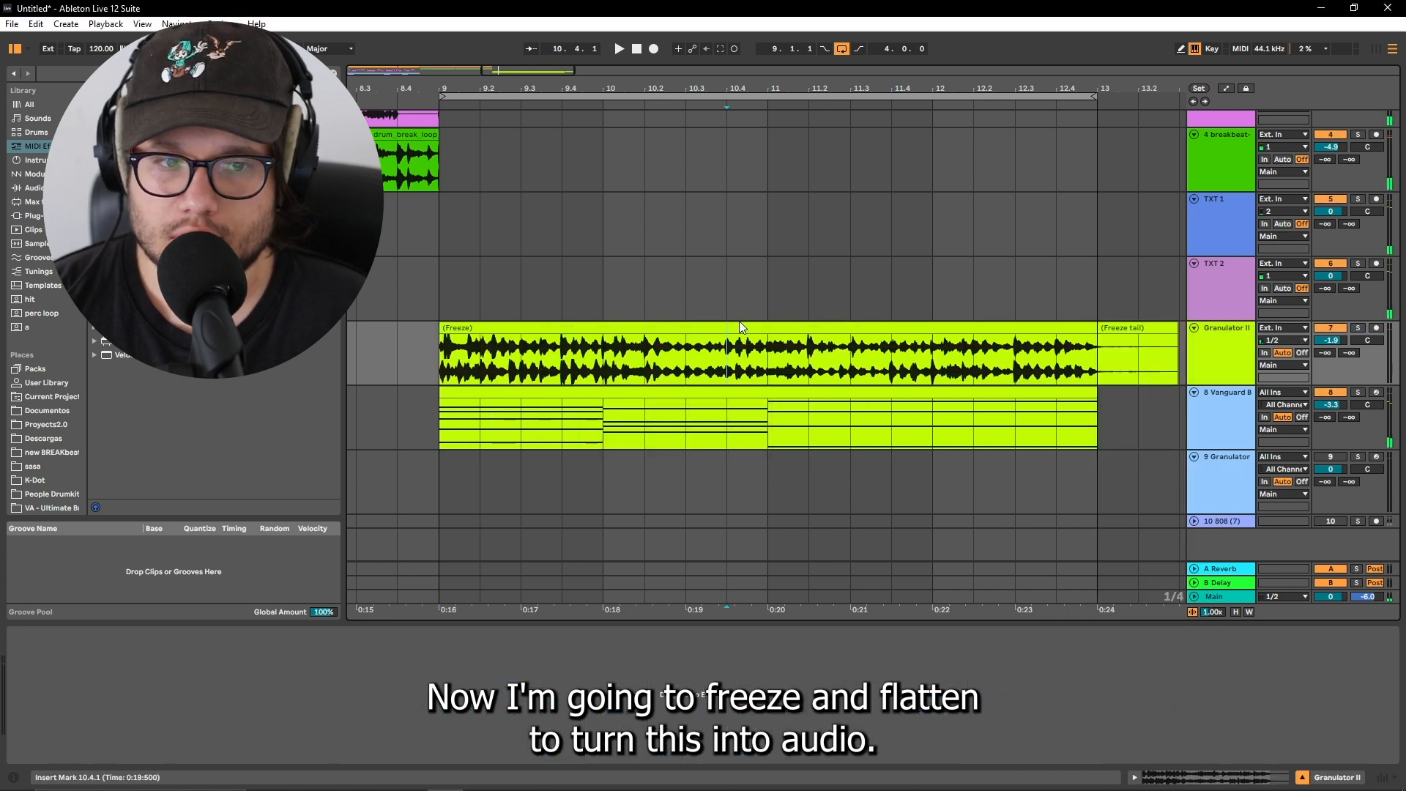
click(1221, 313)
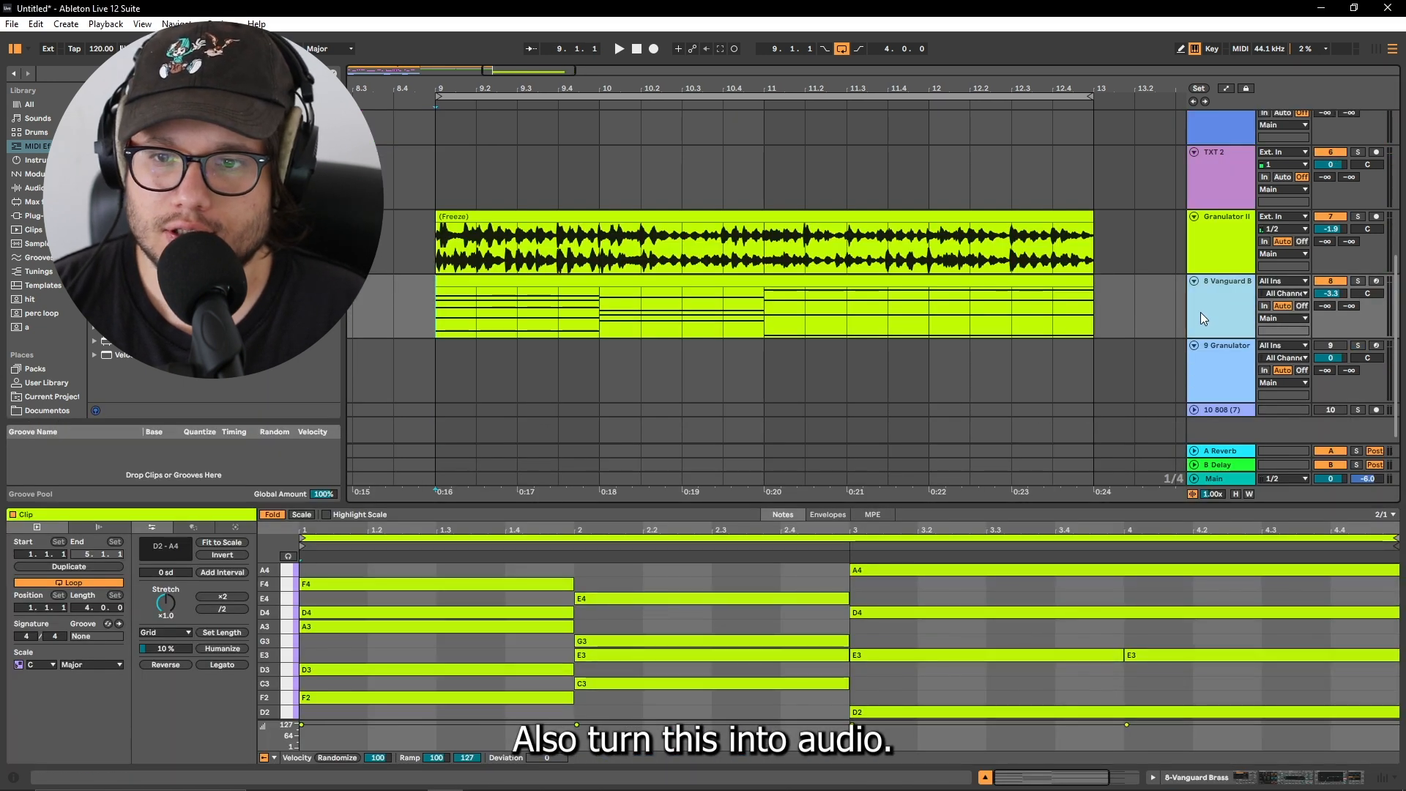
key(ctrl+d)
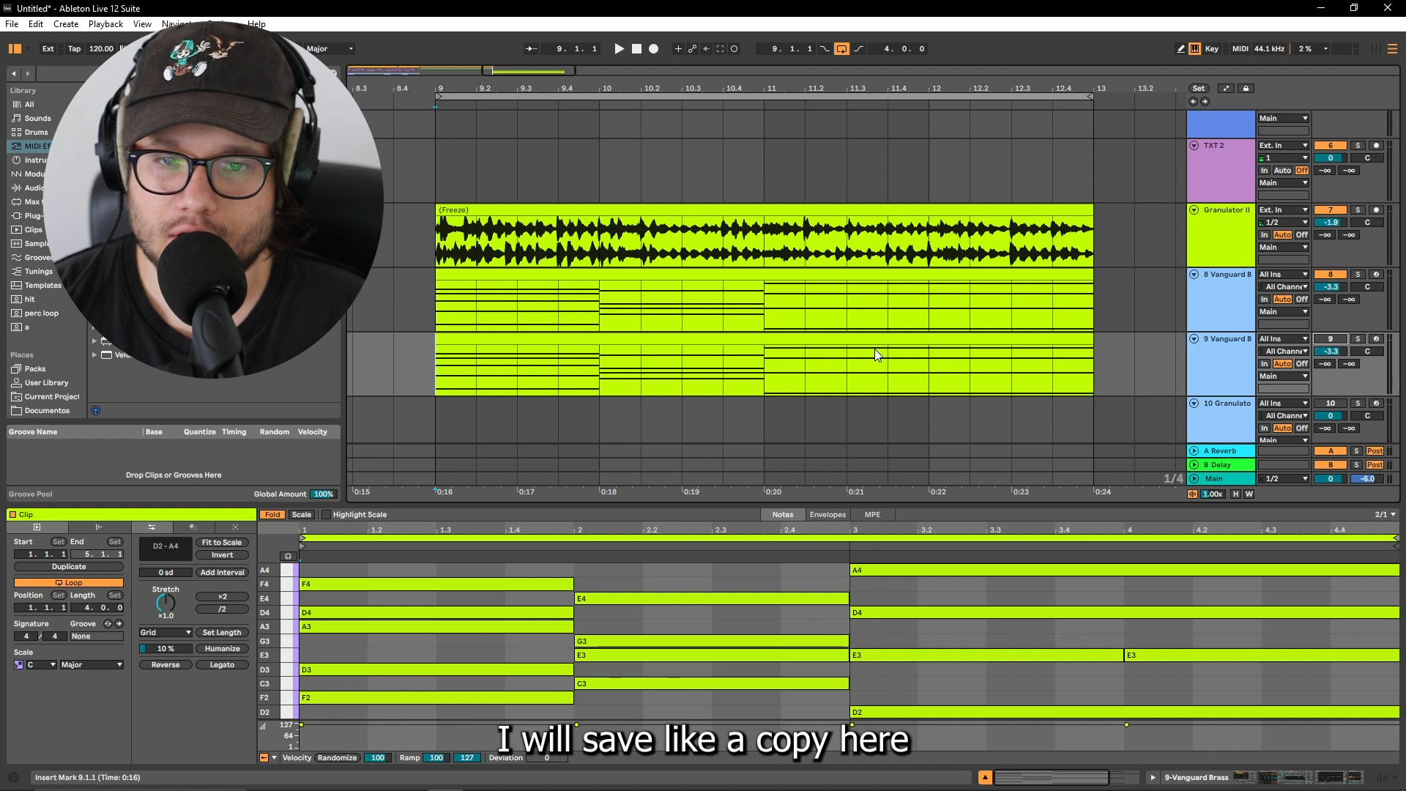
click(757, 339)
scroll(737, 347, up, 1)
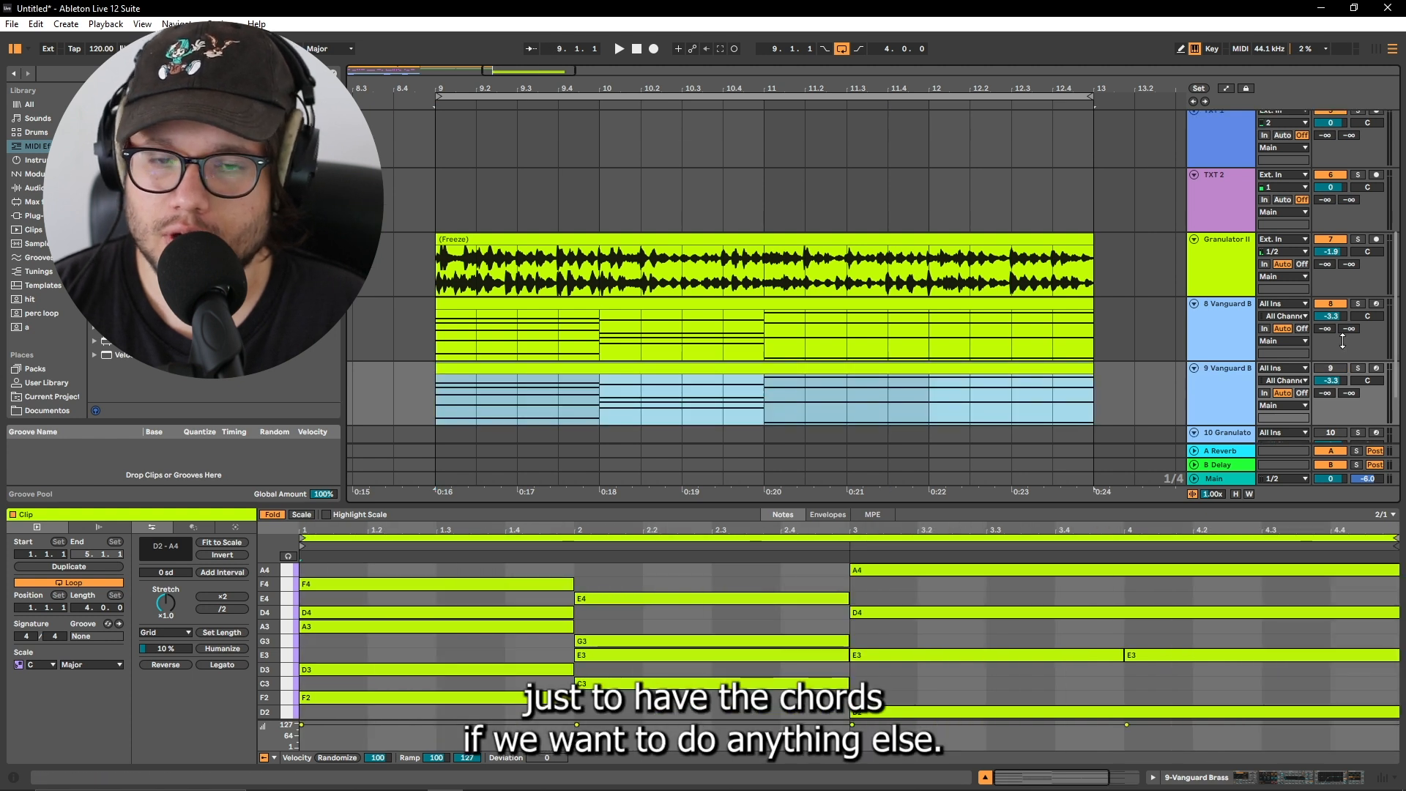
right_click(1211, 330)
click(1271, 427)
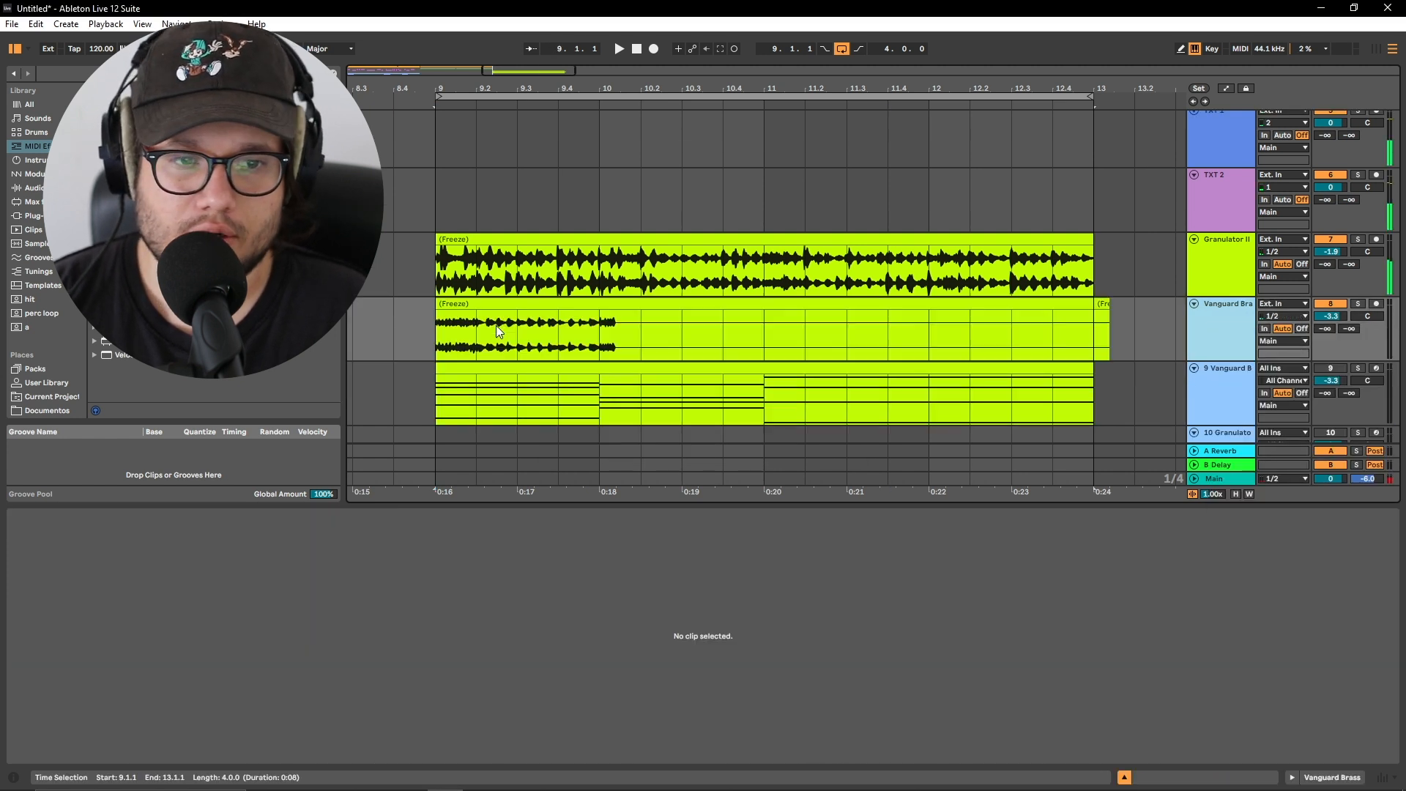
Solo the flattened Granulator II and Vanguard Brass tracks and cut out the first beat of the Vanguard Brass audio at bar 9
scroll(462, 311, up, 3)
scroll(462, 310, up, 3)
ctrl+click(1357, 239)
ctrl+click(1358, 304)
drag(465, 304, 672, 303)
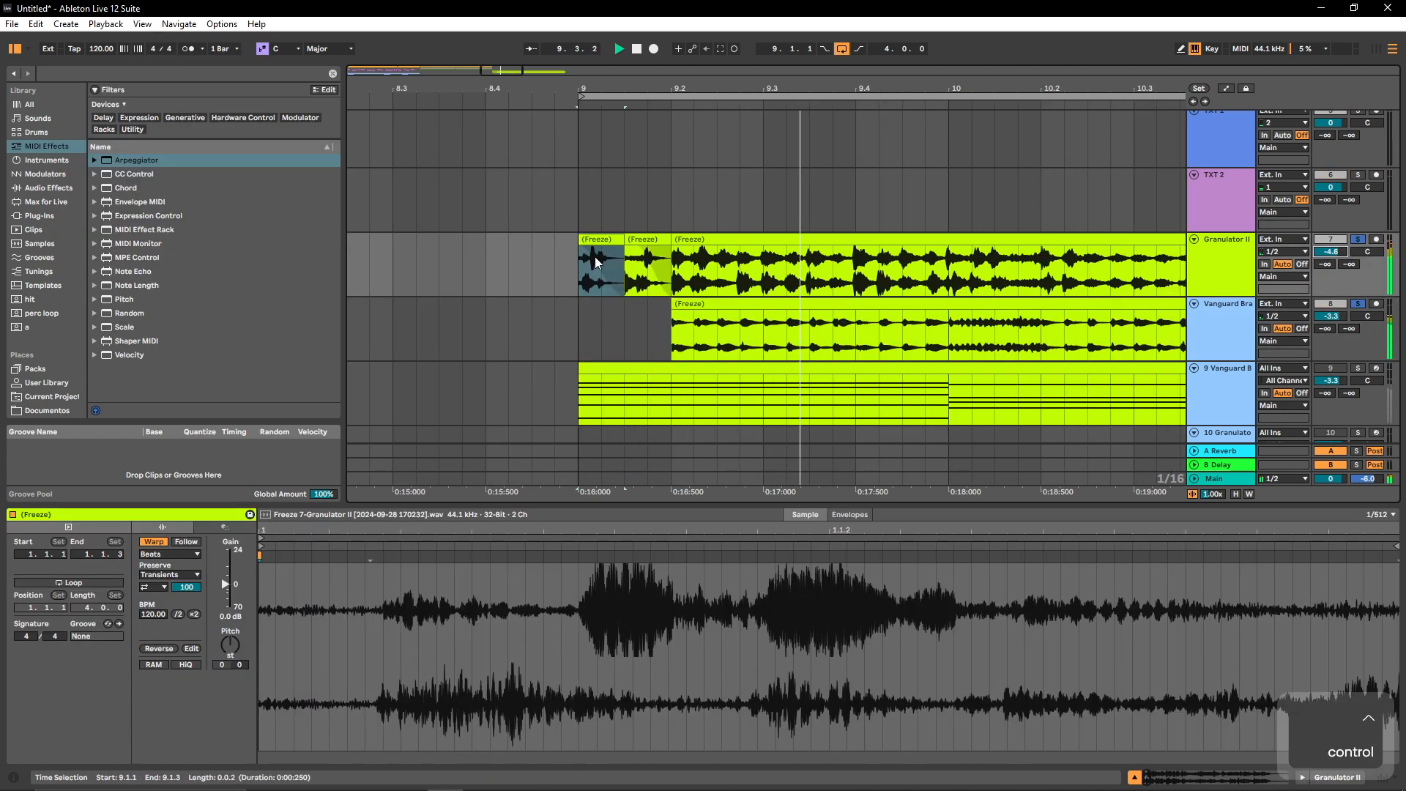
Change the warp mode of the first Granulator II fragment at 9.1.1 from its Beats setting
click(170, 553)
click(170, 580)
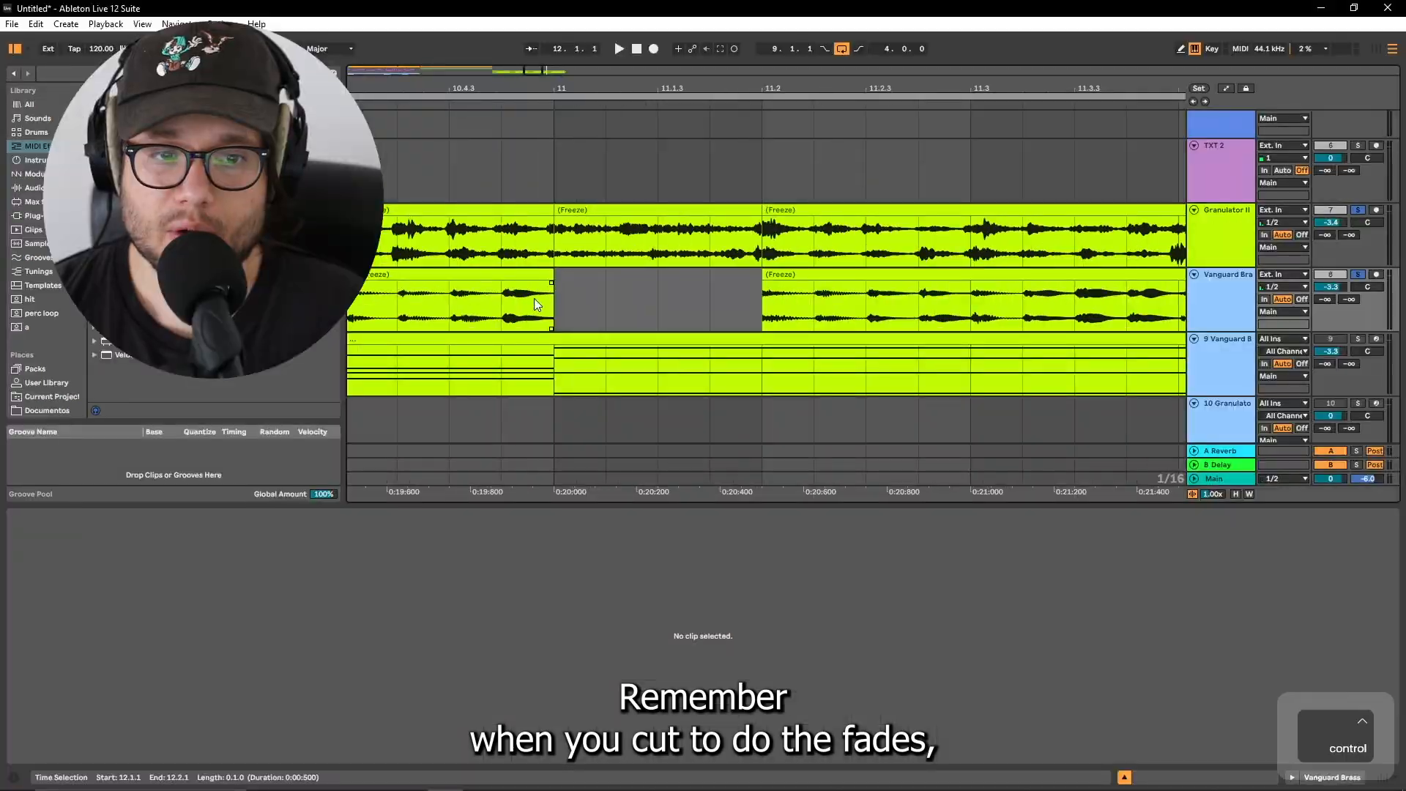
Fade the Vanguard Brass cut edges and layer the first Granulator II fragment on its own track with EQ Eight and a fade-in
scroll(673, 298, up, 10)
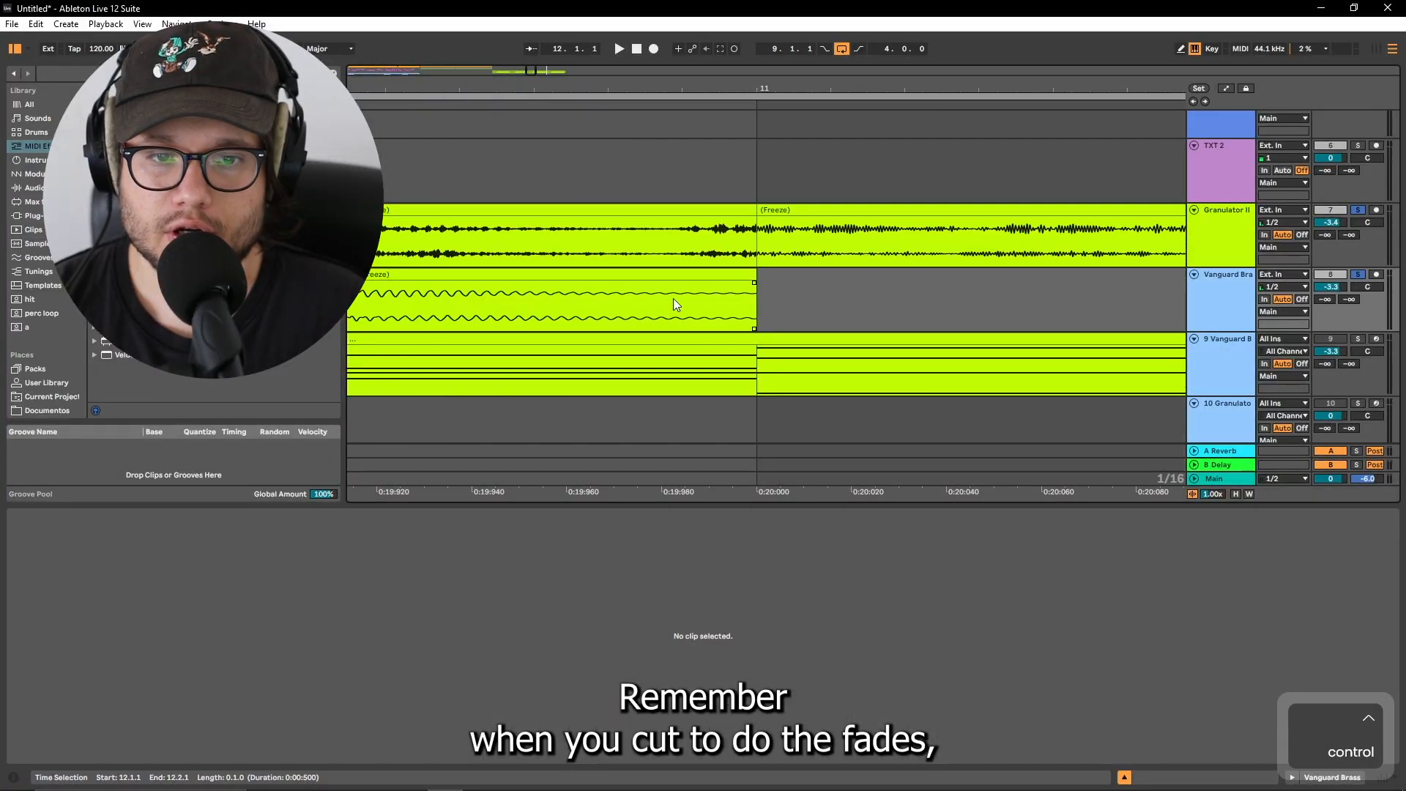
scroll(889, 303, down, 5)
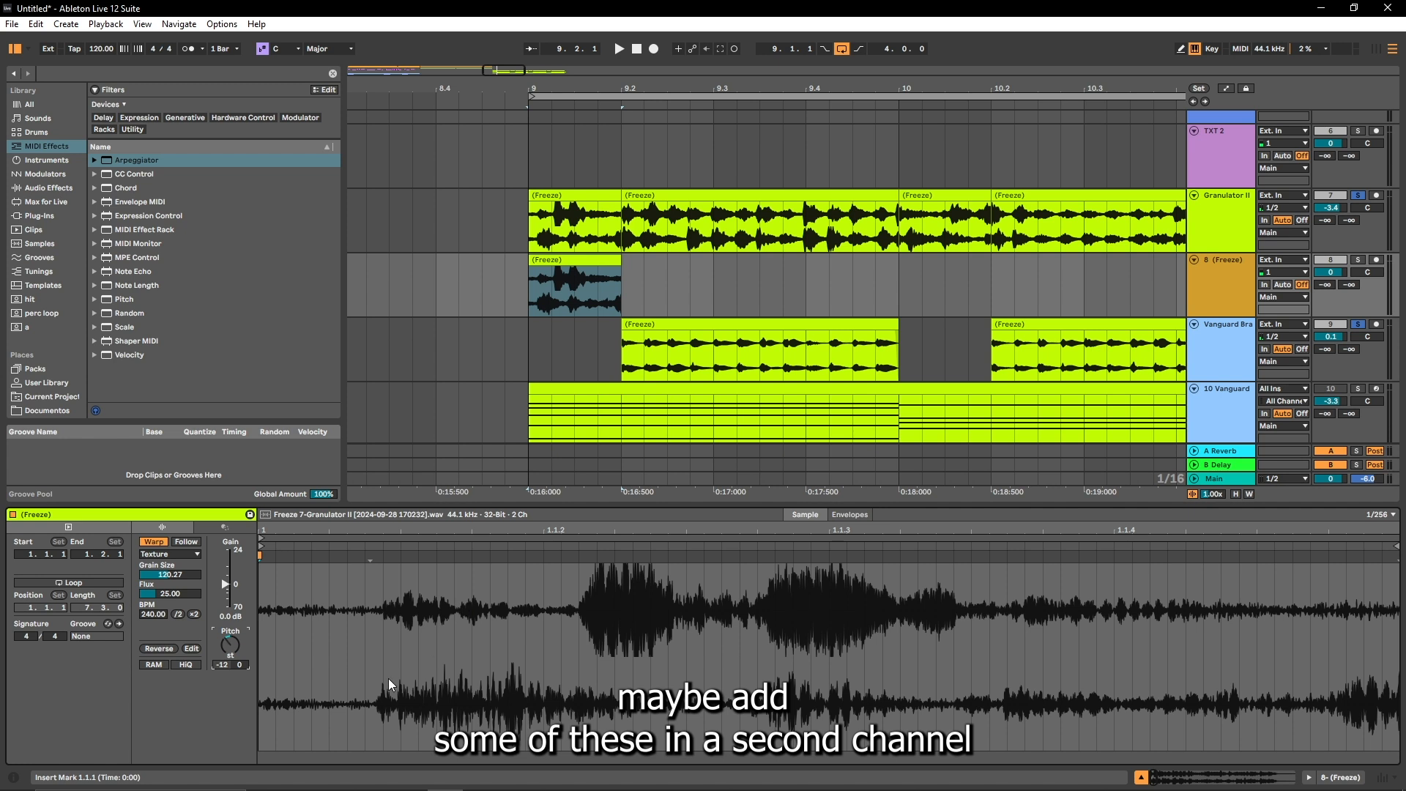
click(74, 188)
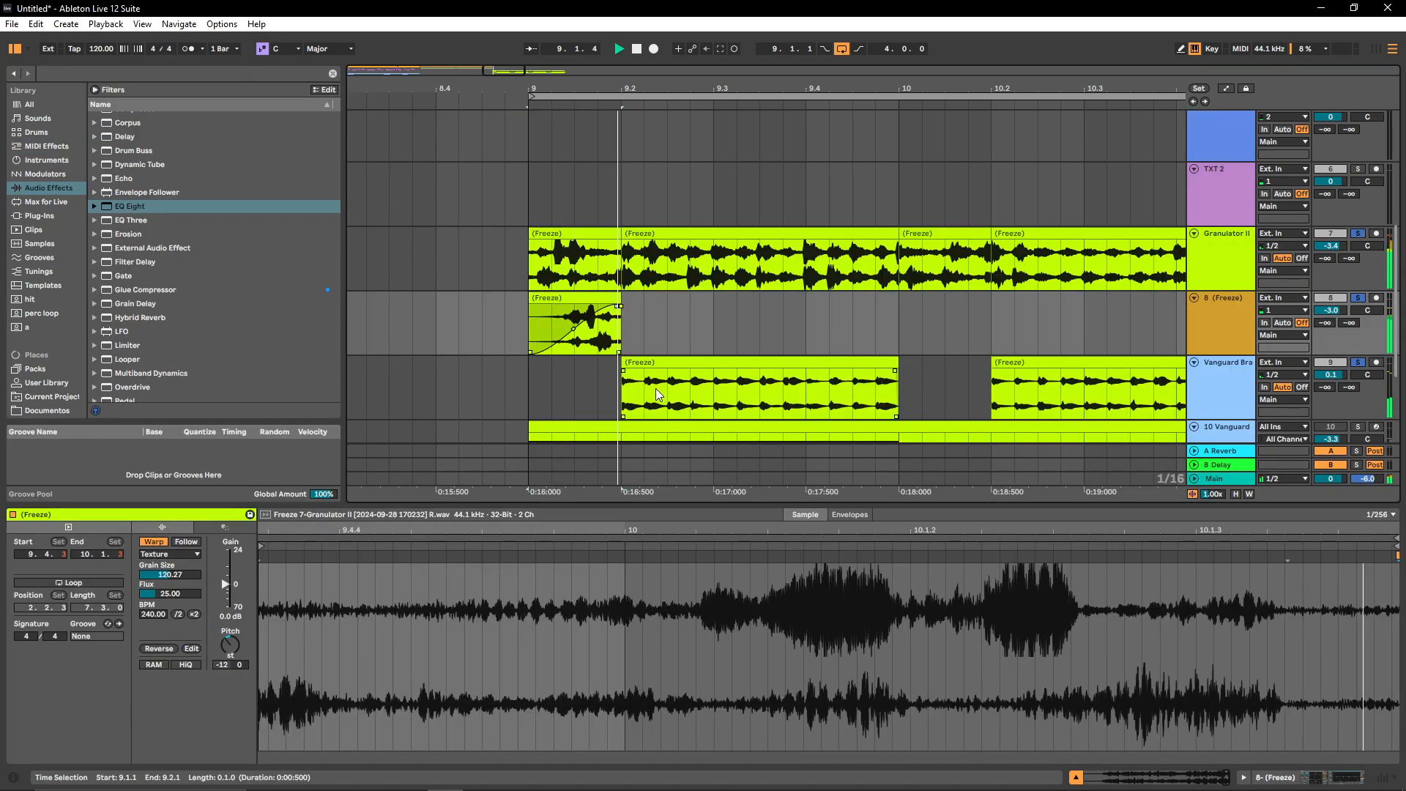
scroll(689, 392, down, 3)
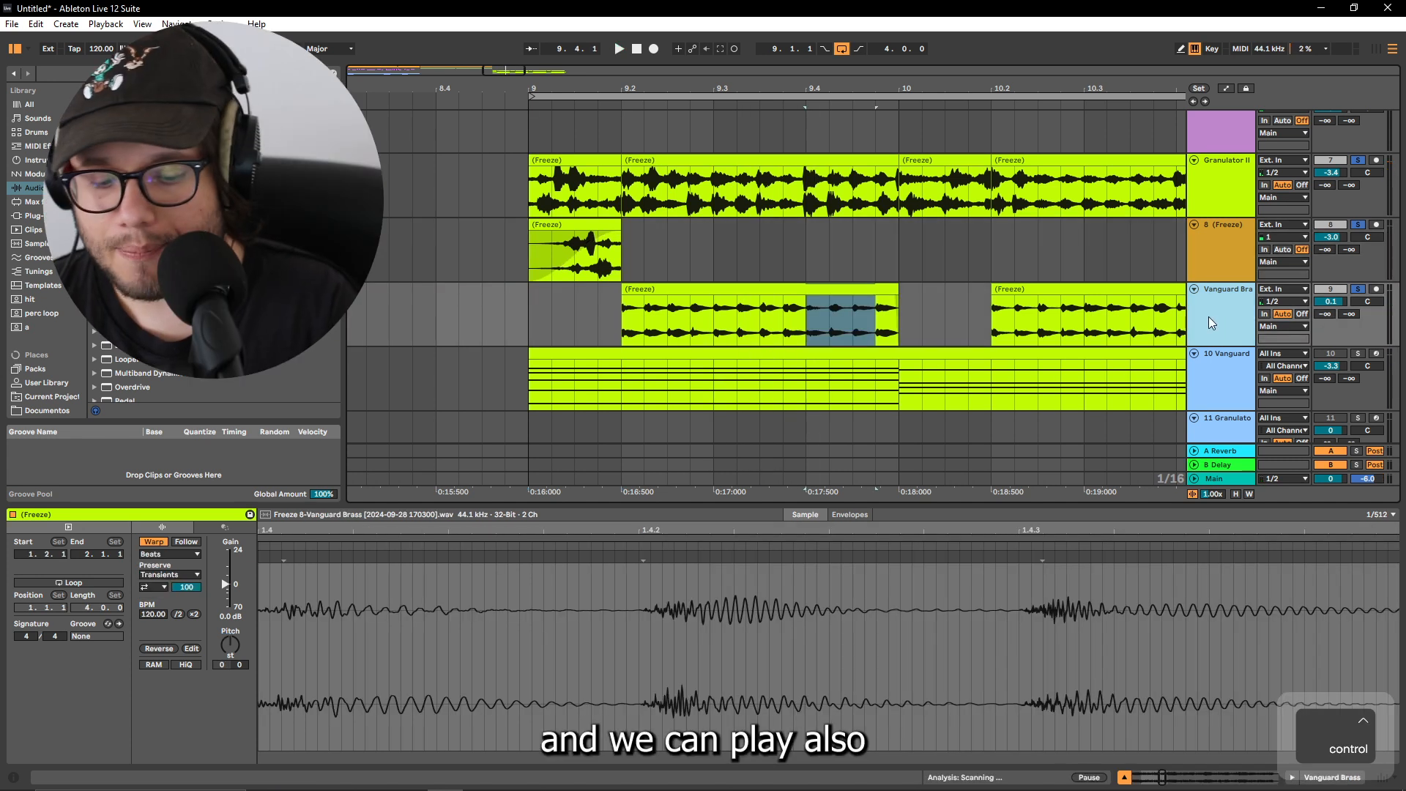
Layer the Vanguard Brass slice from 9.4 to bar 10 on a new track, transposed -12 semitones, and repeat it at 11.2
drag(878, 322, 922, 337)
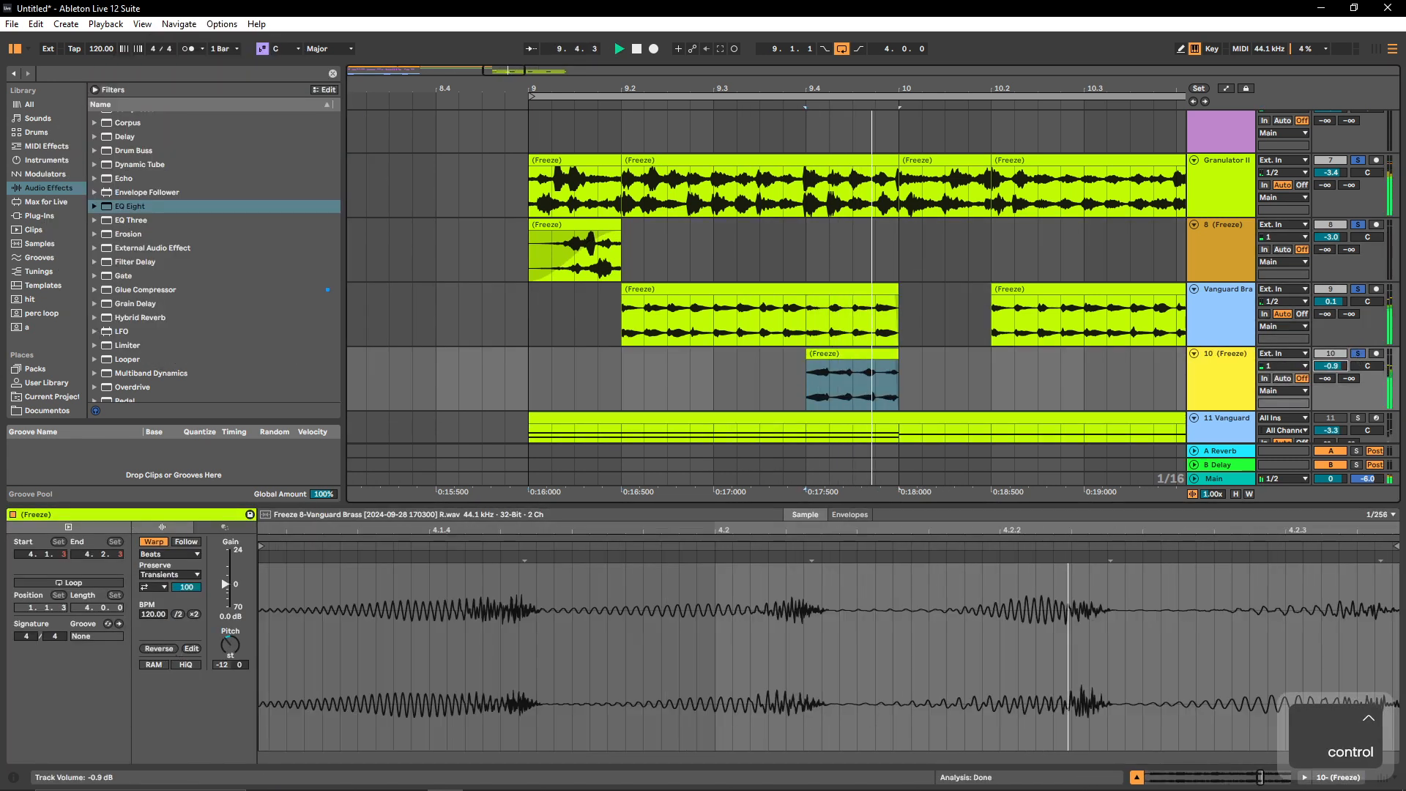
key(space)
key(ctrl+v)
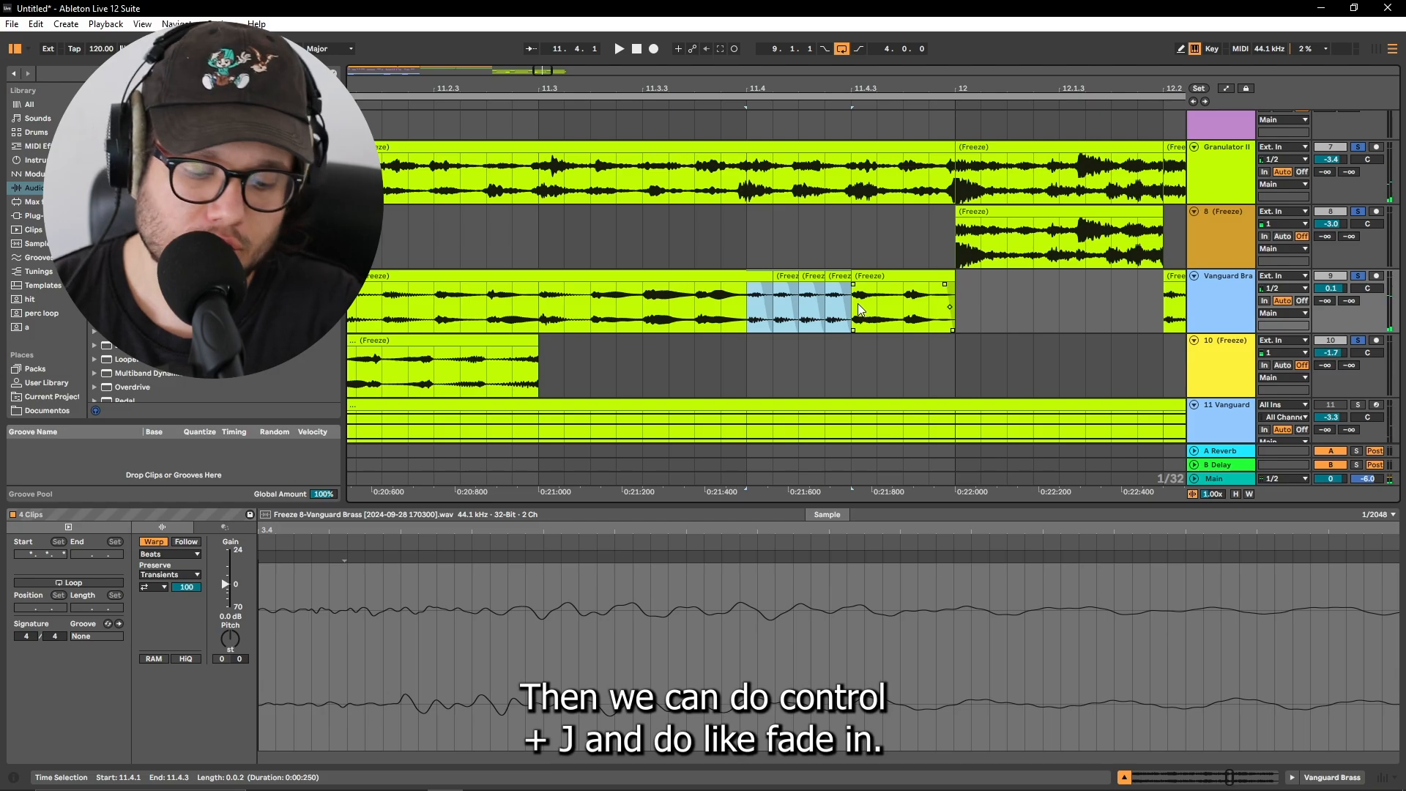
Consolidate the repeated Vanguard Brass slices from 11.4.1 to 11.4.3 into one clip, give it a curved fade-in and audition it
key(ctrl+j)
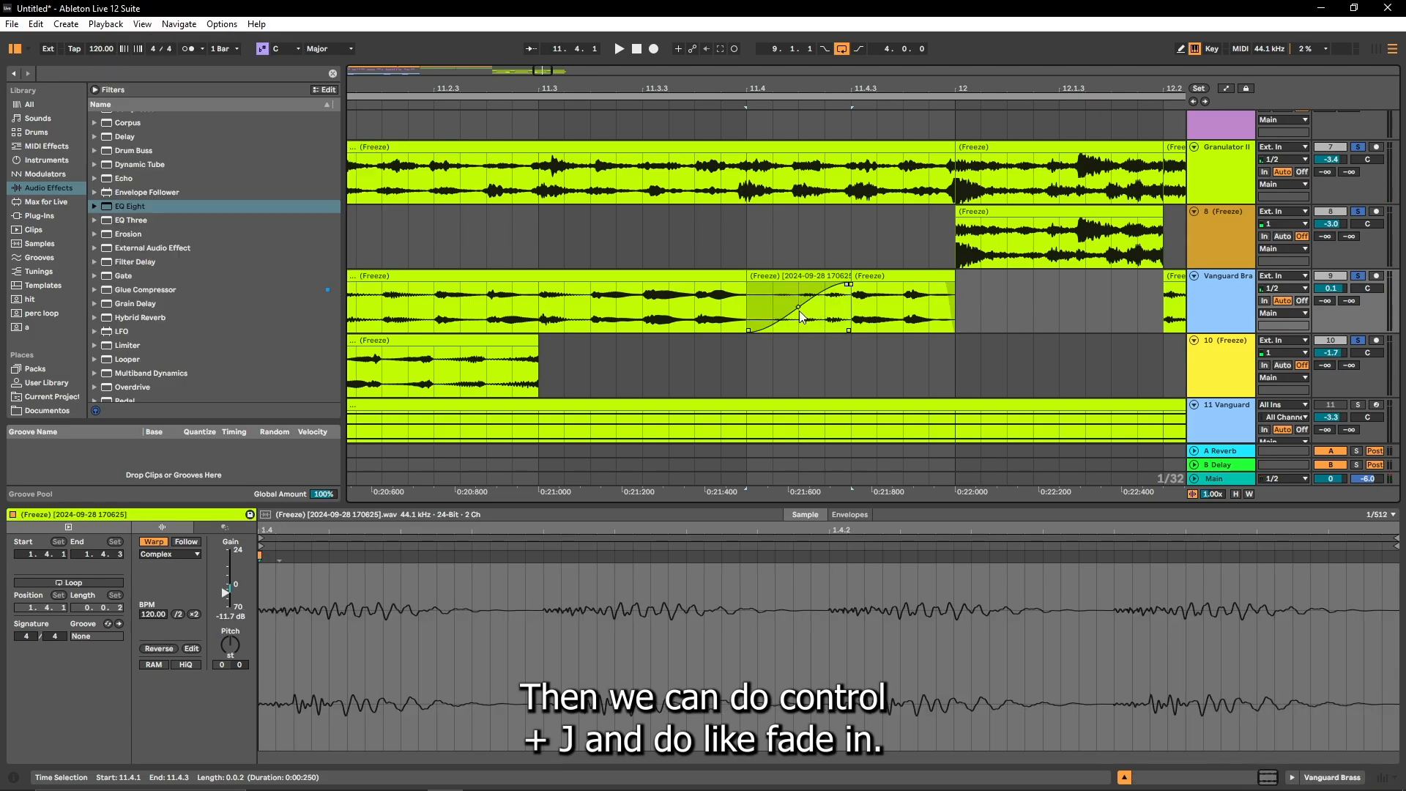
key(space)
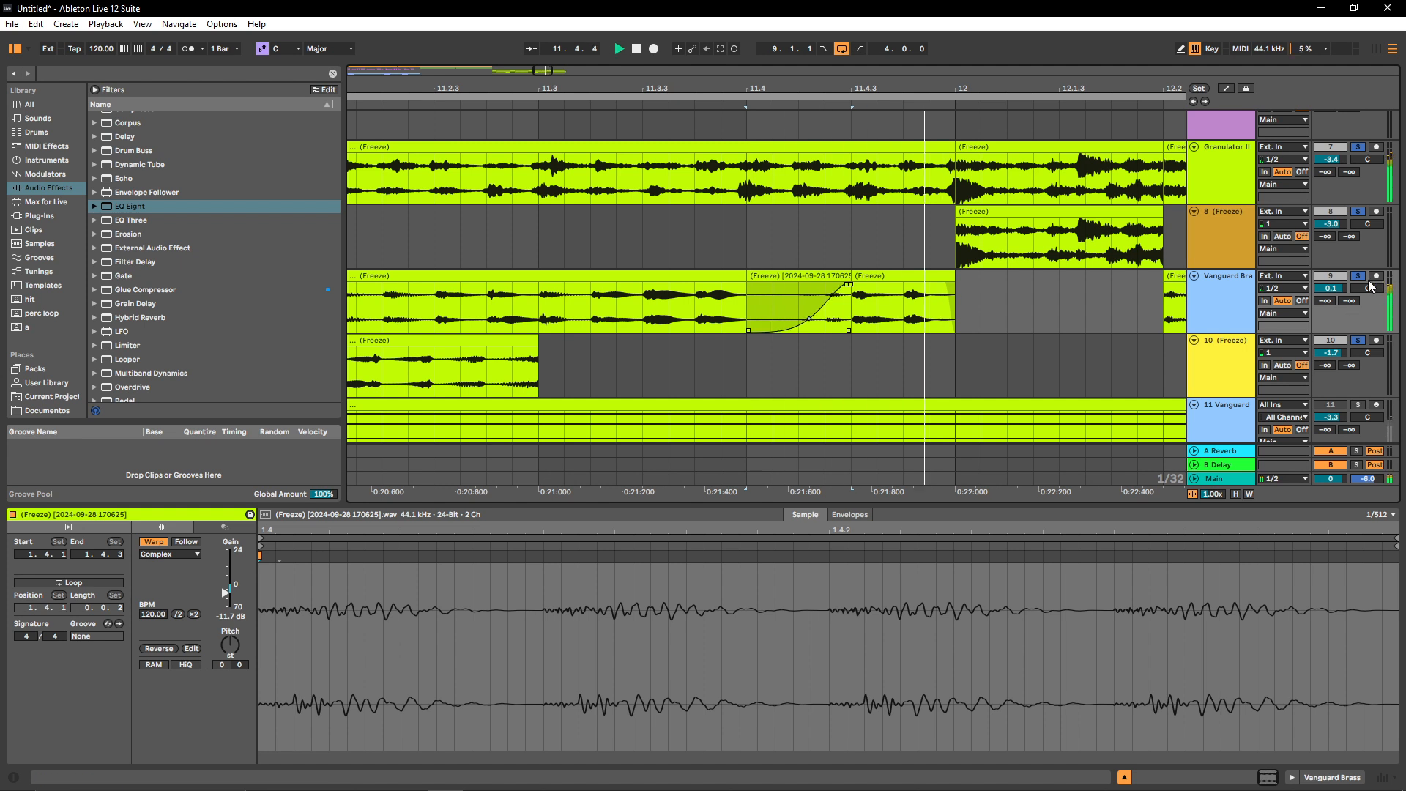
key(space)
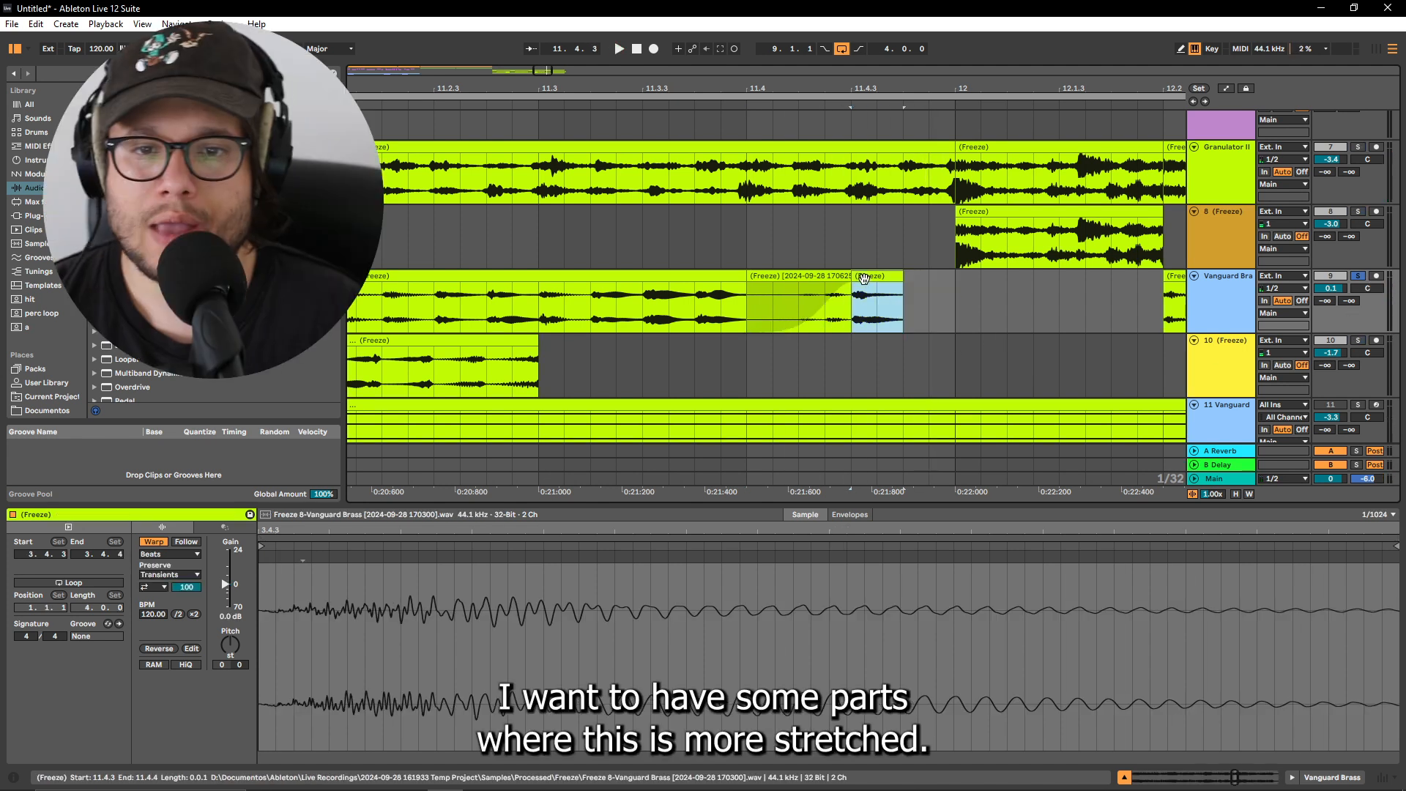
Stretch the Vanguard Brass and Granulator II slices at 11.4.3 by doubling their clip BPM, and fade in the Granulator II slice
click(192, 615)
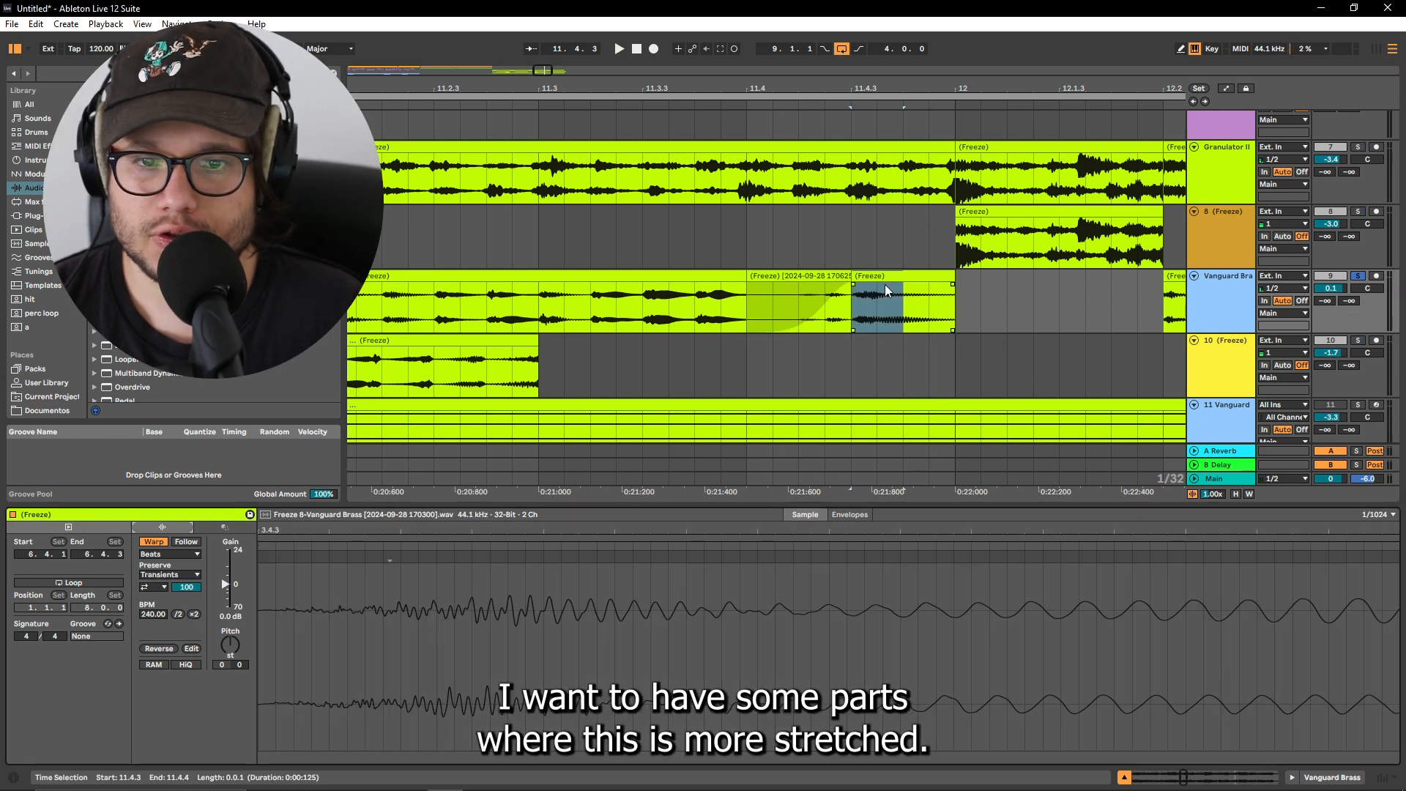
click(194, 614)
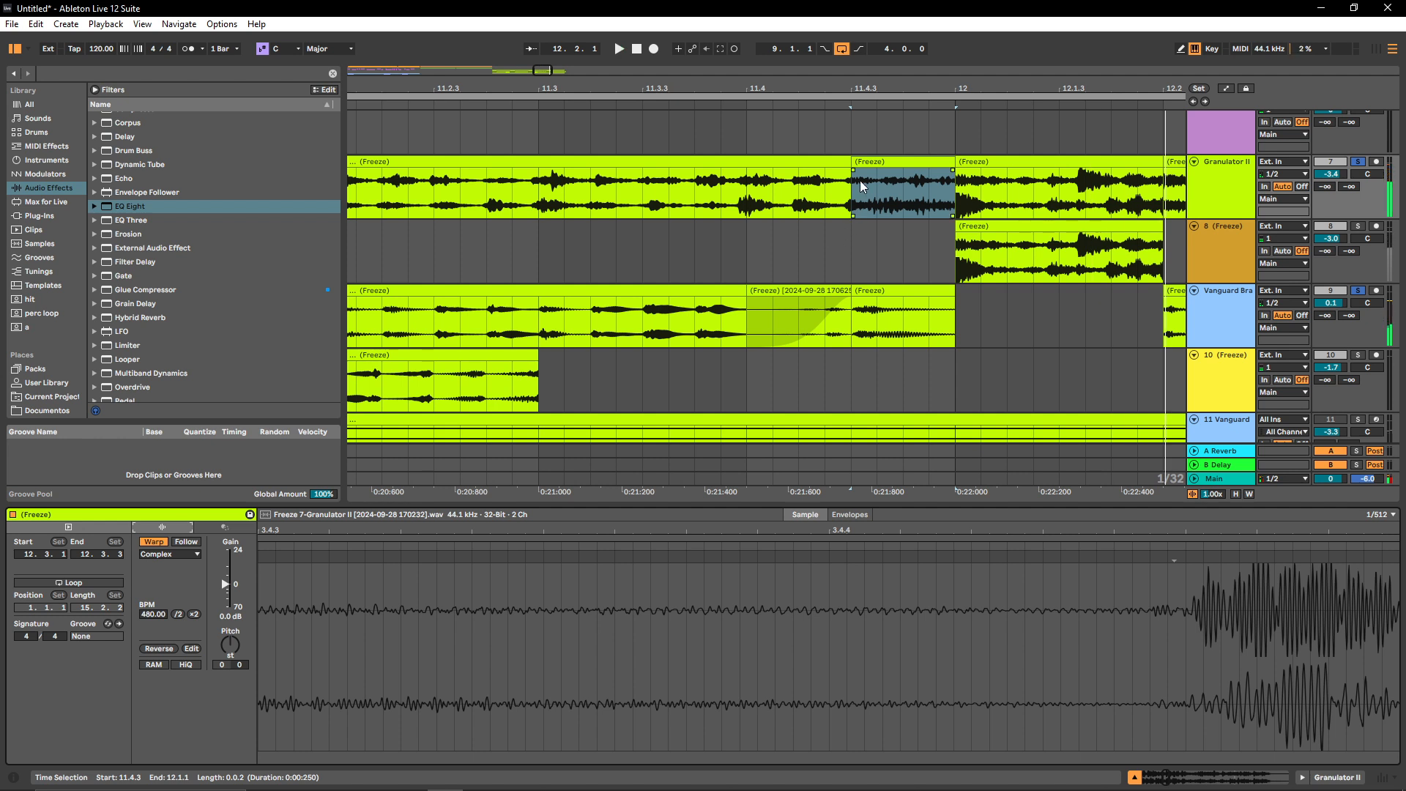
drag(853, 171, 965, 178)
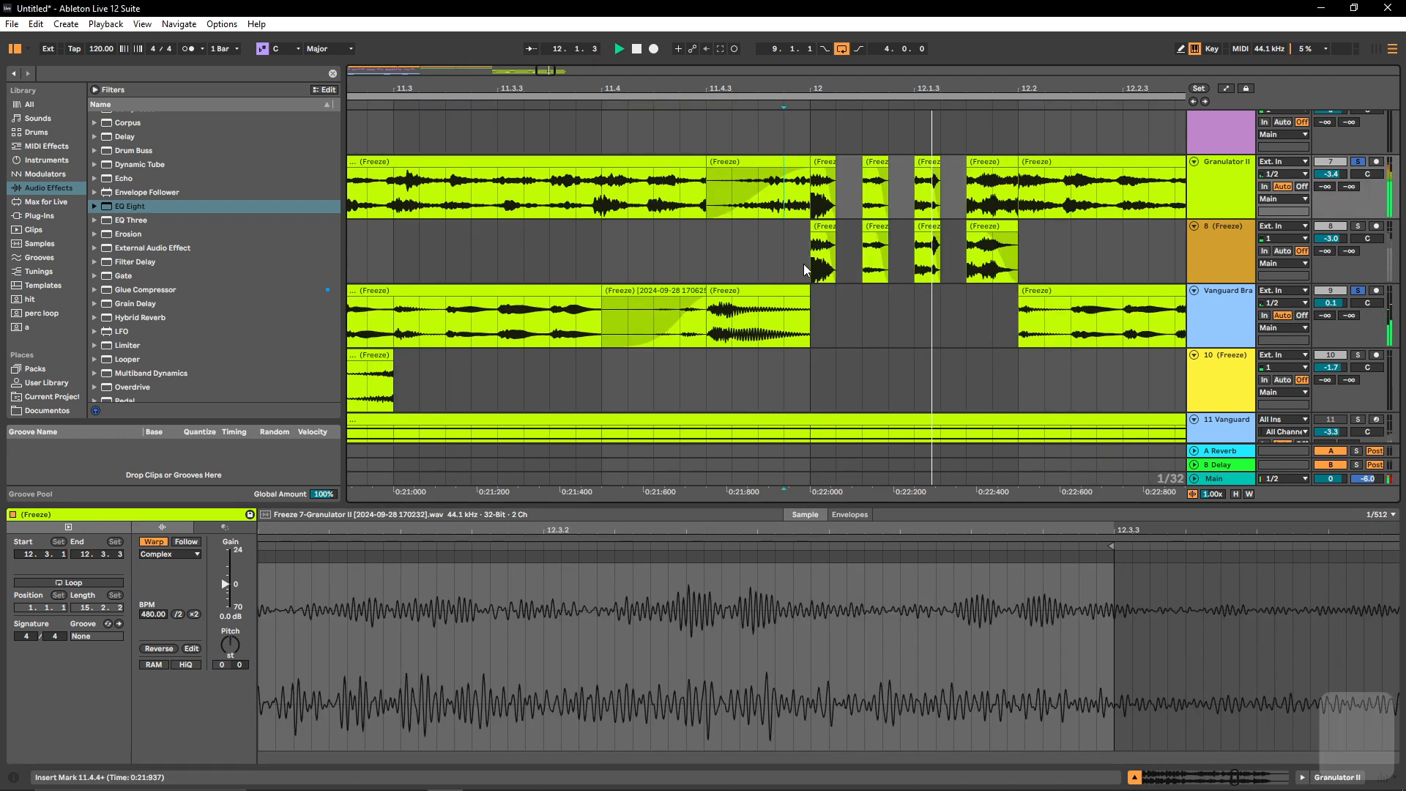
Play back the chopped and layered Granulator II and Vanguard Brass audio from bar 9
scroll(807, 271, down, 5)
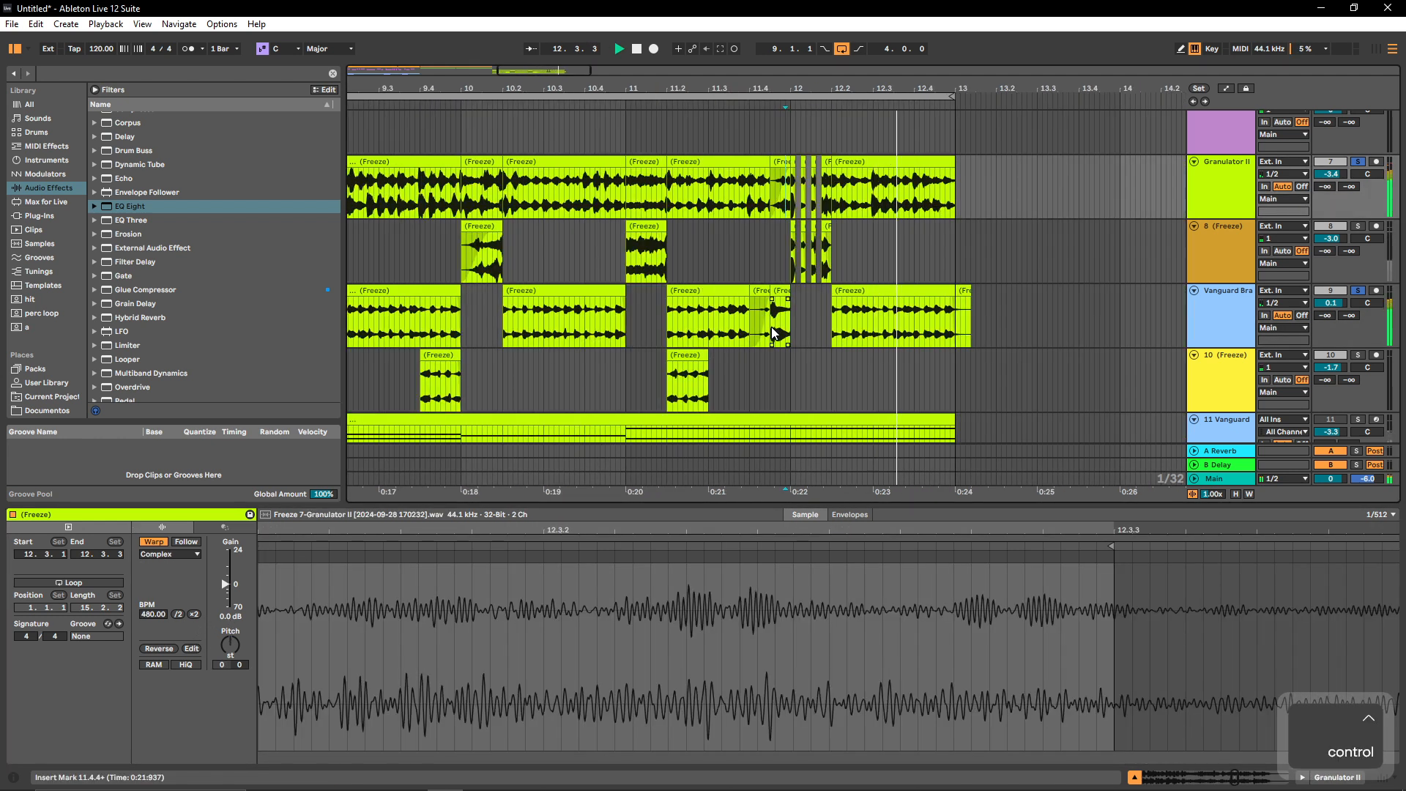
click(551, 374)
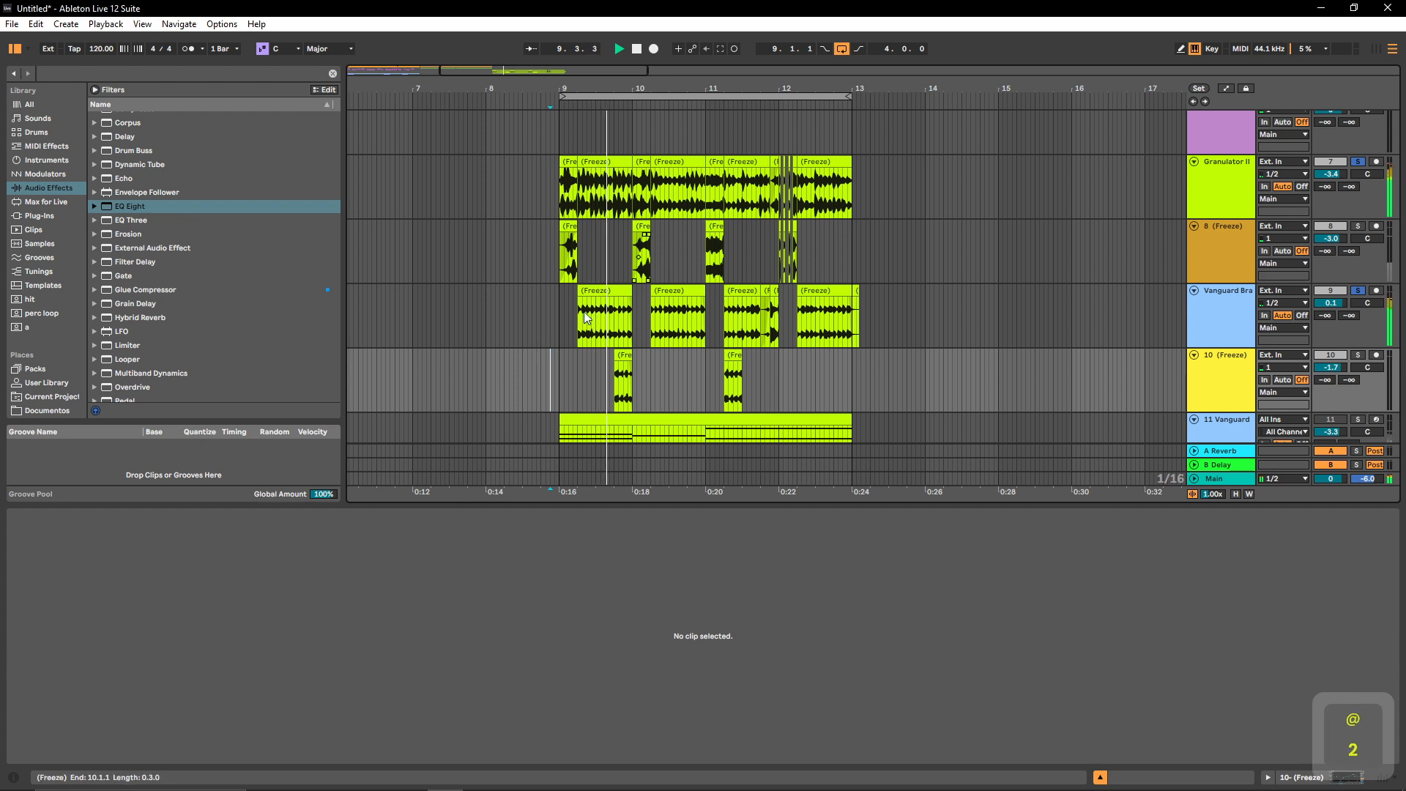
click(564, 323)
On the MIDI Vanguard Brass chord track, shorten the envelope decay to 956 ms and add Hybrid Reverb after Chorus-Ensemble
scroll(566, 329, down, 2)
scroll(674, 326, down, 3)
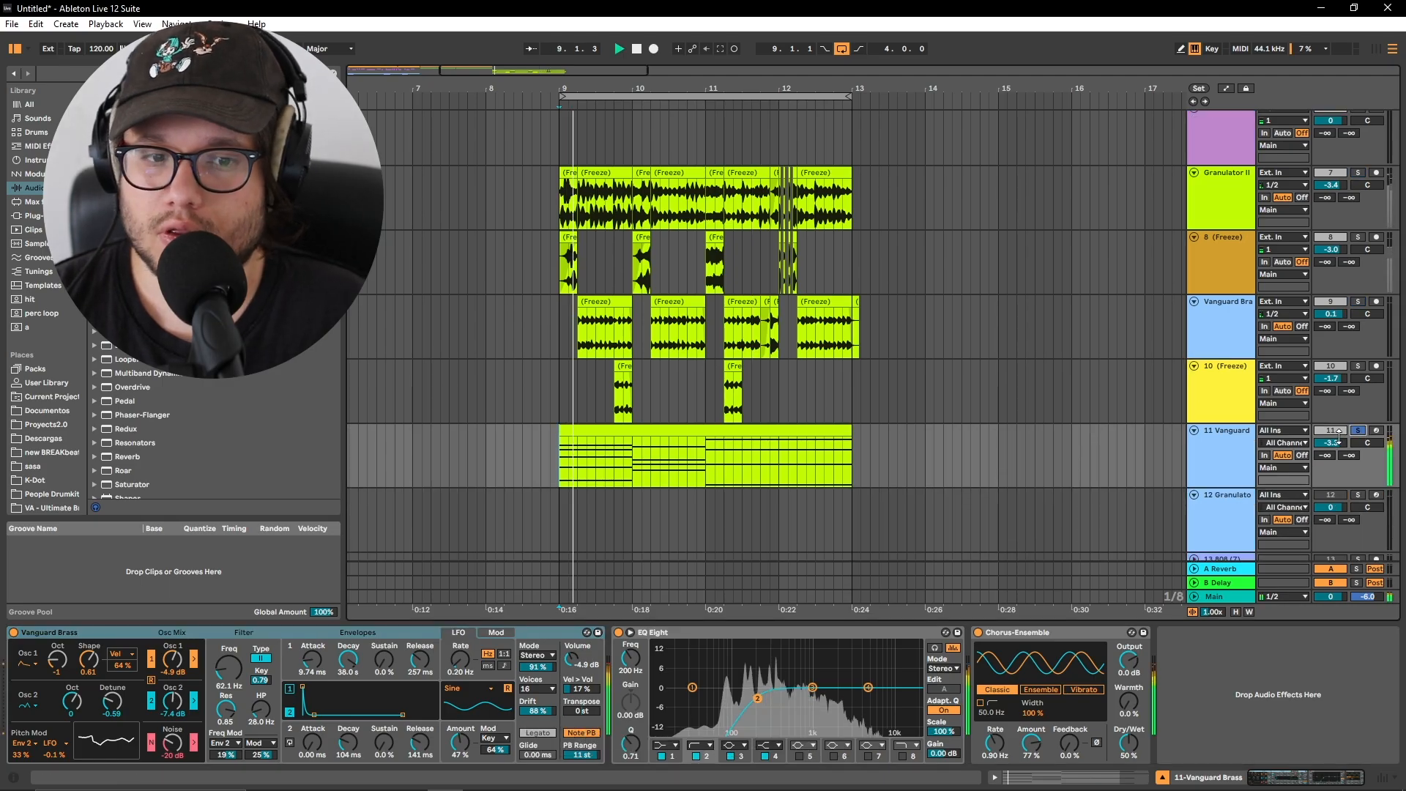
drag(346, 663, 346, 703)
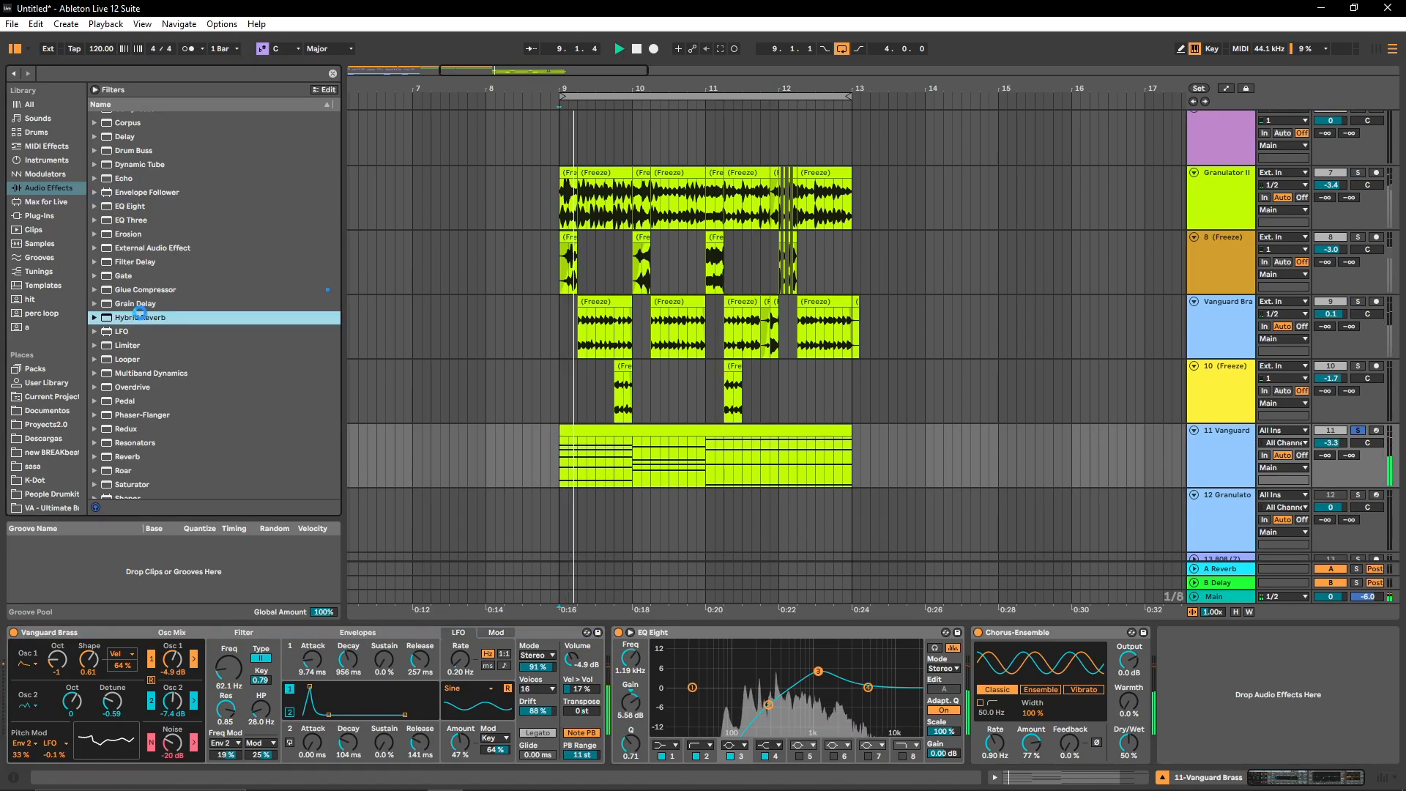
drag(157, 308, 1264, 734)
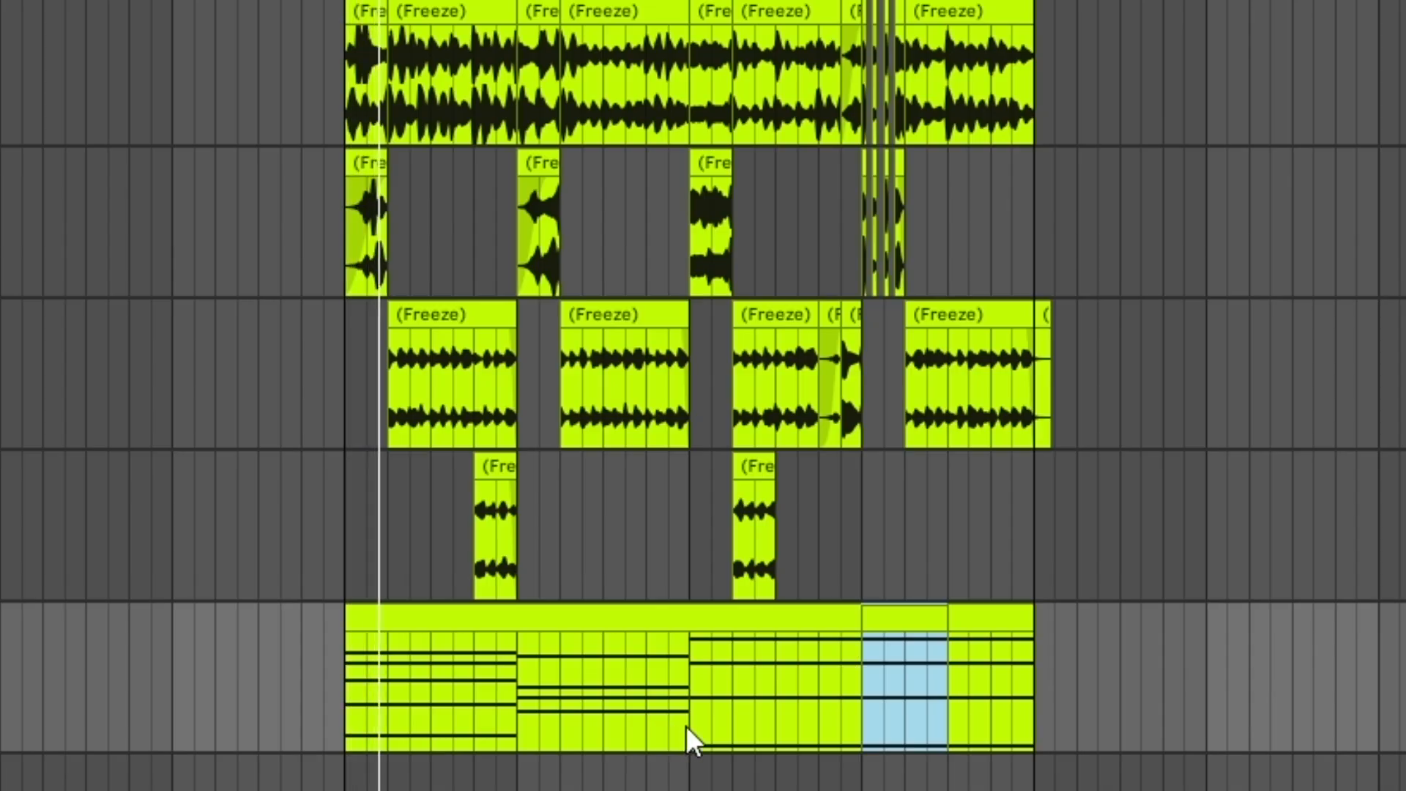
Duplicate the bar 11 chord over bar 12 on the MIDI Vanguard Brass track
drag(686, 726, 854, 718)
key(ctrl+d)
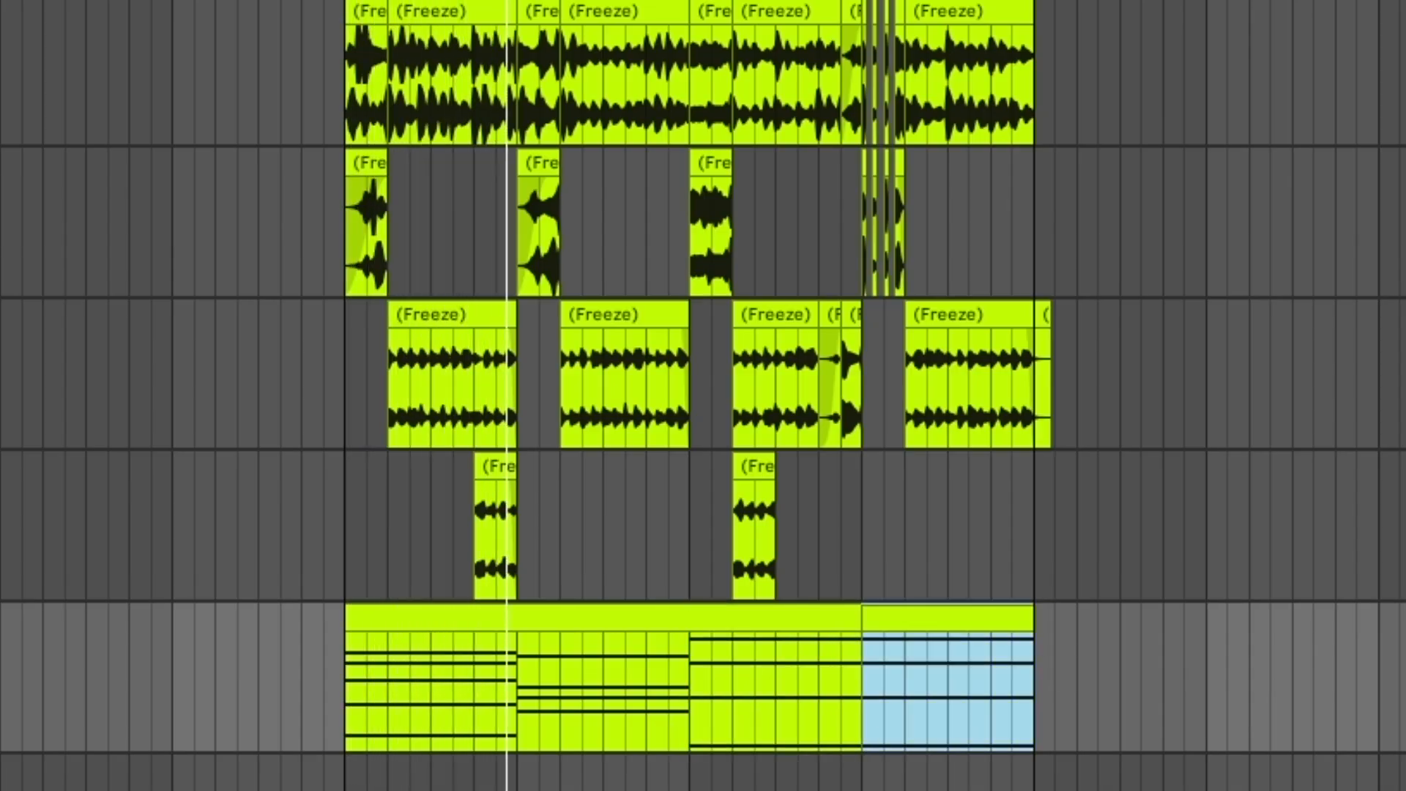
click(661, 568)
scroll(737, 525, up, 1)
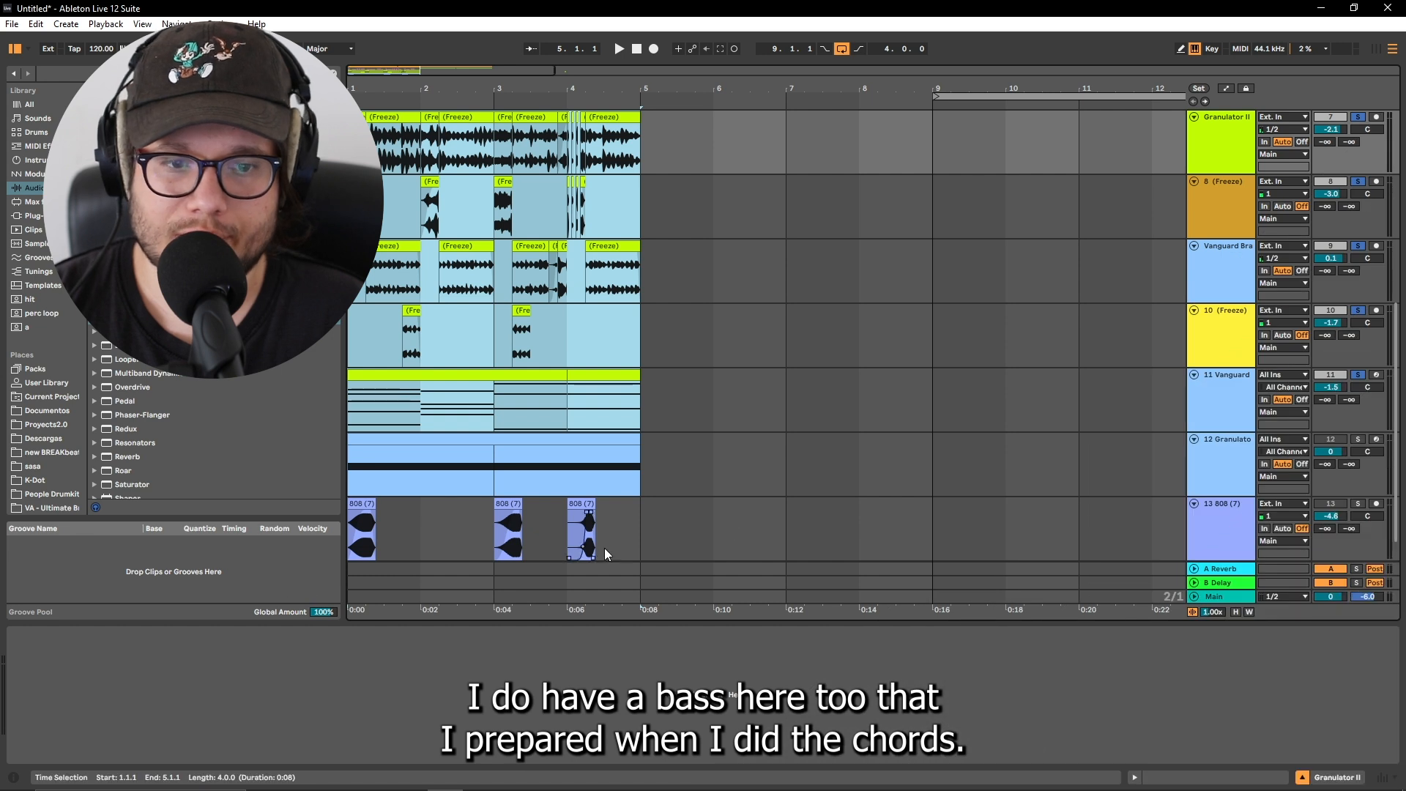
Cut the Granulator II and Vanguard Brass clips, including their layers and MIDI chords, from bars 9 to 13 and paste them at 1.1.1
drag(628, 541, 154, 569)
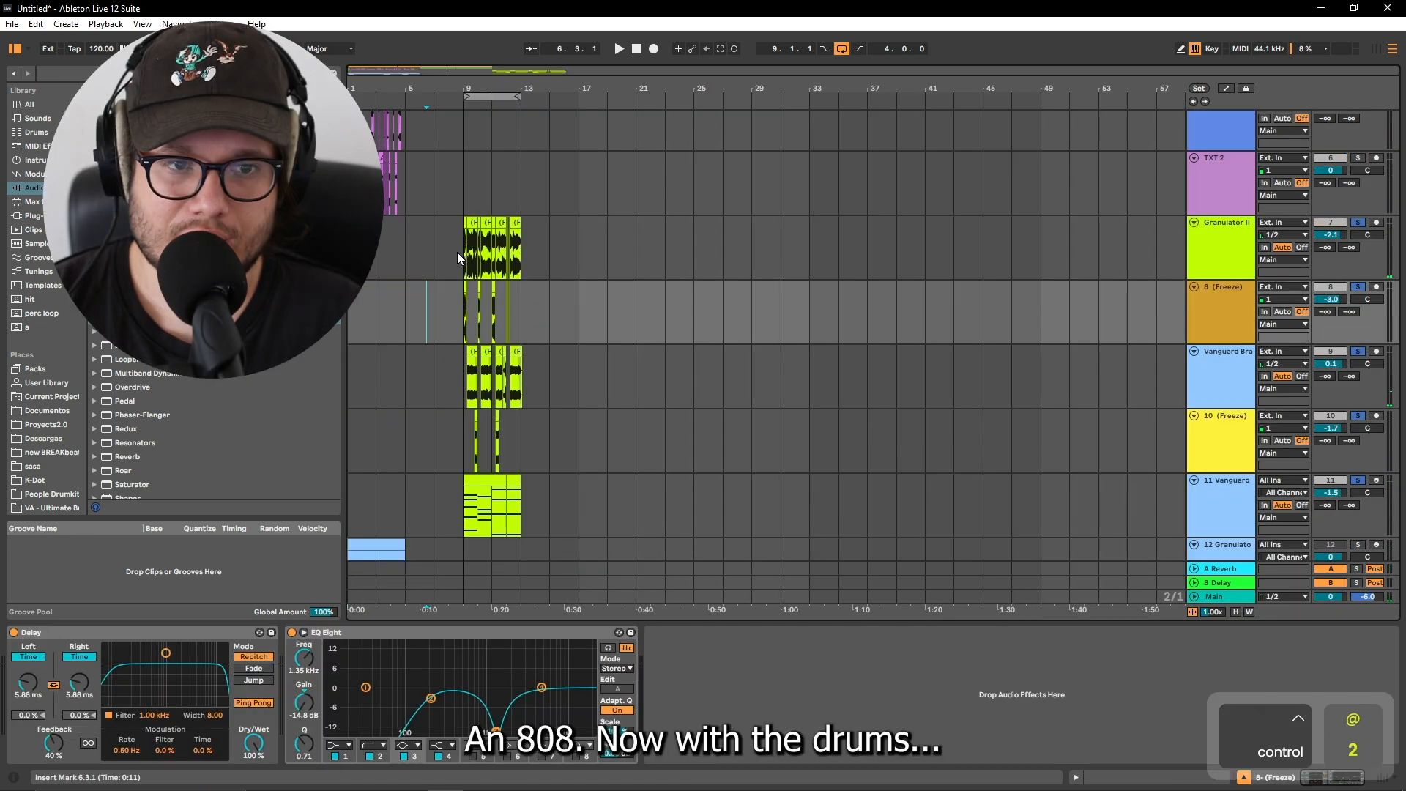
drag(464, 219, 518, 517)
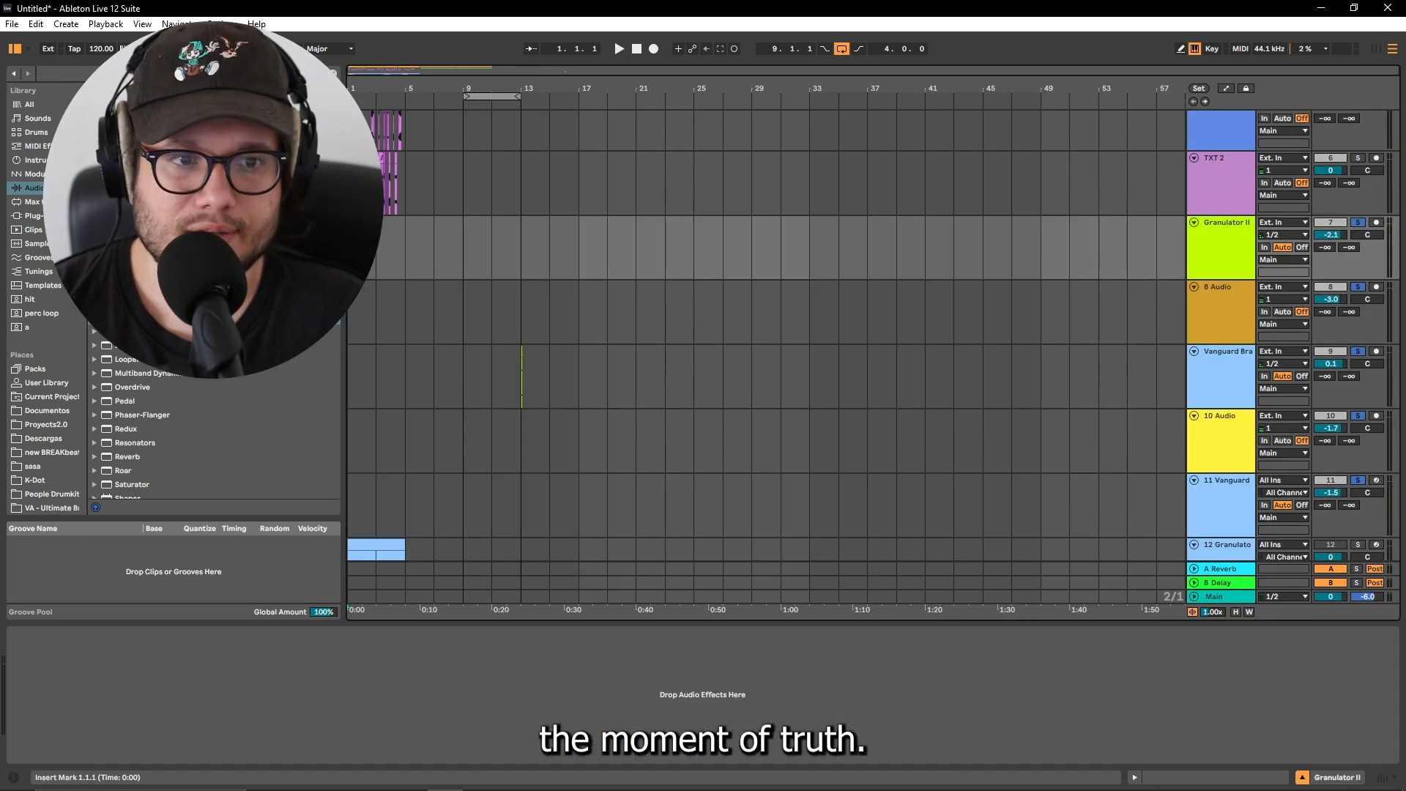
key(ctrl+v)
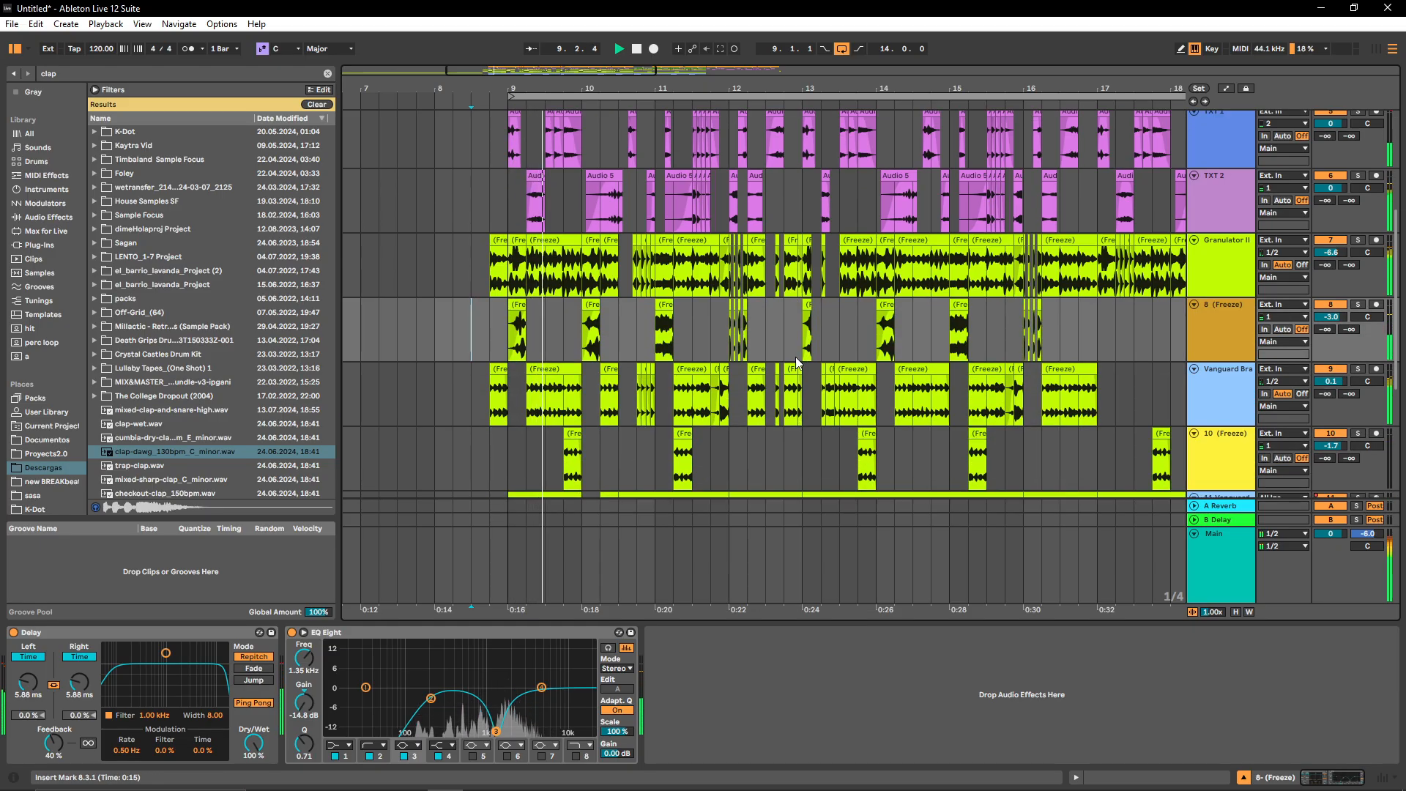
Review the tracks of the full arrangement during playback and delete the osr_drum break loop track
scroll(797, 361, down, 2)
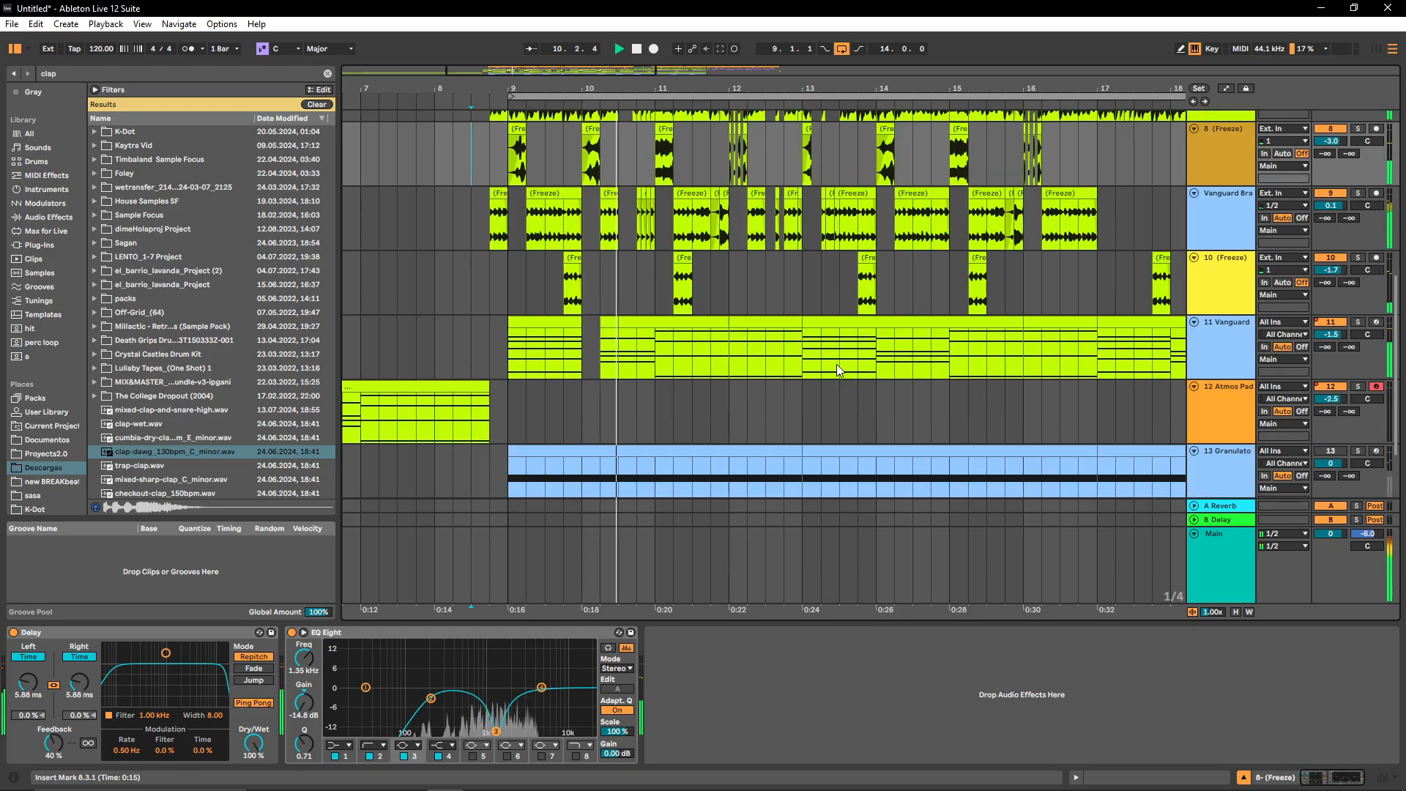
scroll(839, 370, up, 10)
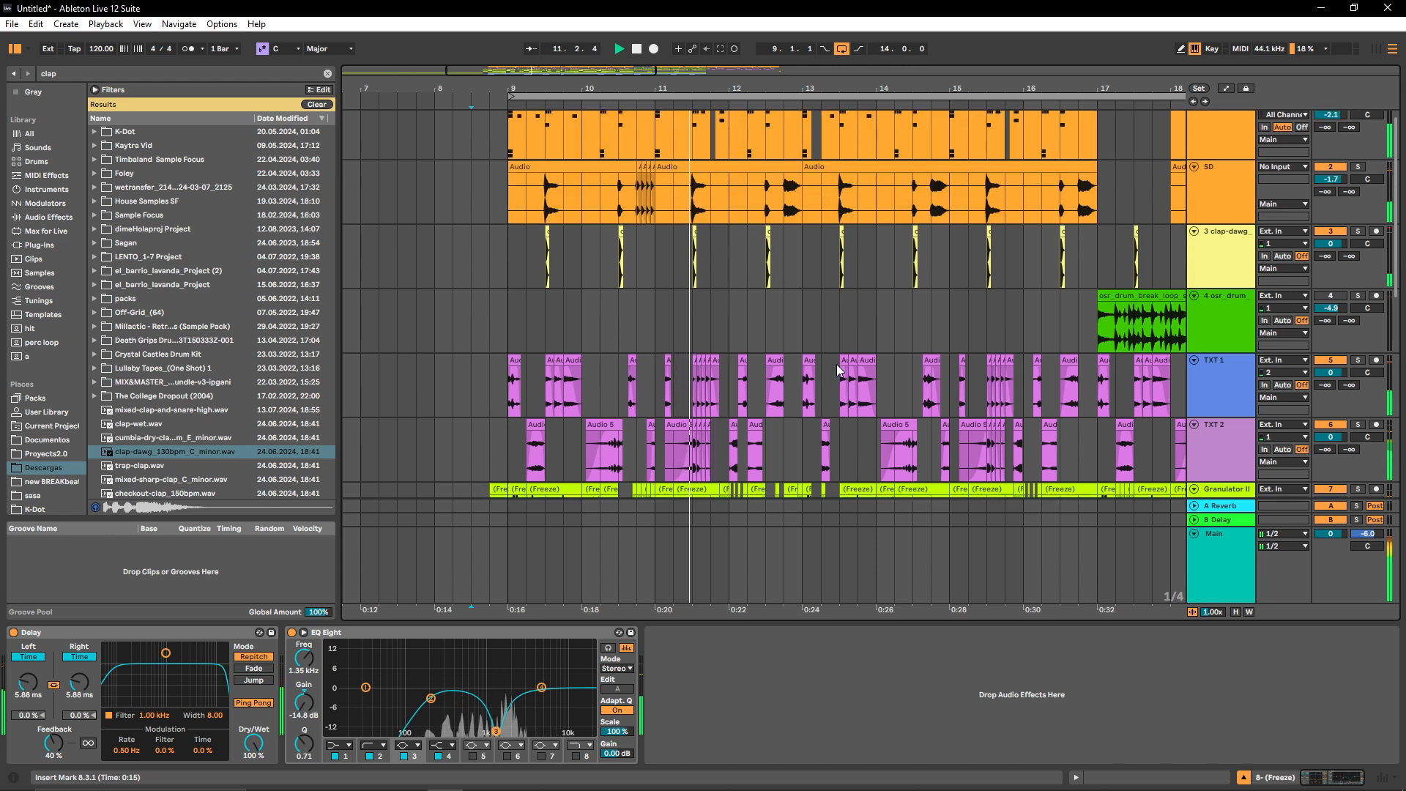
scroll(838, 370, down, 8)
scroll(1310, 272, up, 4)
click(1211, 211)
key(Delete)
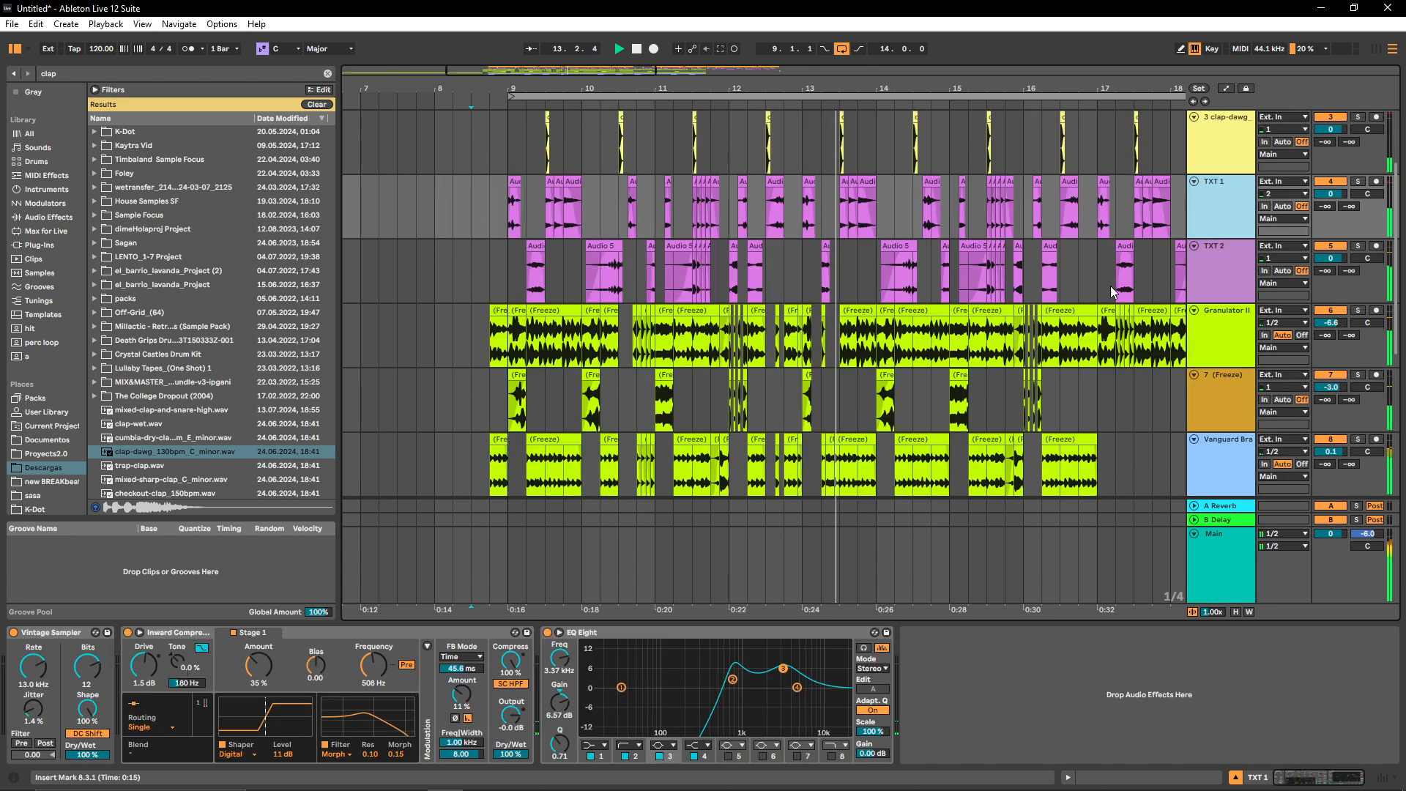
scroll(1007, 332, down, 1)
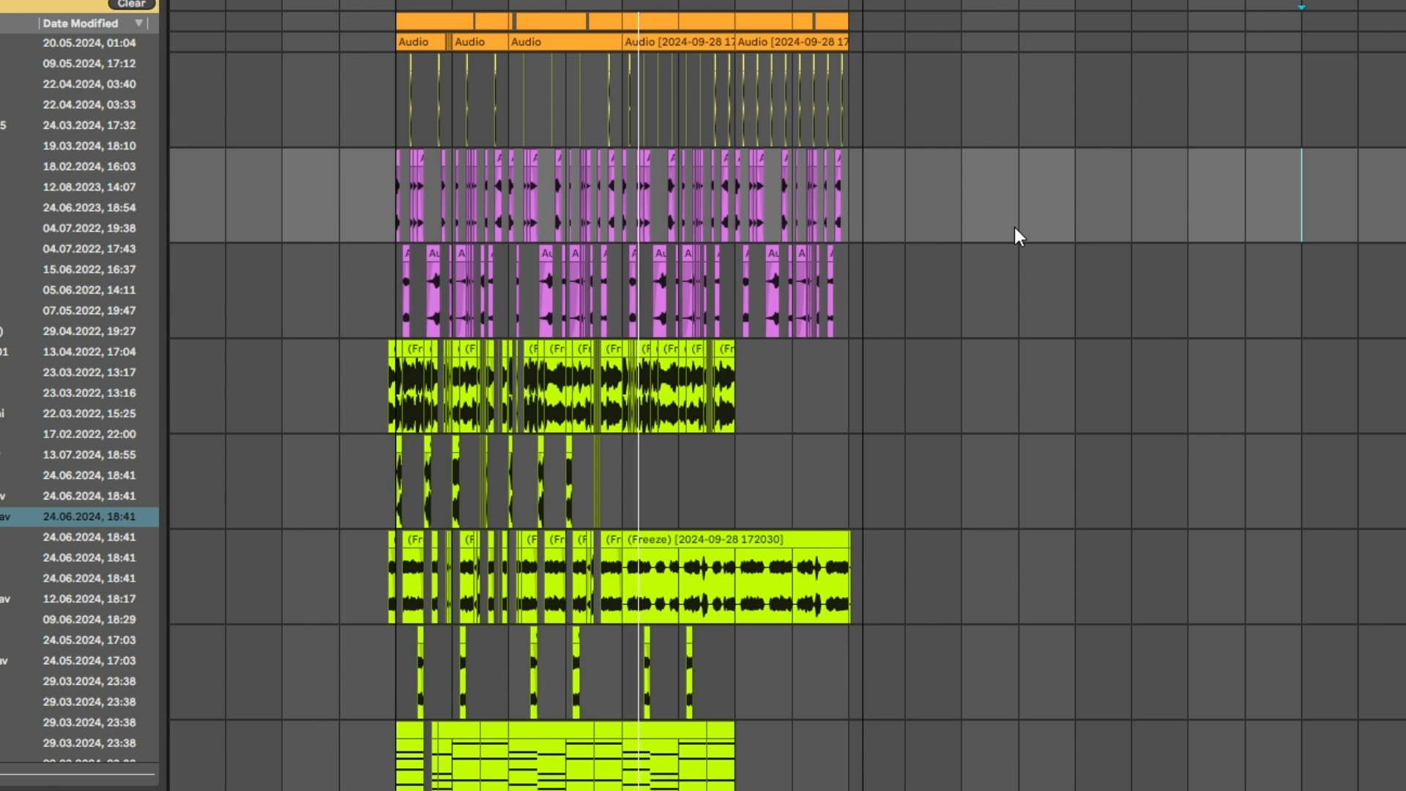
Duplicate the Granulator II clips from bars 17 to 21 so they continue up to bar 25
click(731, 486)
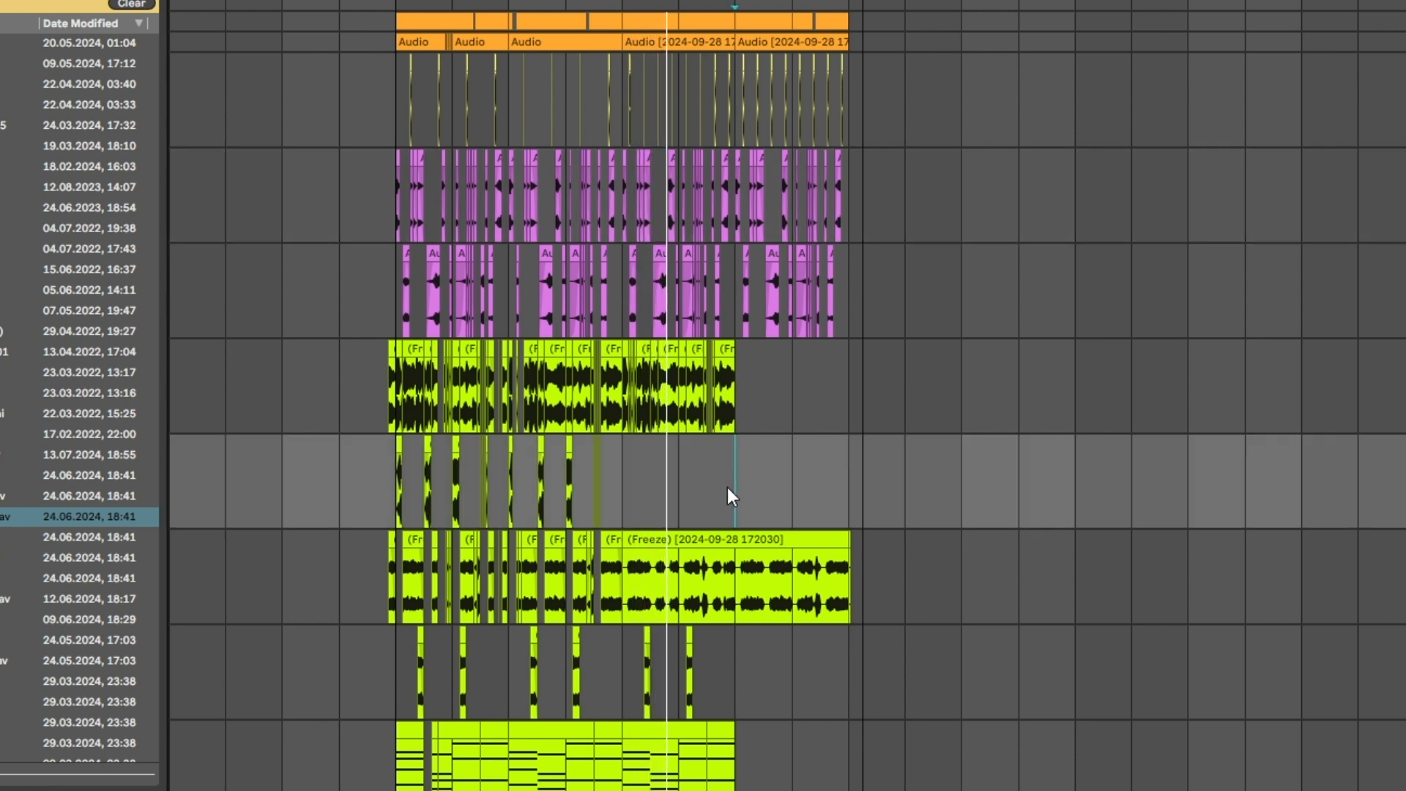
drag(621, 389, 732, 401)
key(ctrl+d)
Split the long consolidated Vanguard Brass audio clip at bar 21 and select its second half for editing
click(733, 556)
key(ctrl+e)
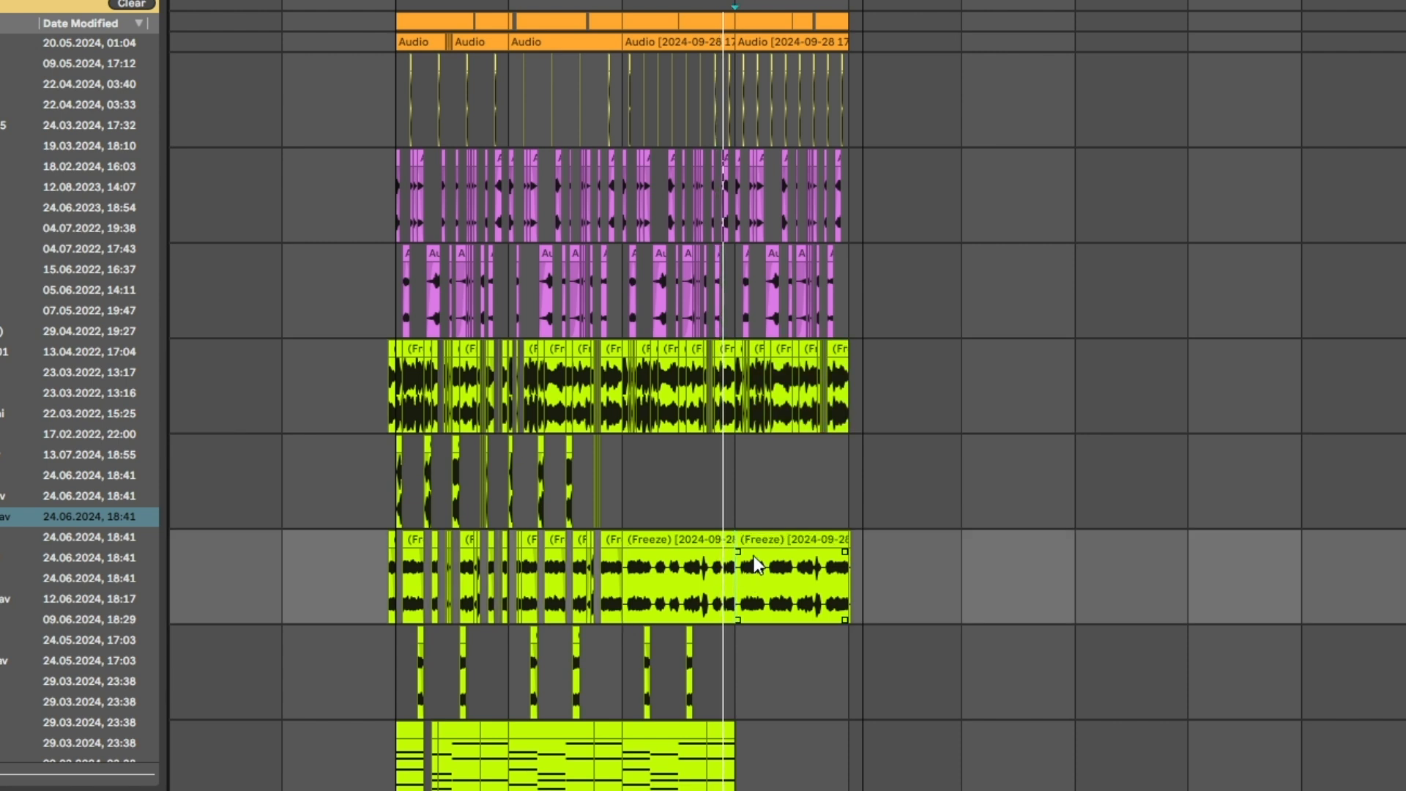
double_click(775, 528)
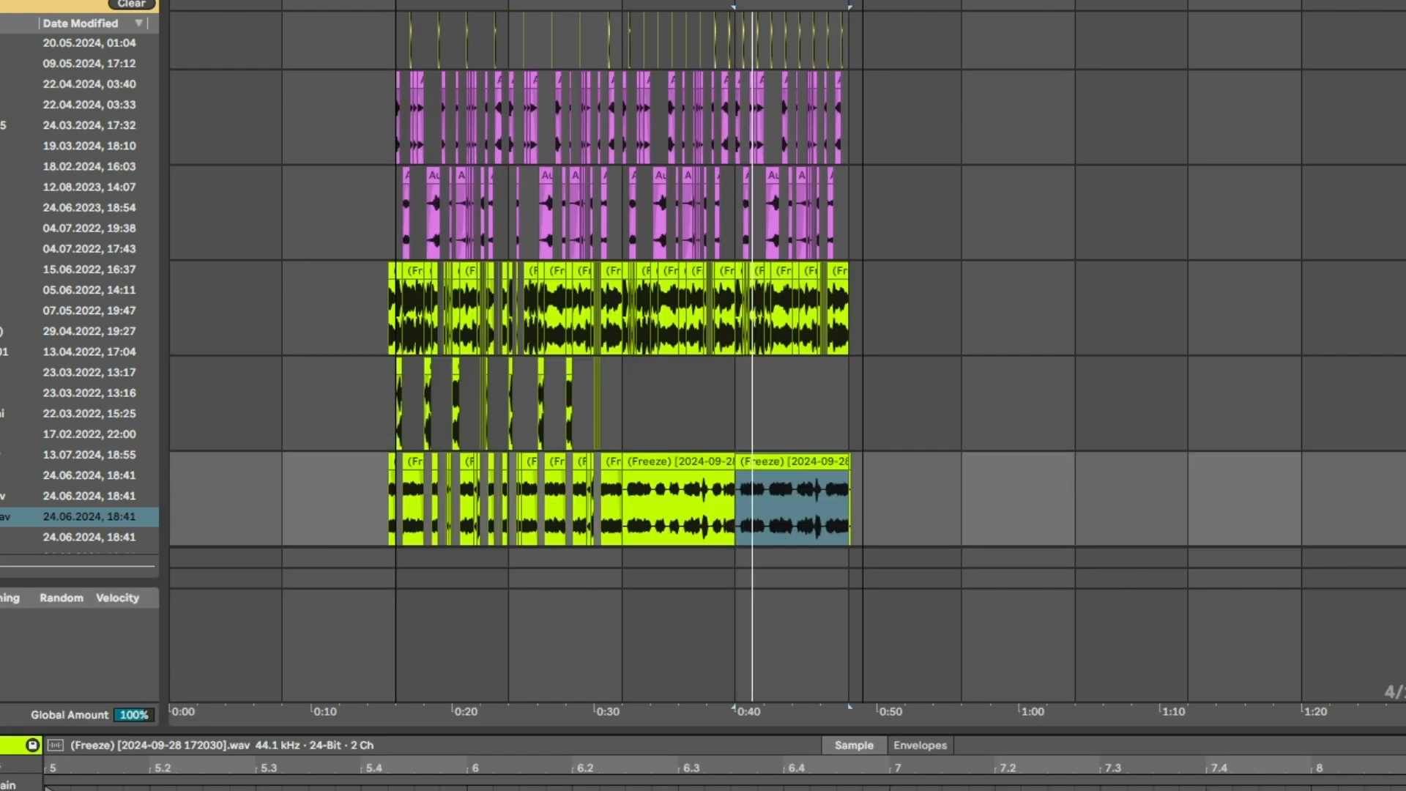
scroll(442, 420, down, 4)
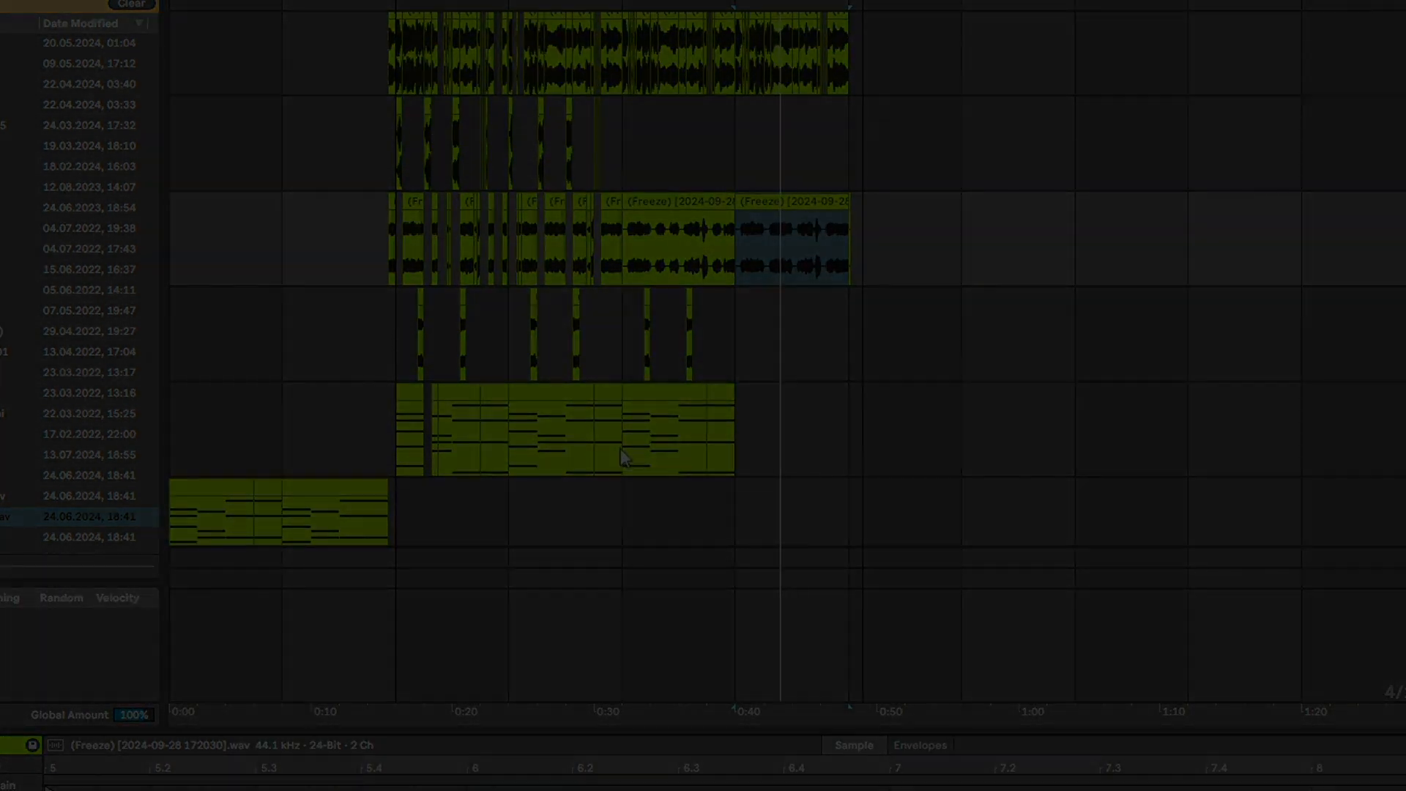